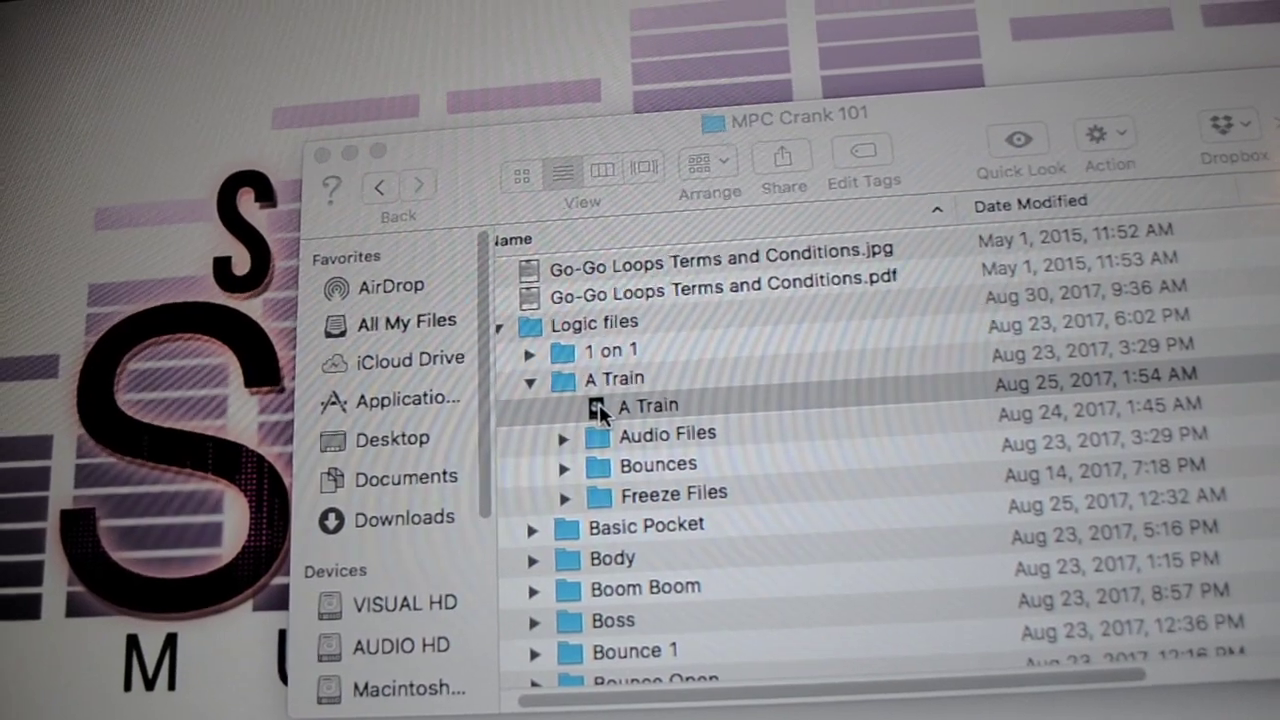
- Open the A Train project and play it while muting the kick and snare tracks
double_click(599, 403)
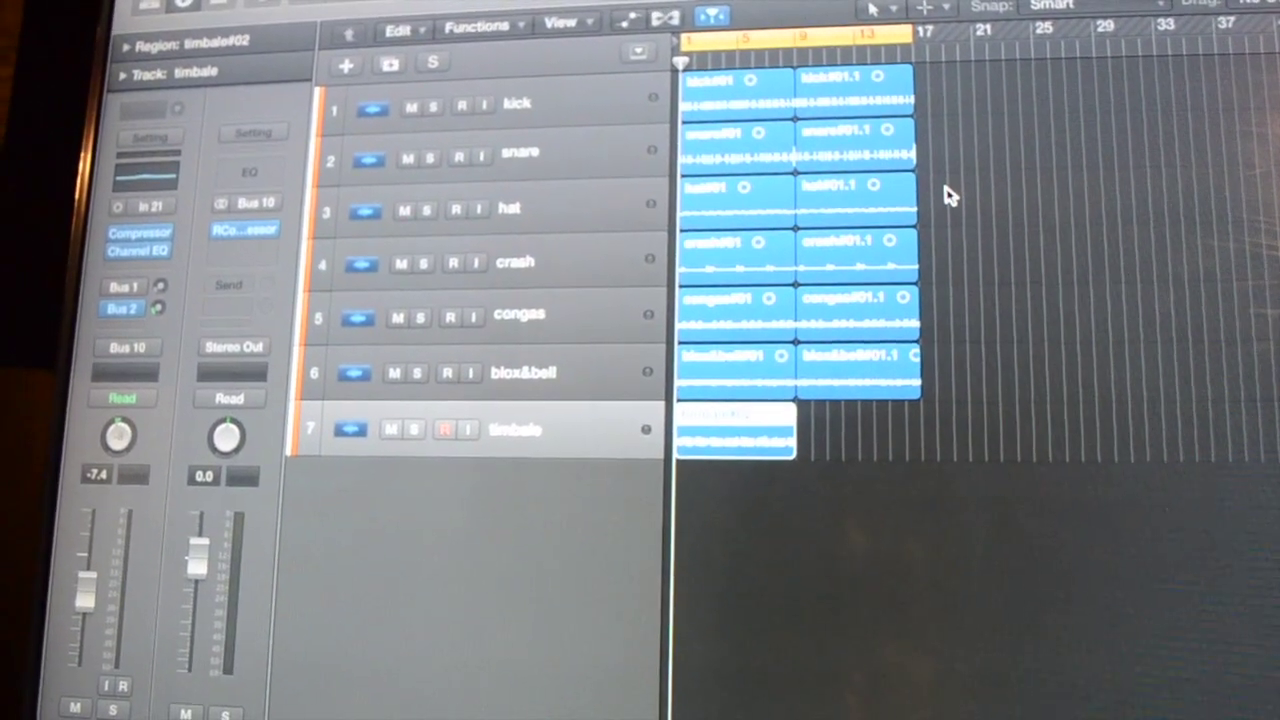
key("space")
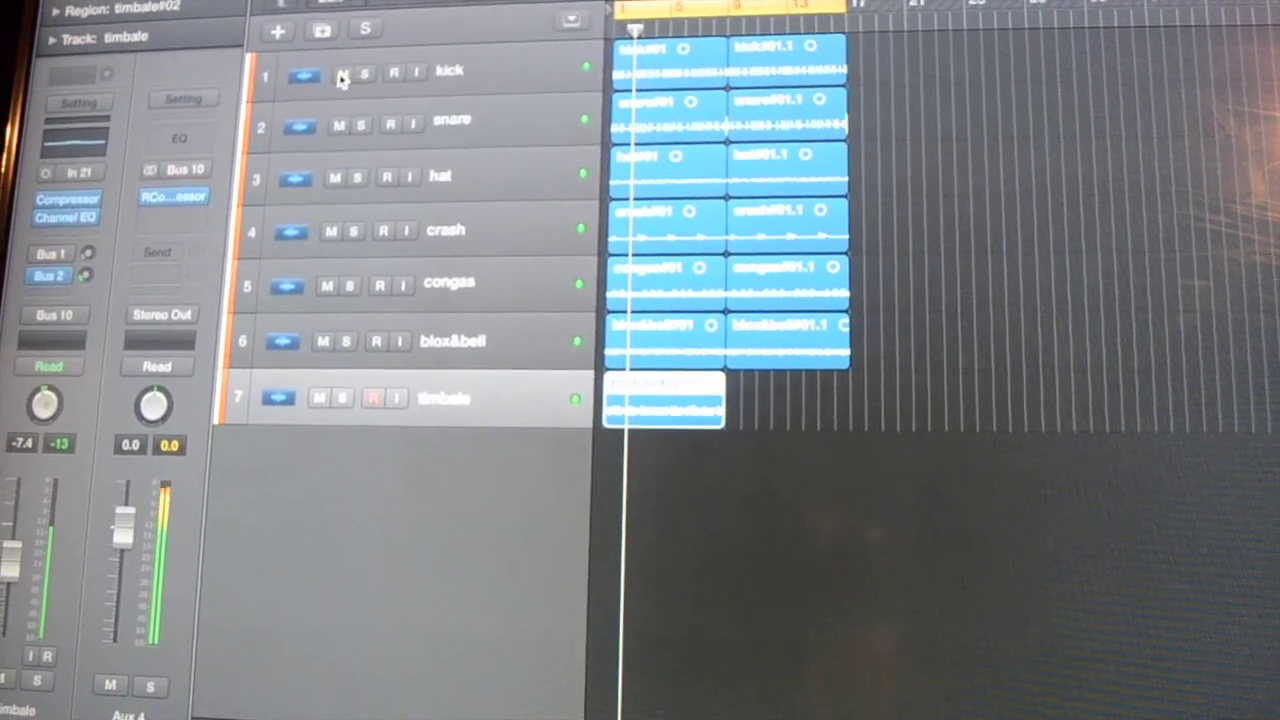
left_click(340, 77)
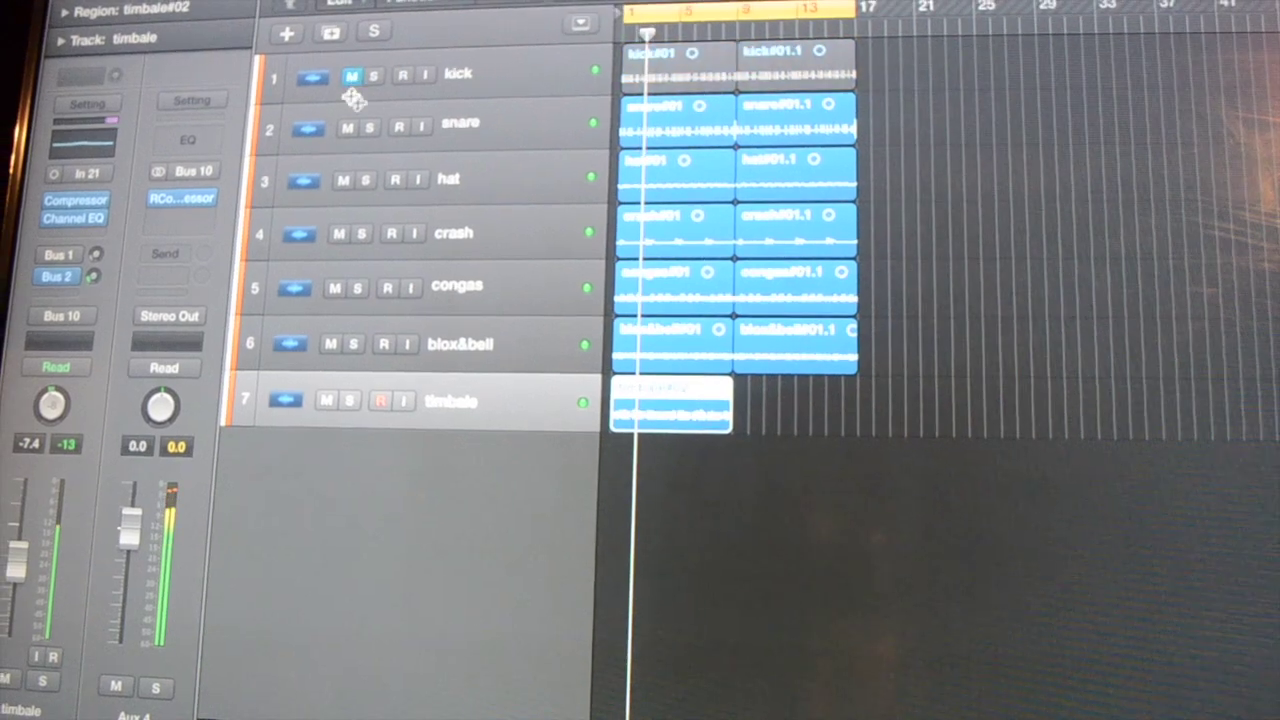
left_click(339, 125)
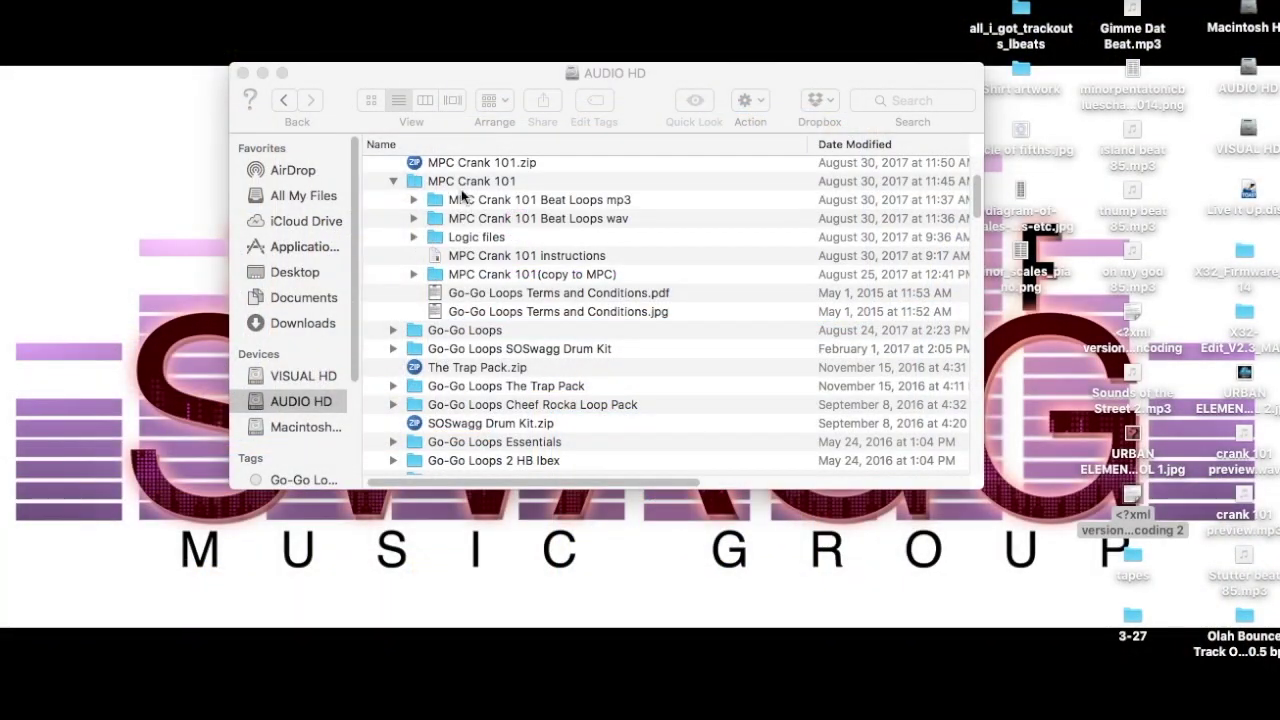
- Open the Mary Jane project from its folder inside Logic files in MPC Crank 101
left_click(413, 237)
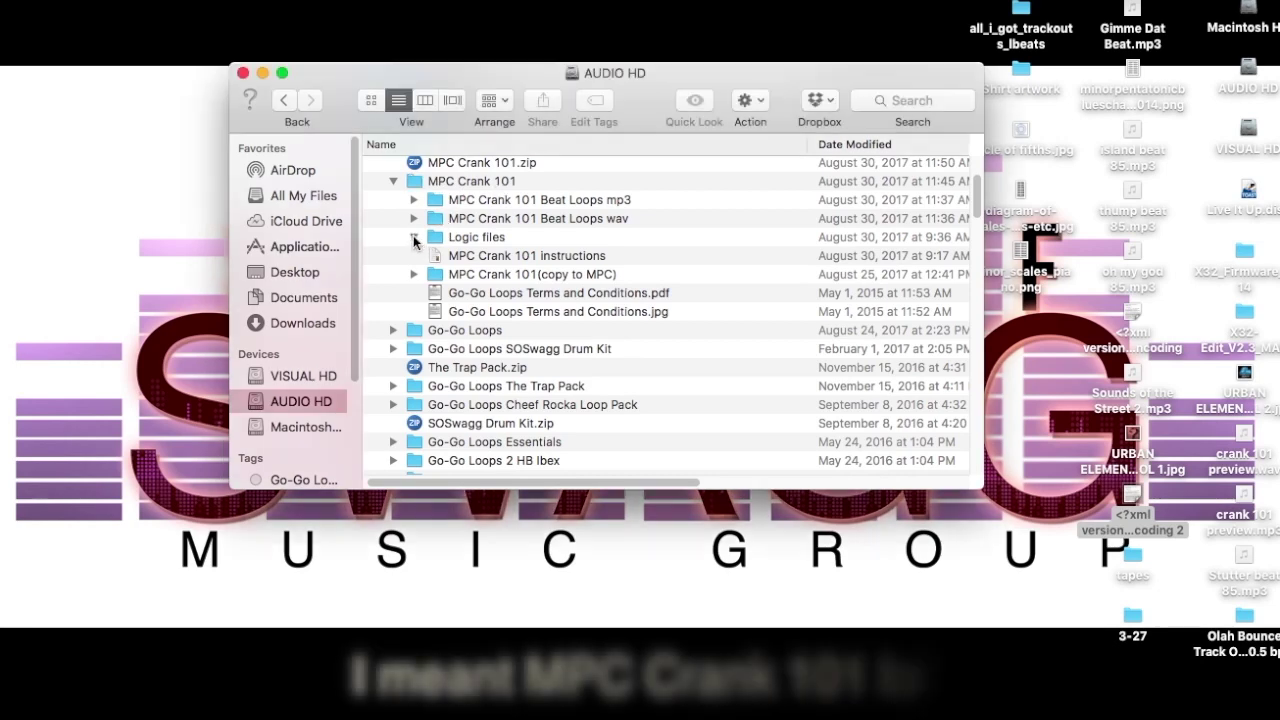
left_click(413, 237)
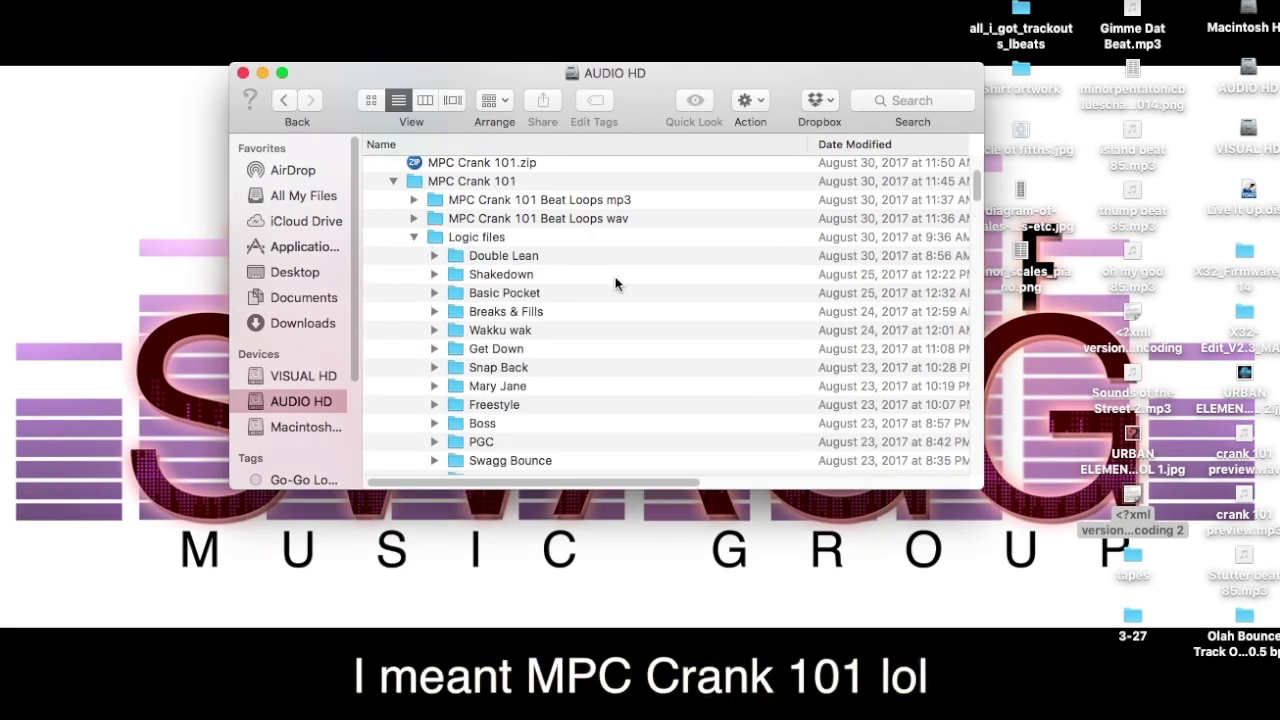
scroll(613, 282, "down", 2)
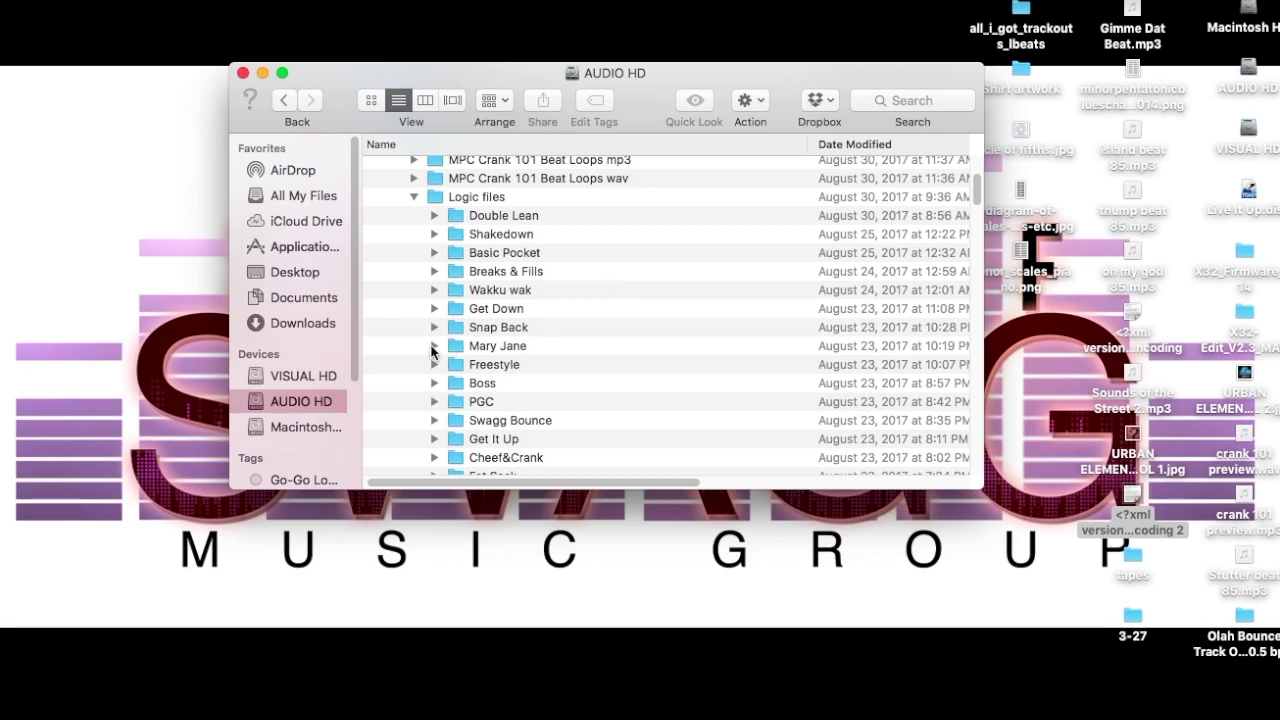
left_click(435, 346)
left_click(476, 366)
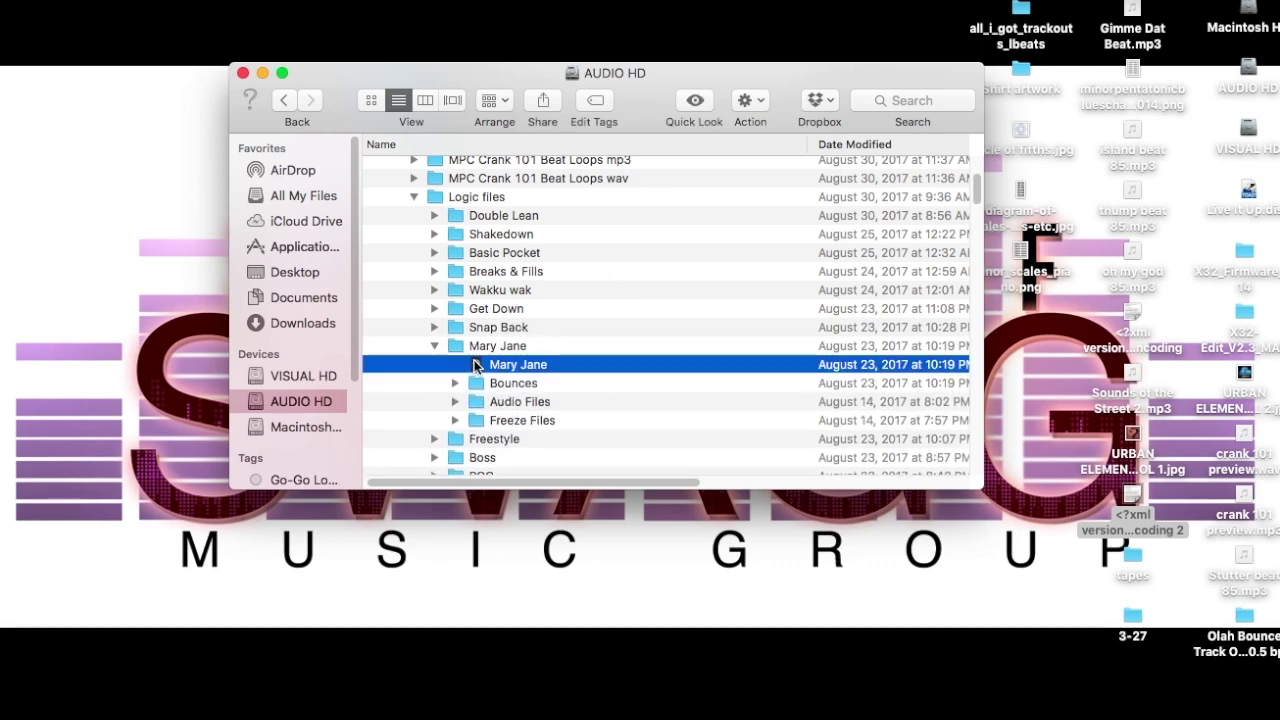
double_click(476, 365)
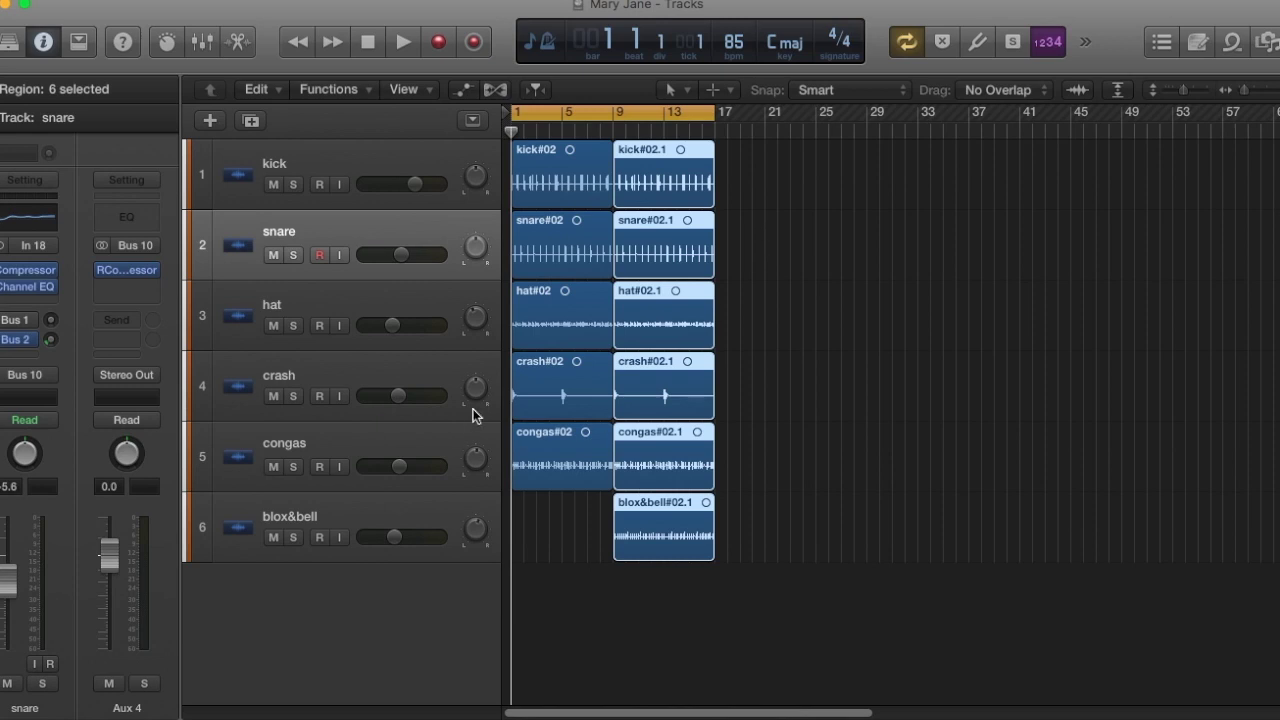
- Show the Apple Loops browser and filter the loops to Piano
left_click(1232, 45)
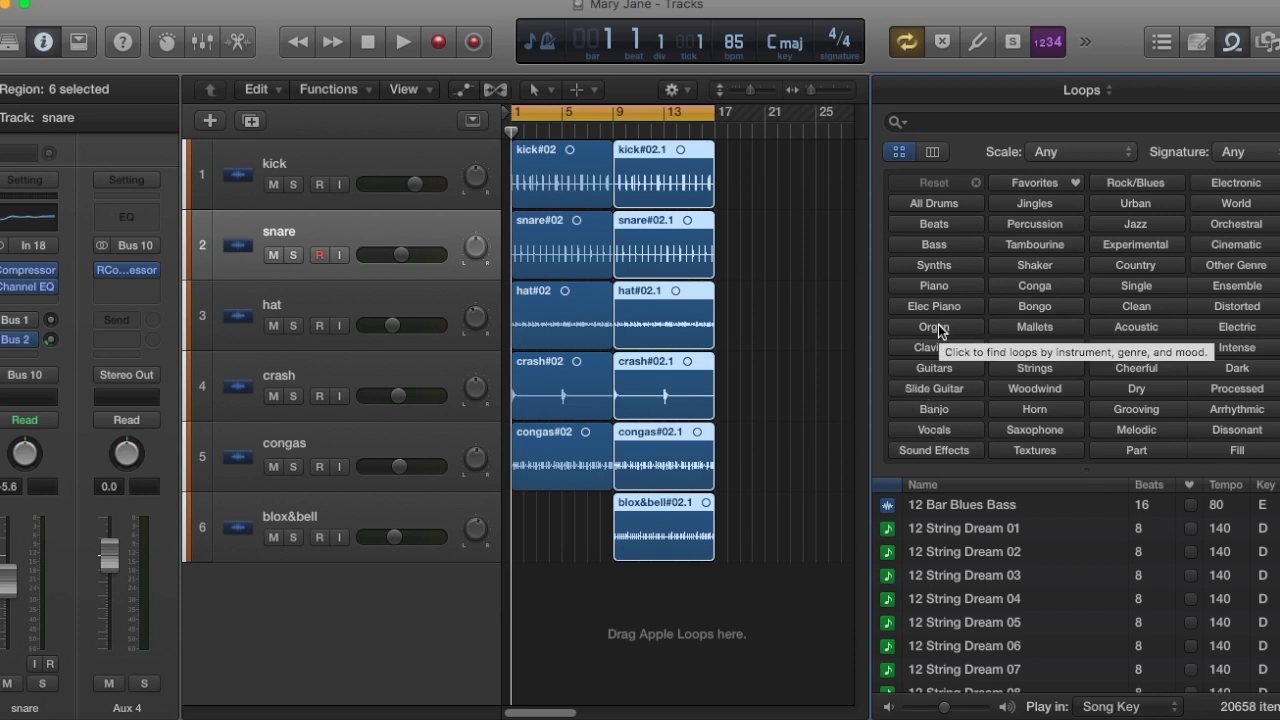
left_click(937, 287)
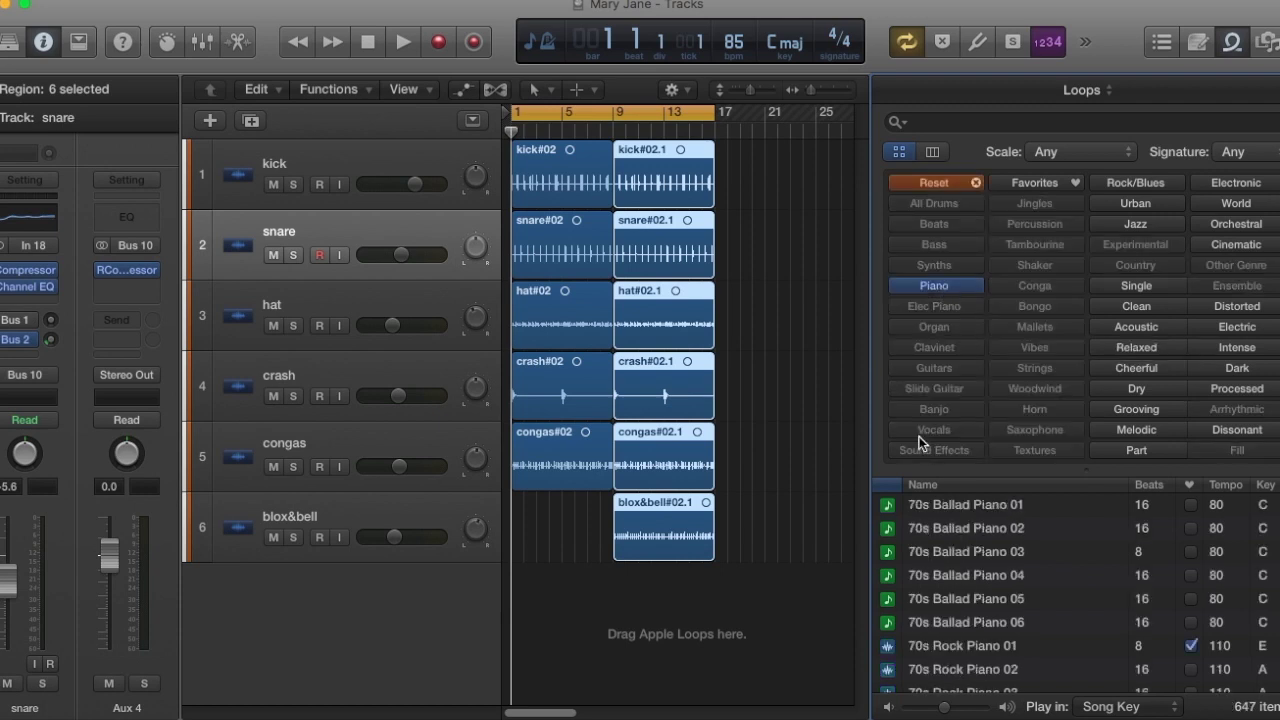
scroll(973, 556, "down", 1)
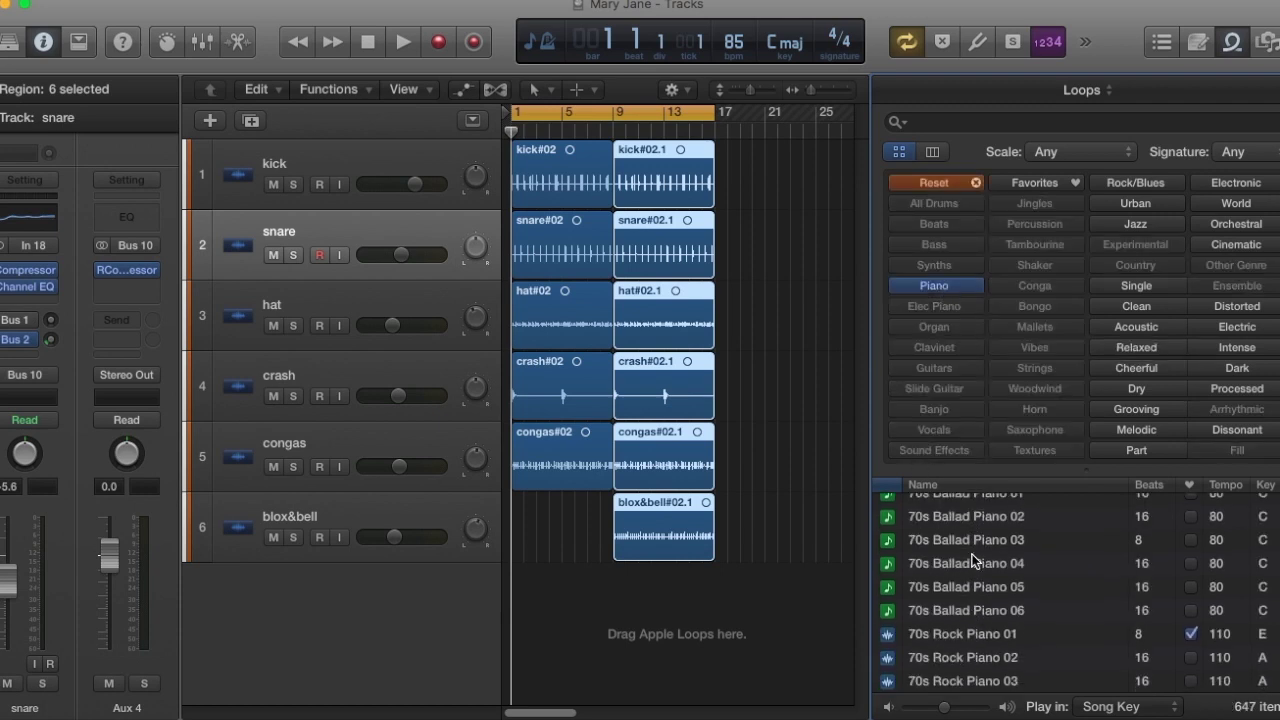
scroll(971, 554, "down", 10)
scroll(971, 554, "up", 10)
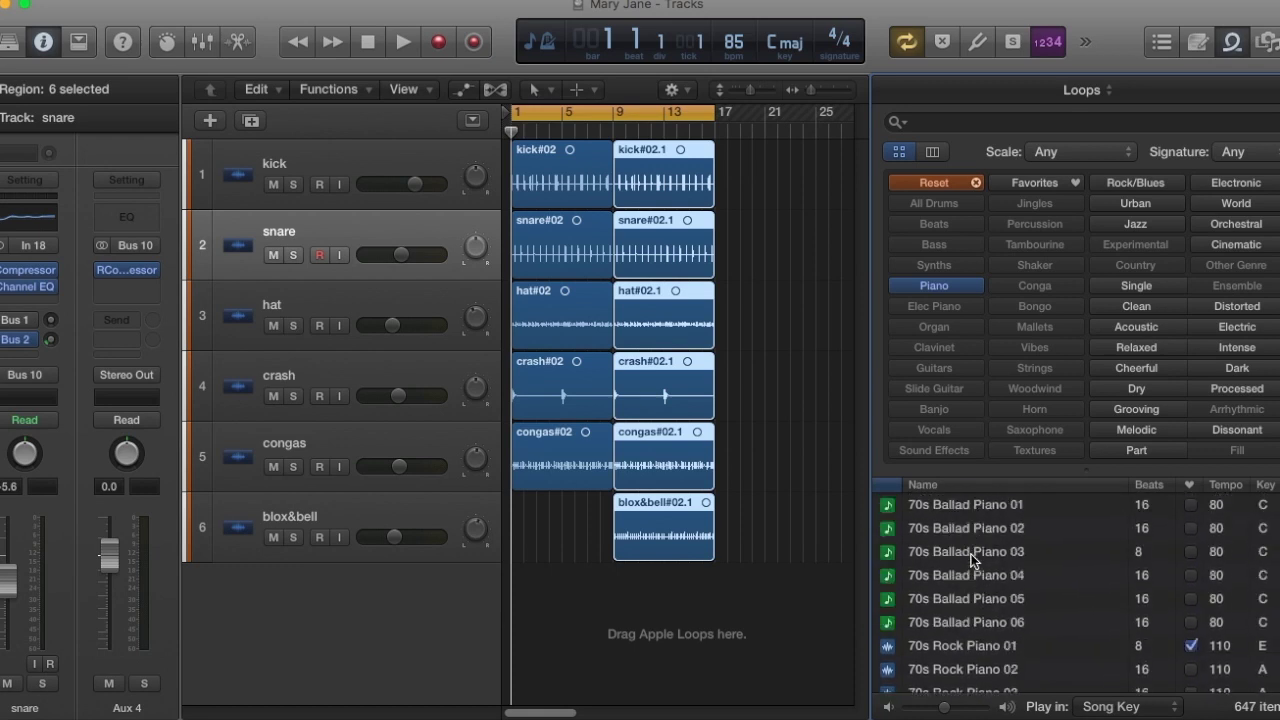
- Audition 70s Rock Piano 01 and 02 and 70s Ballad Piano 04, 02 and 06
left_click(964, 644)
left_click(973, 670)
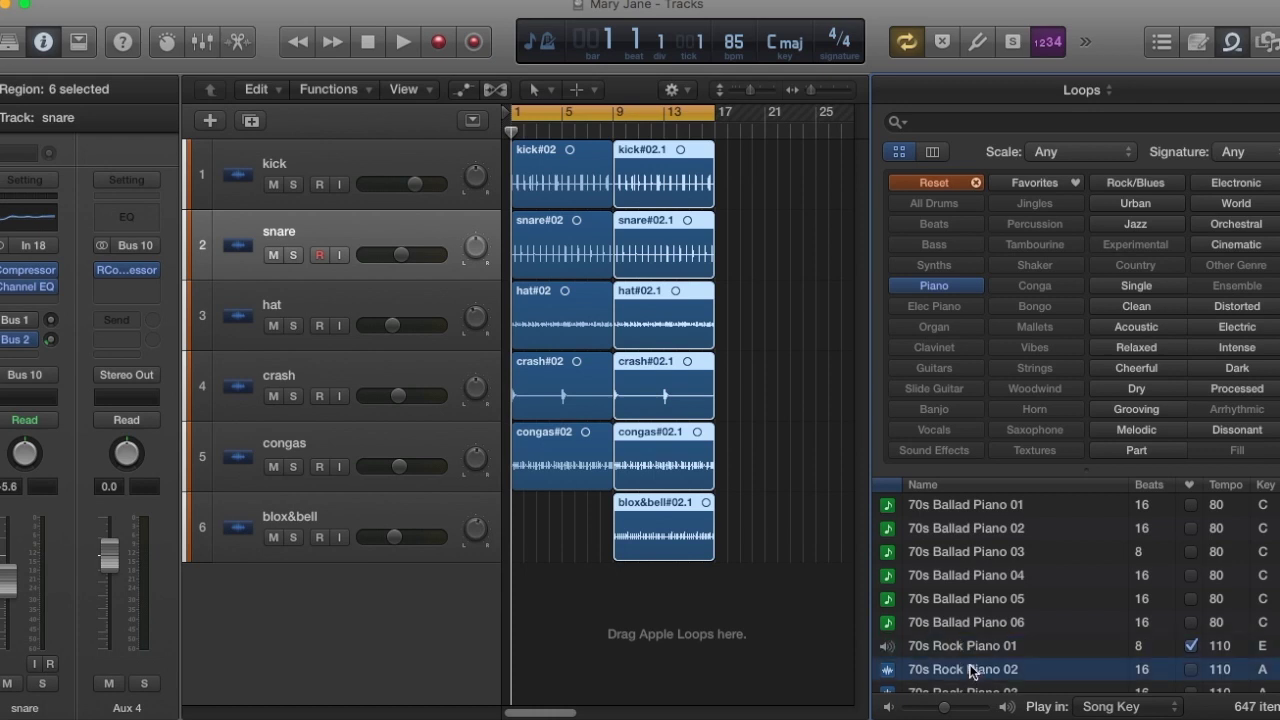
left_click(975, 576)
scroll(987, 578, "down", 3)
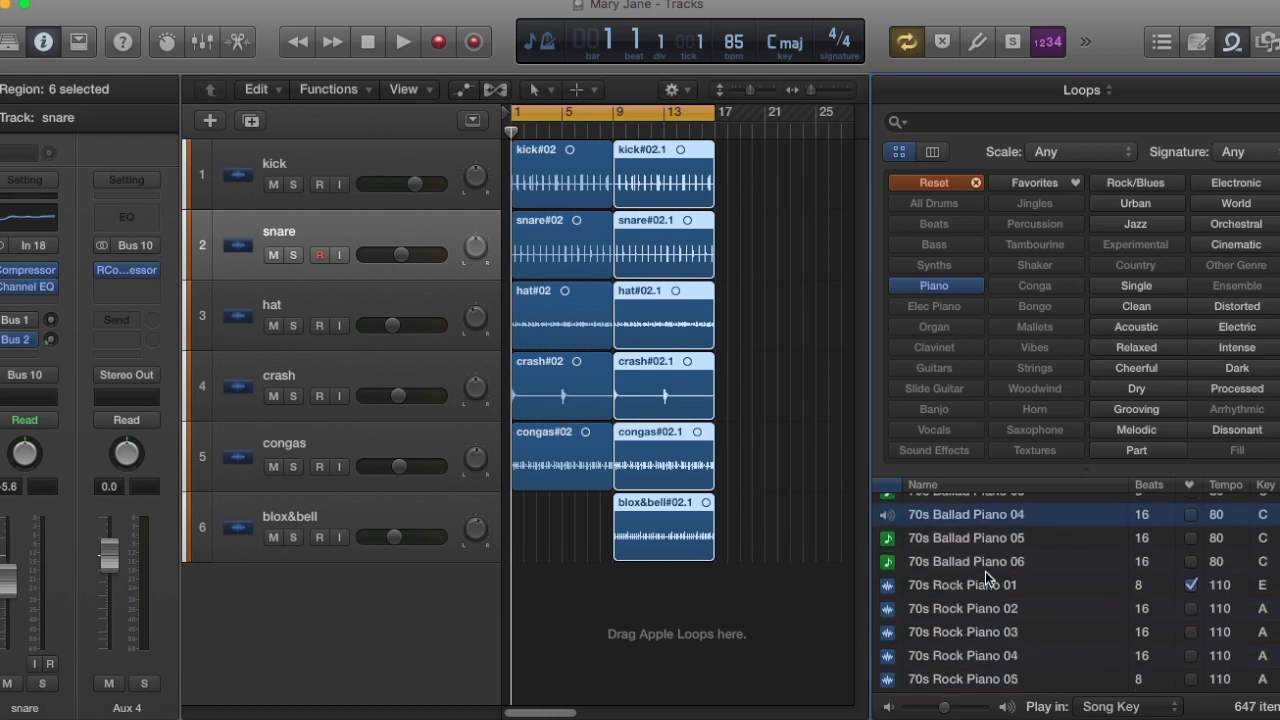
scroll(984, 571, "down", 8)
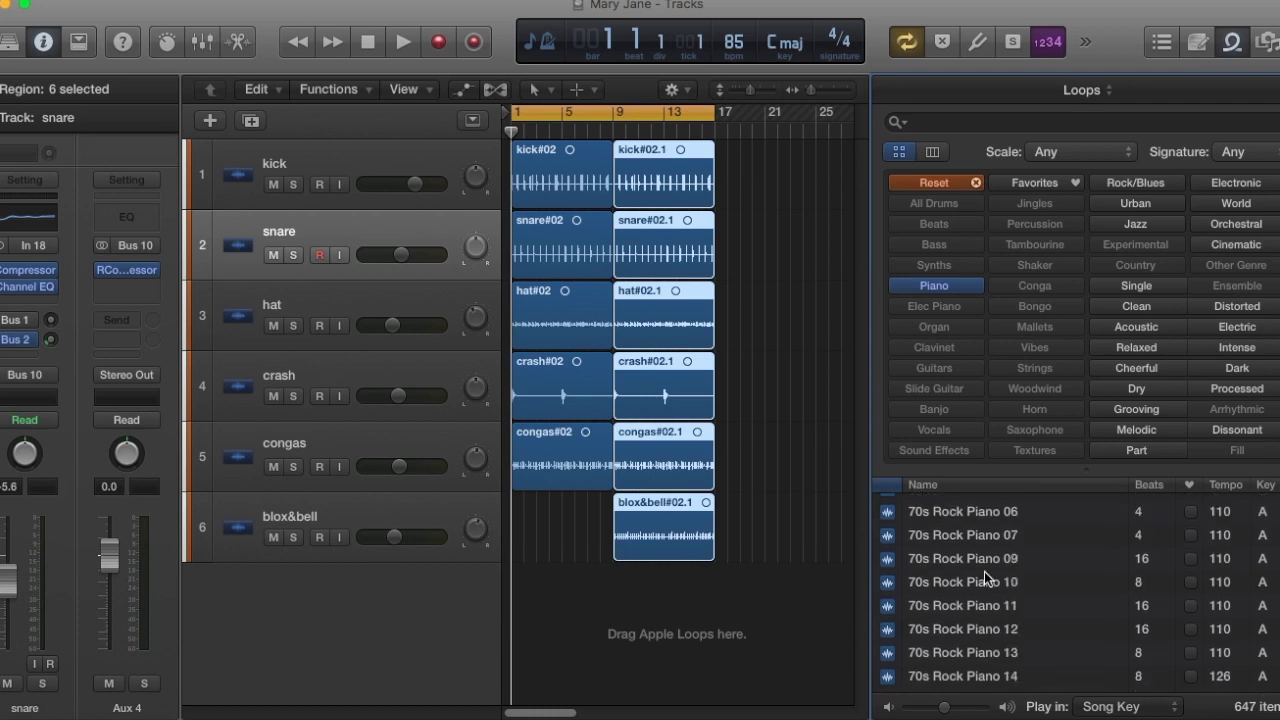
scroll(984, 571, "up", 9)
scroll(984, 571, "up", 2)
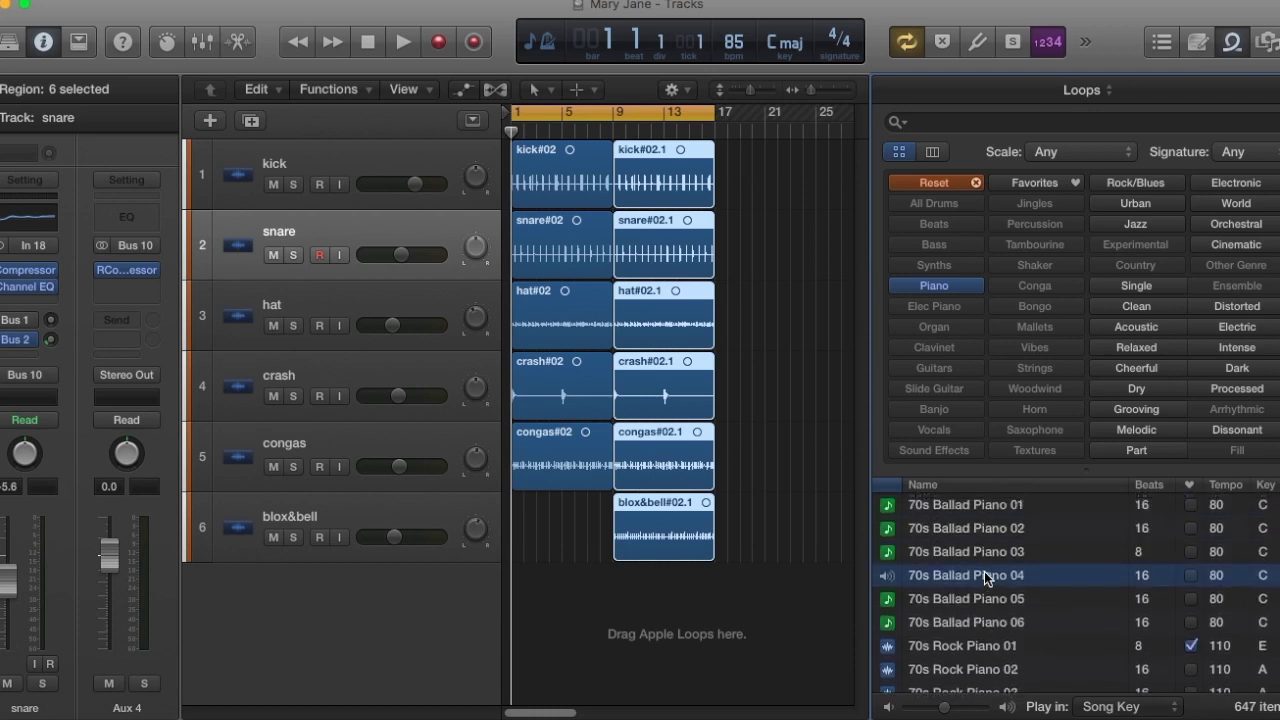
left_click(966, 530)
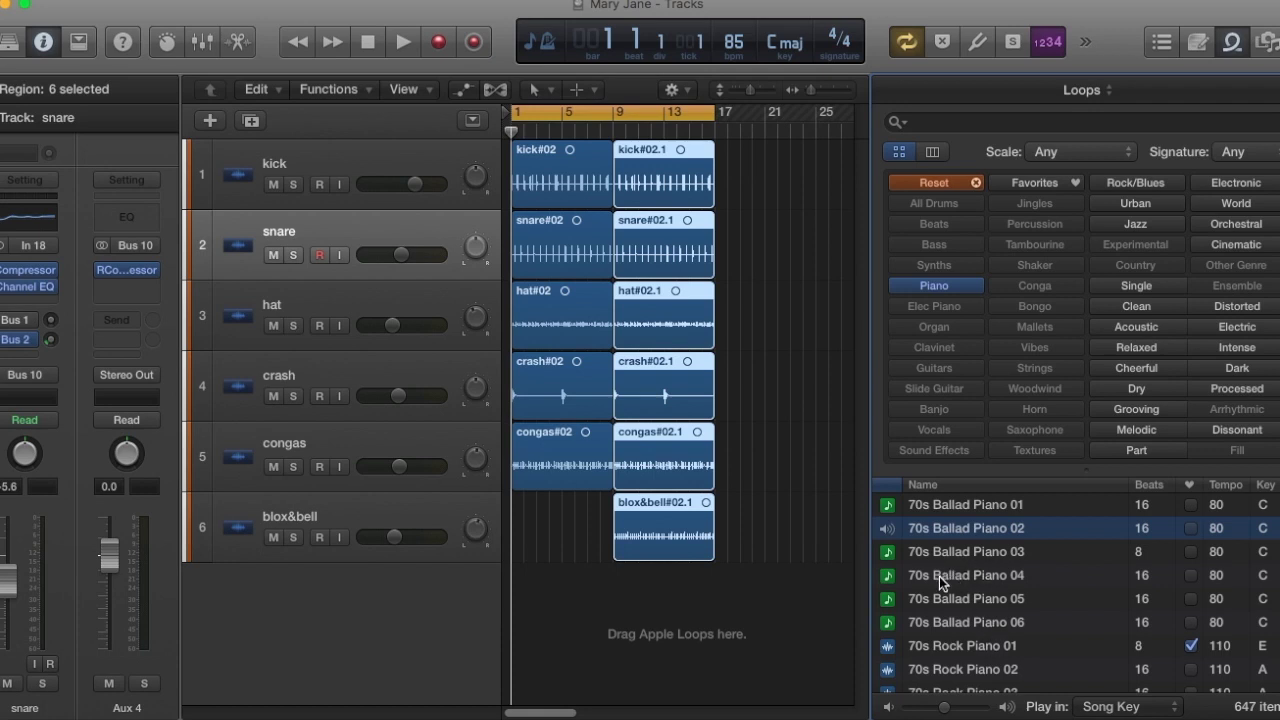
scroll(935, 575, "down", 1)
left_click(927, 612)
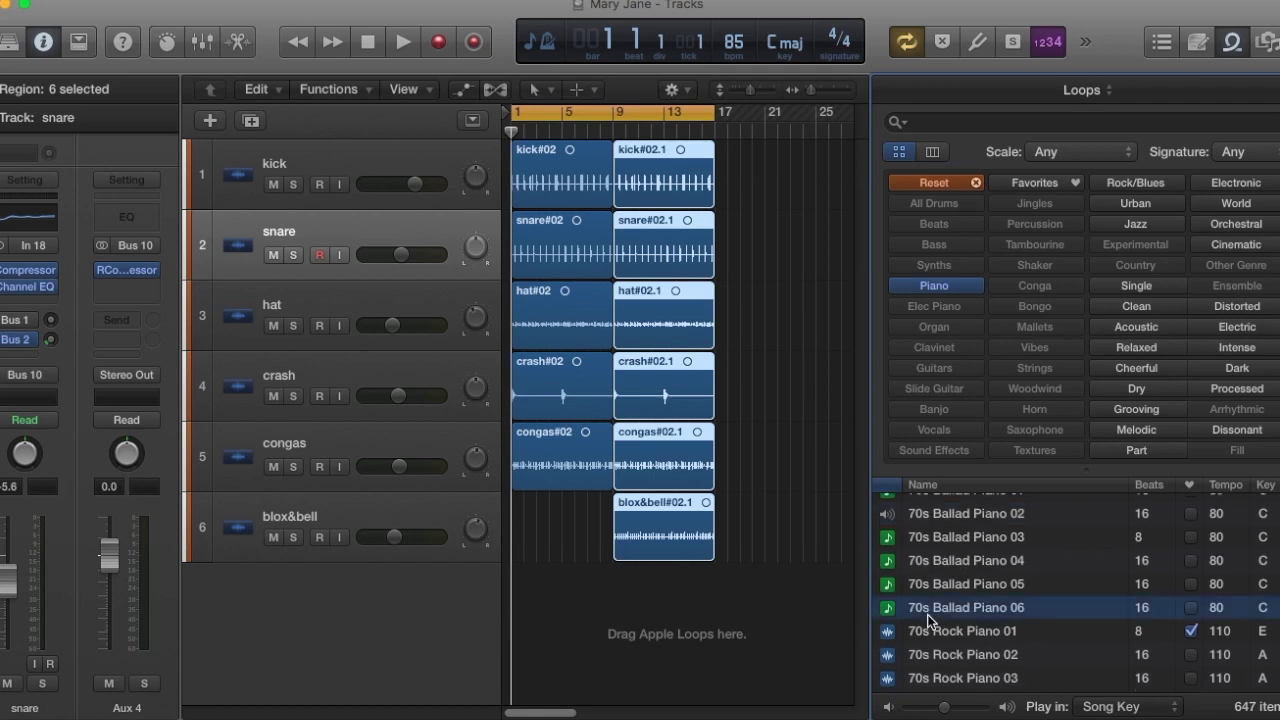
- Audition the 70s Rock Piano loops 04, 05, 03, 06, 07, 09 and 11
scroll(935, 572, "down", 5)
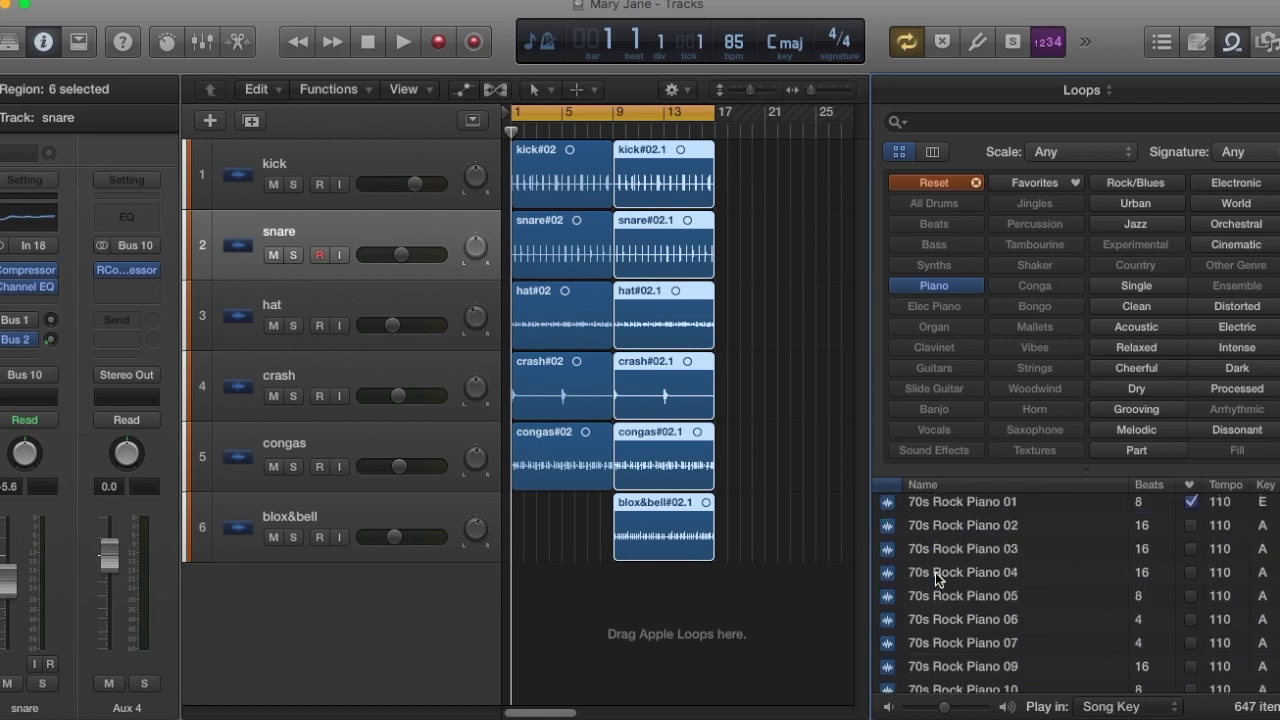
left_click(937, 572)
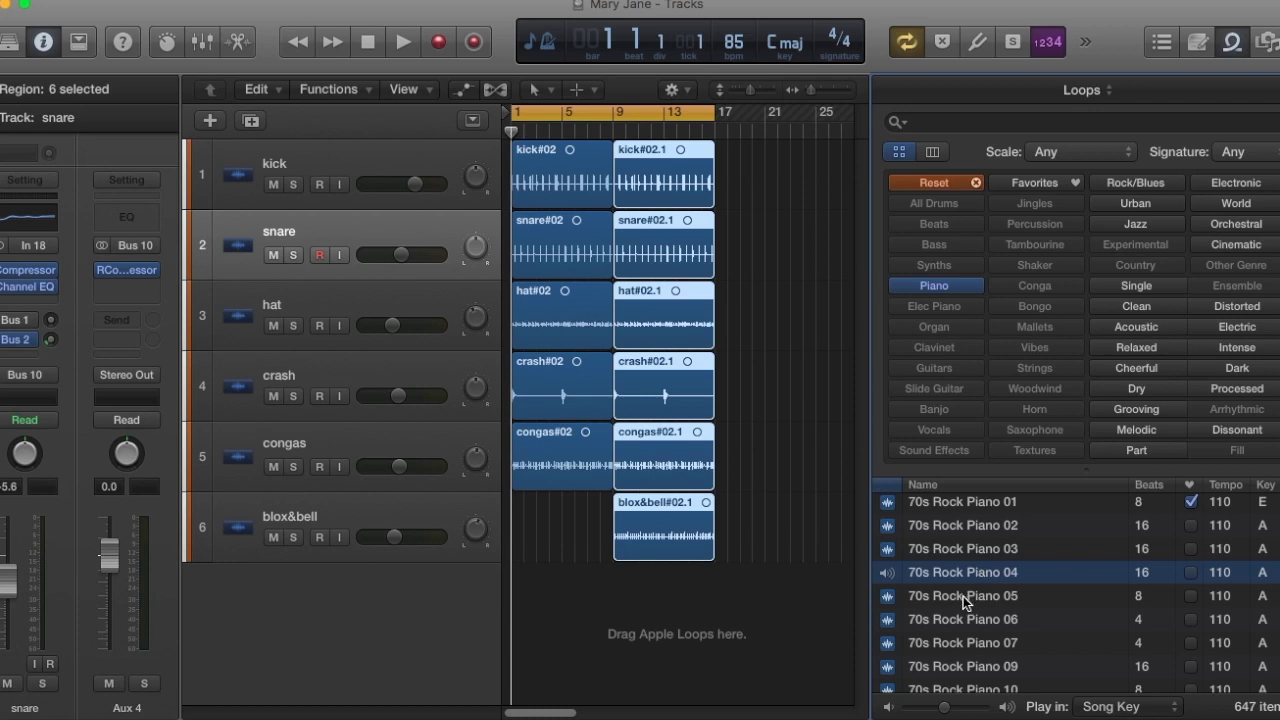
left_click(963, 596)
left_click(964, 549)
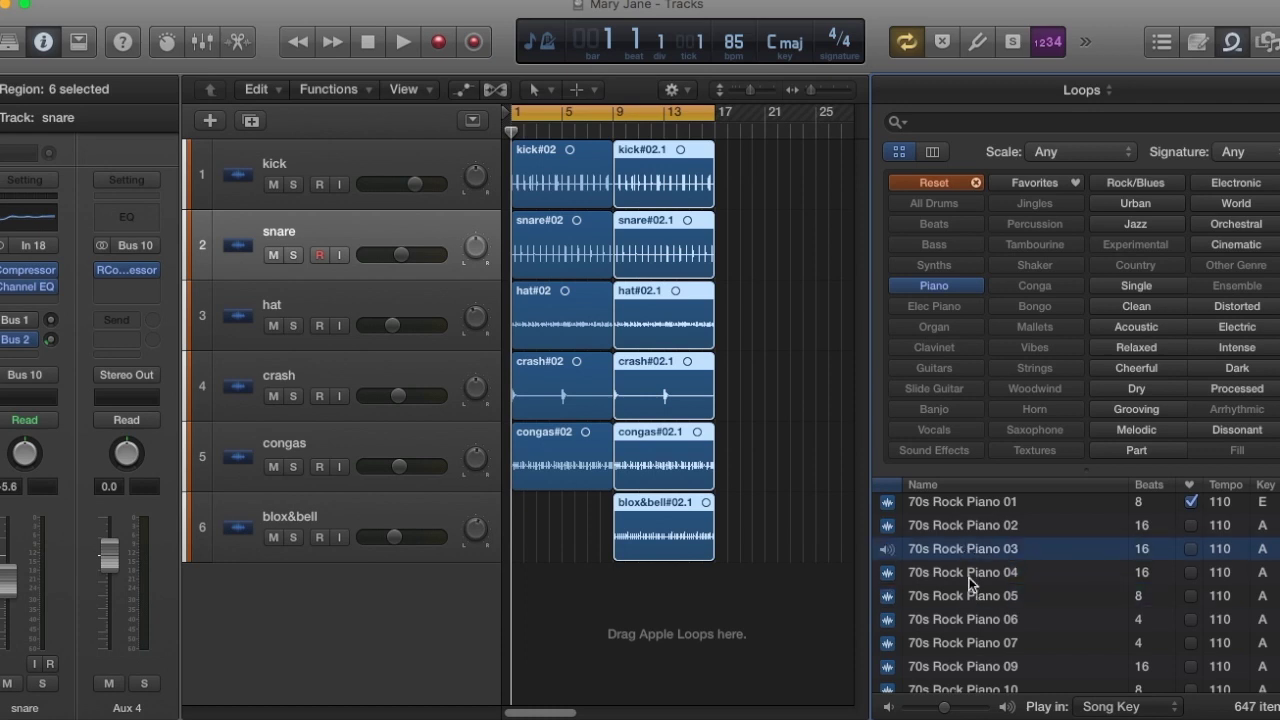
left_click(951, 627)
scroll(946, 590, "down", 1)
left_click(951, 620)
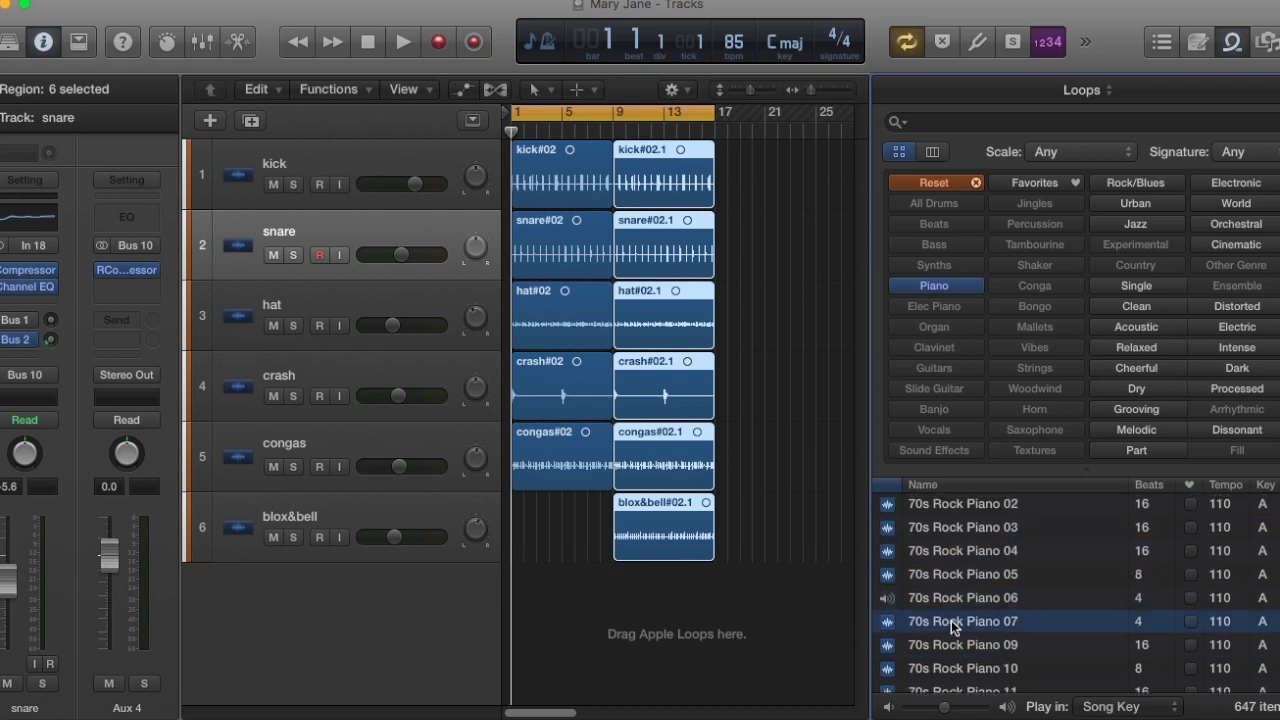
left_click(951, 650)
scroll(925, 610, "down", 2)
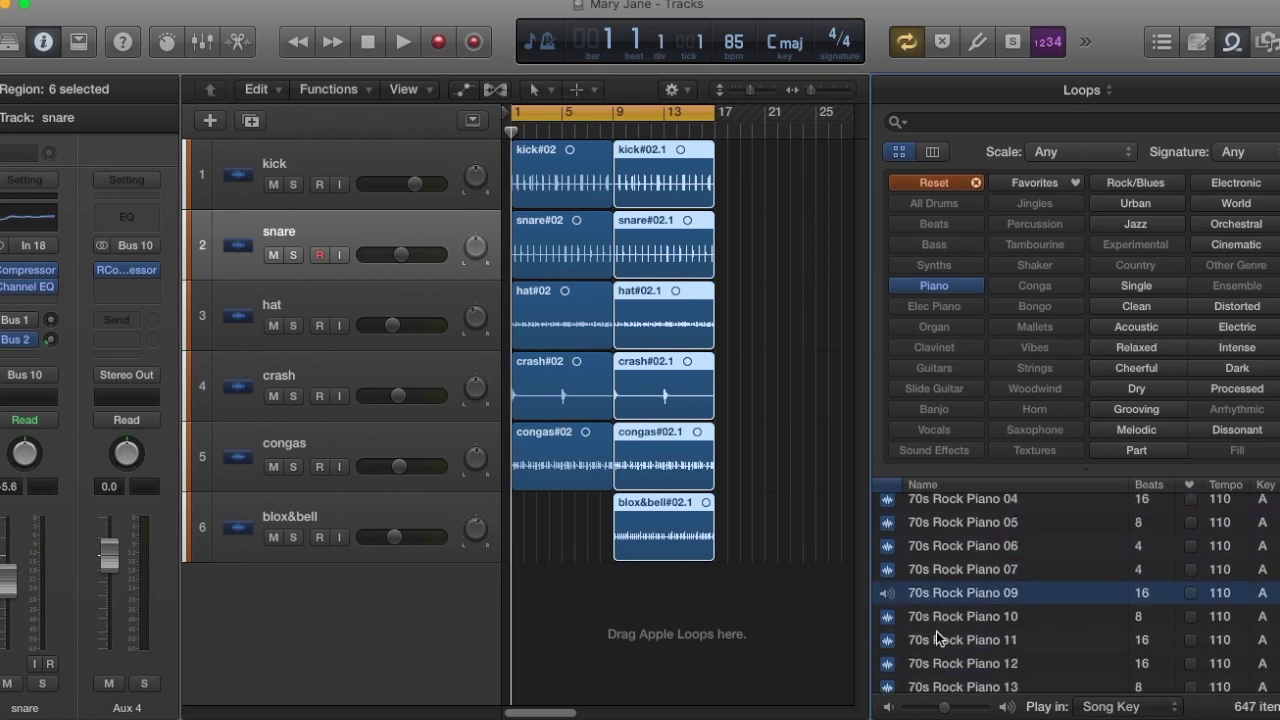
left_click(936, 631)
scroll(930, 620, "down", 2)
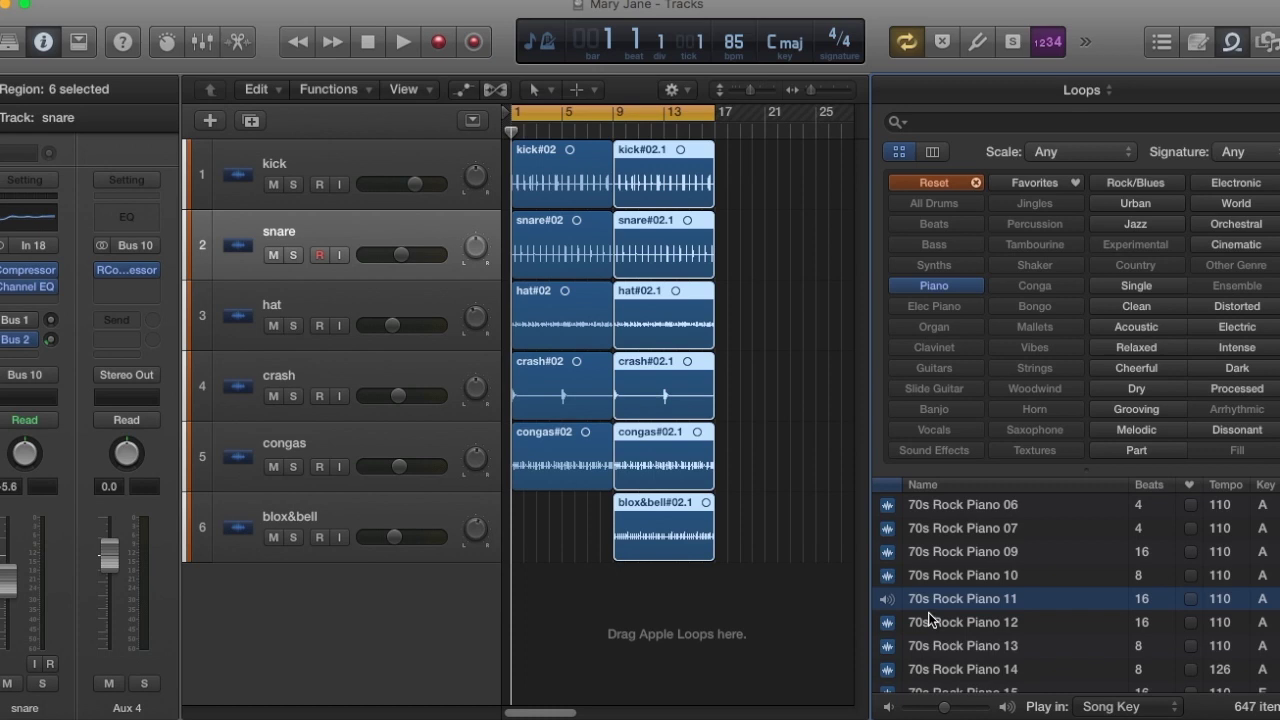
- Audition the Candlelight Piano, Classic Rock Piano 01, Cali Vibes Piano, Breathless Piano and Brooklyn Noir Piano loops
scroll(940, 610, "down", 15)
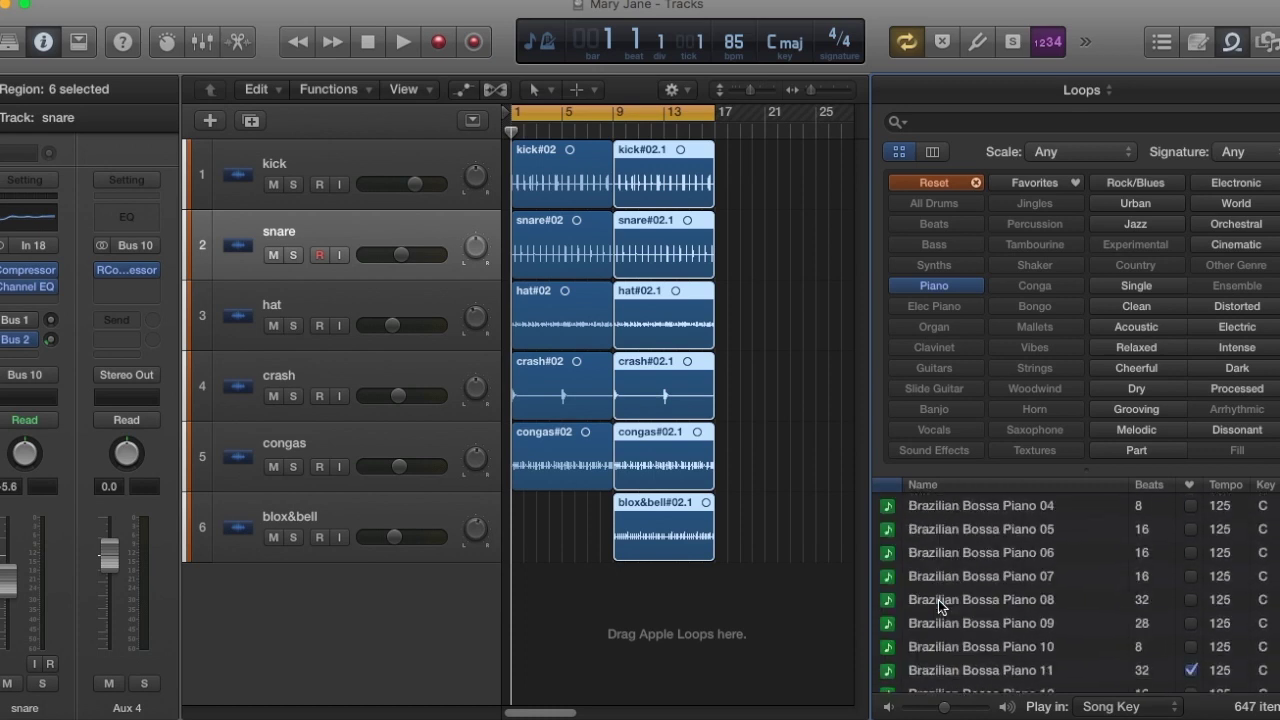
scroll(938, 600, "down", 6)
left_click(944, 606)
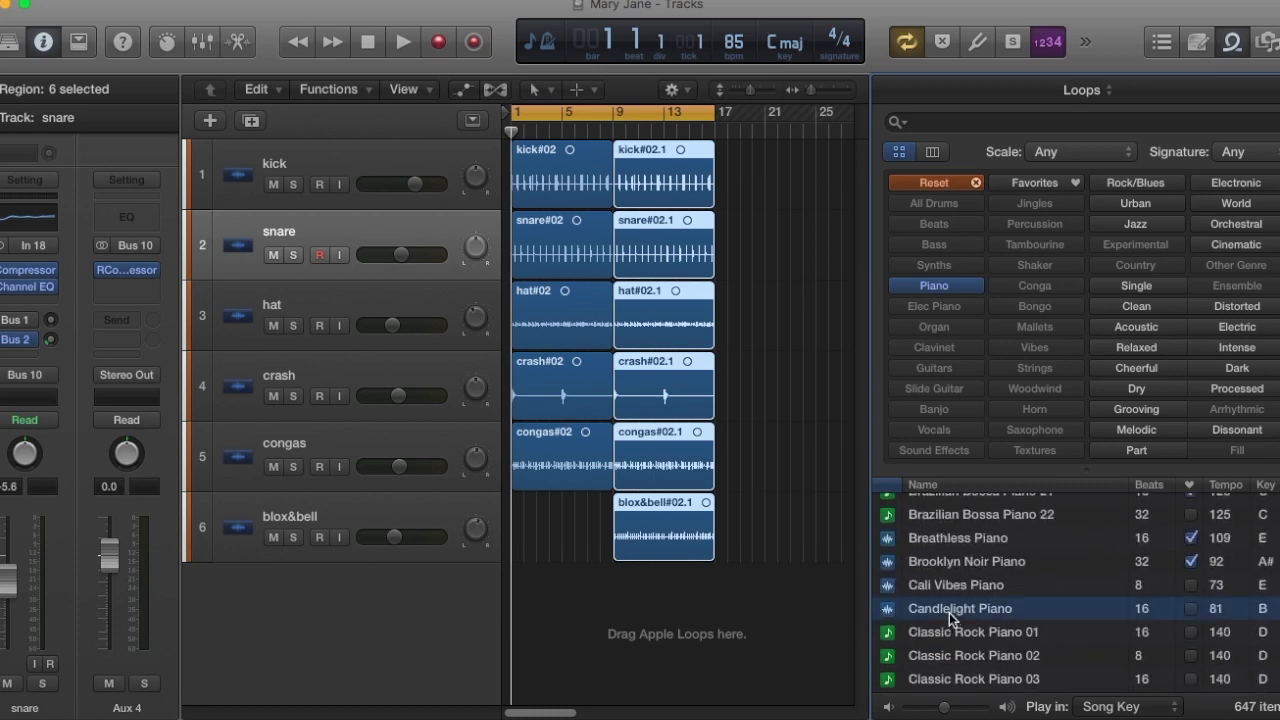
scroll(969, 583, "down", 1)
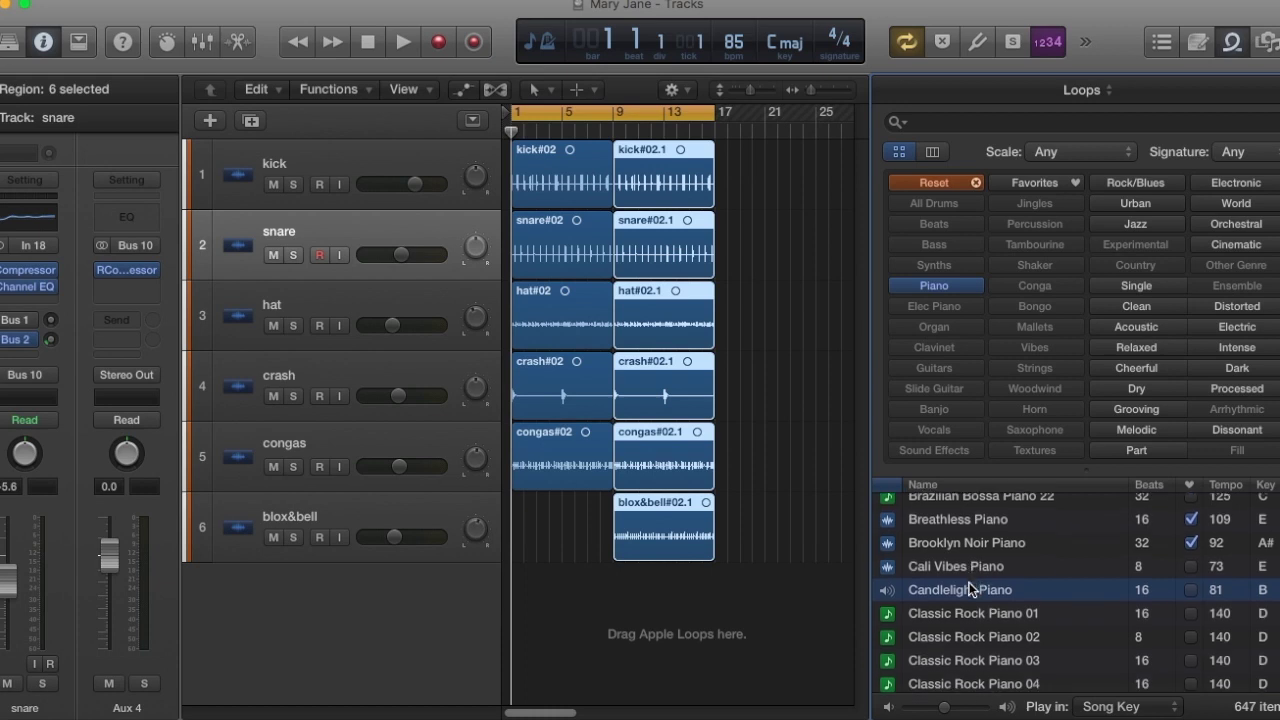
left_click(968, 613)
left_click(958, 566)
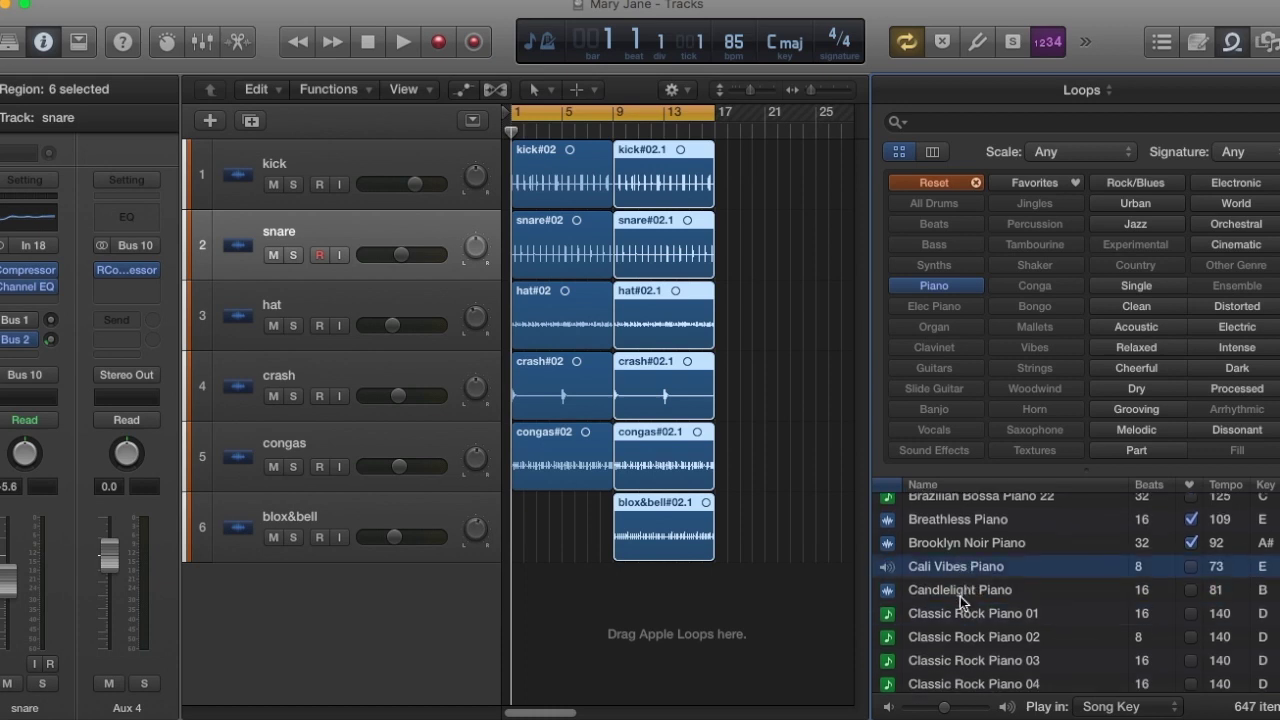
scroll(960, 596, "up", 1)
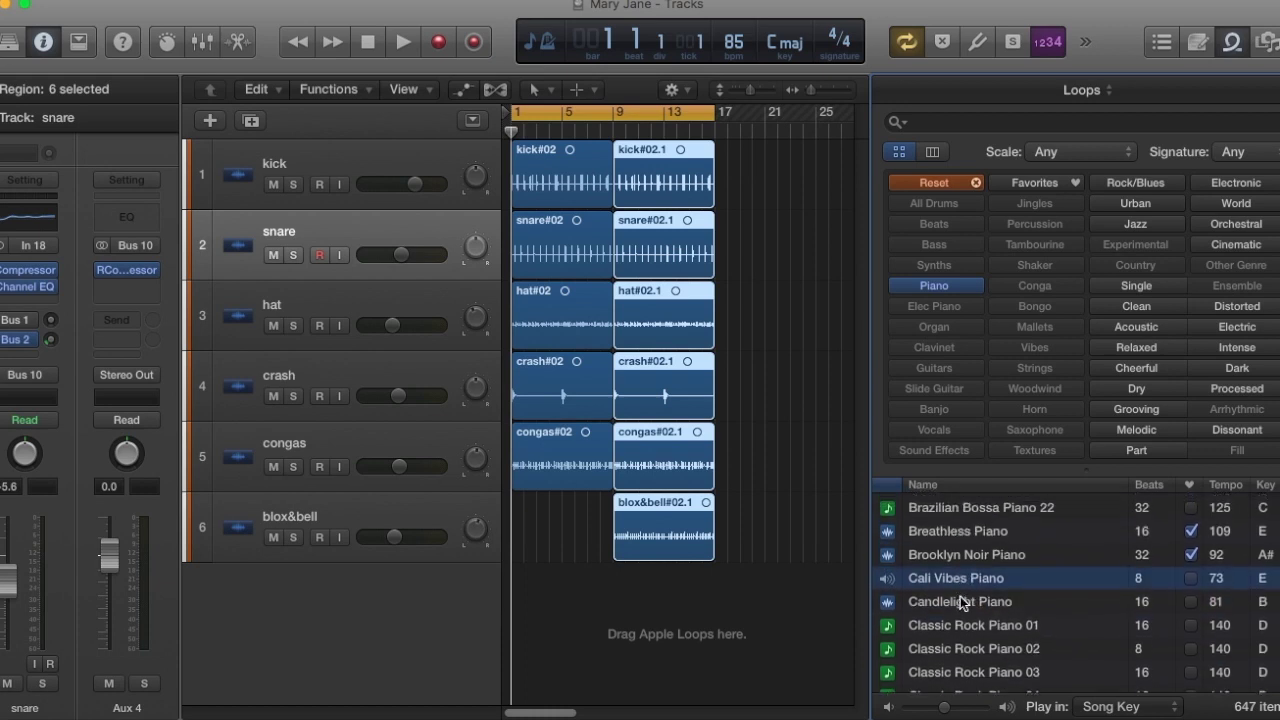
left_click(951, 543)
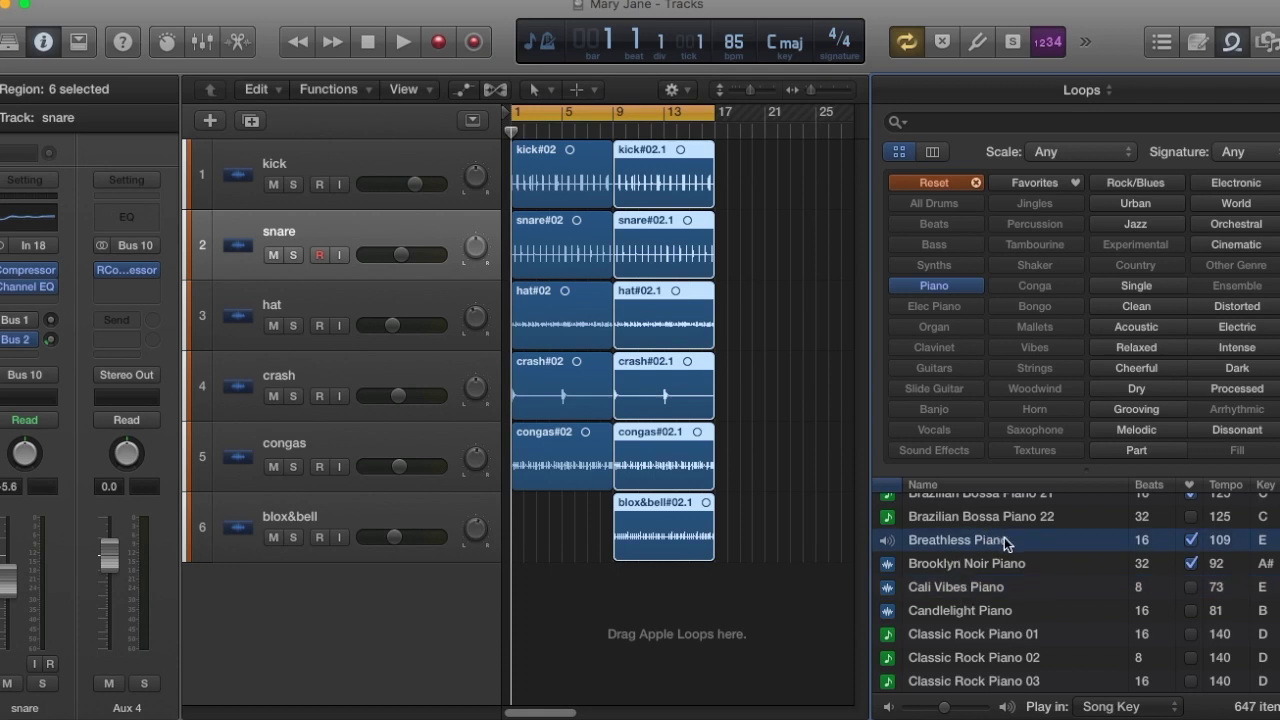
left_click(975, 566)
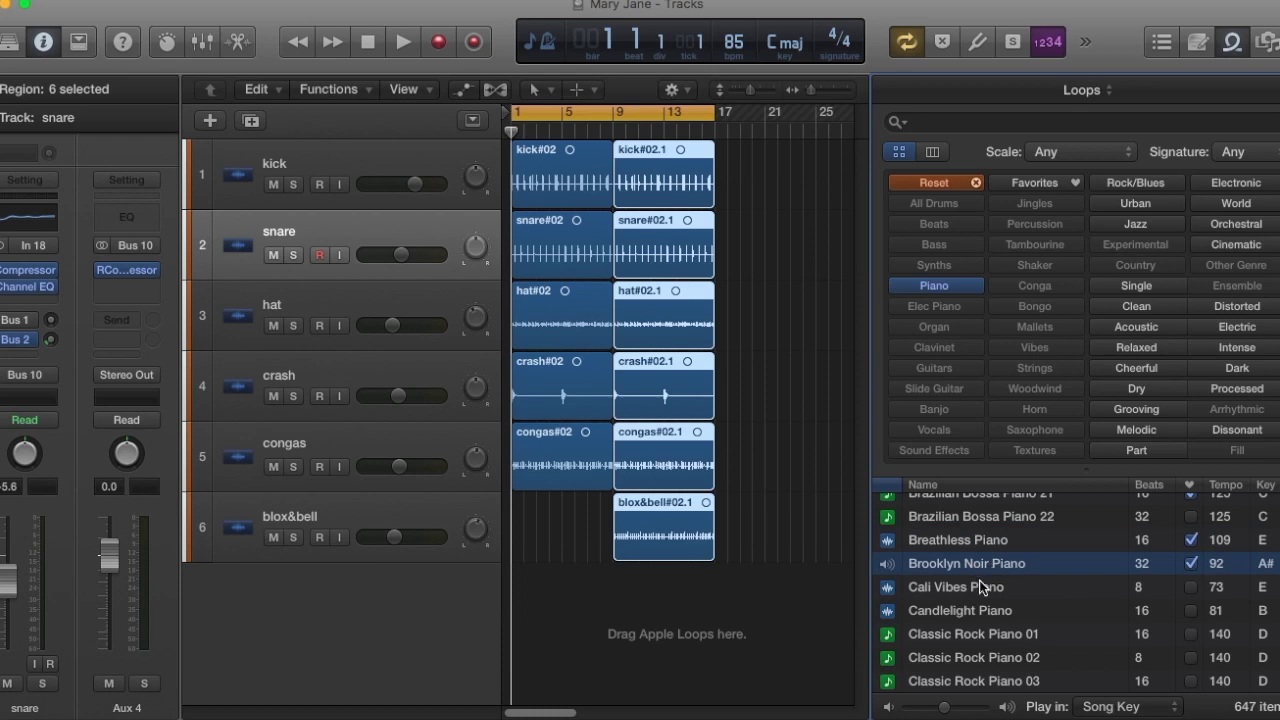
- Add the Cali Vibes Piano loop to a new track at bar 1 and play it with the drums
scroll(979, 582, "up", 2)
scroll(979, 582, "down", 5)
scroll(975, 585, "up", 5)
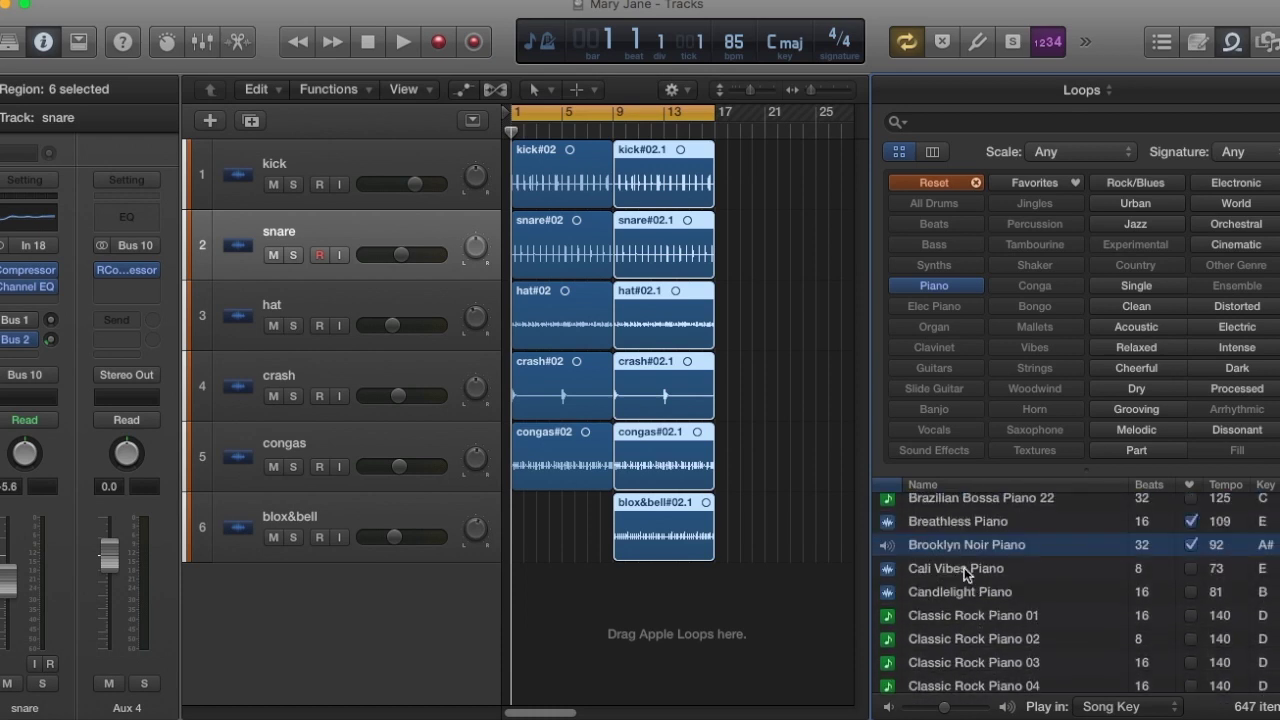
left_click(966, 574)
left_click_drag(980, 576, 605, 605)
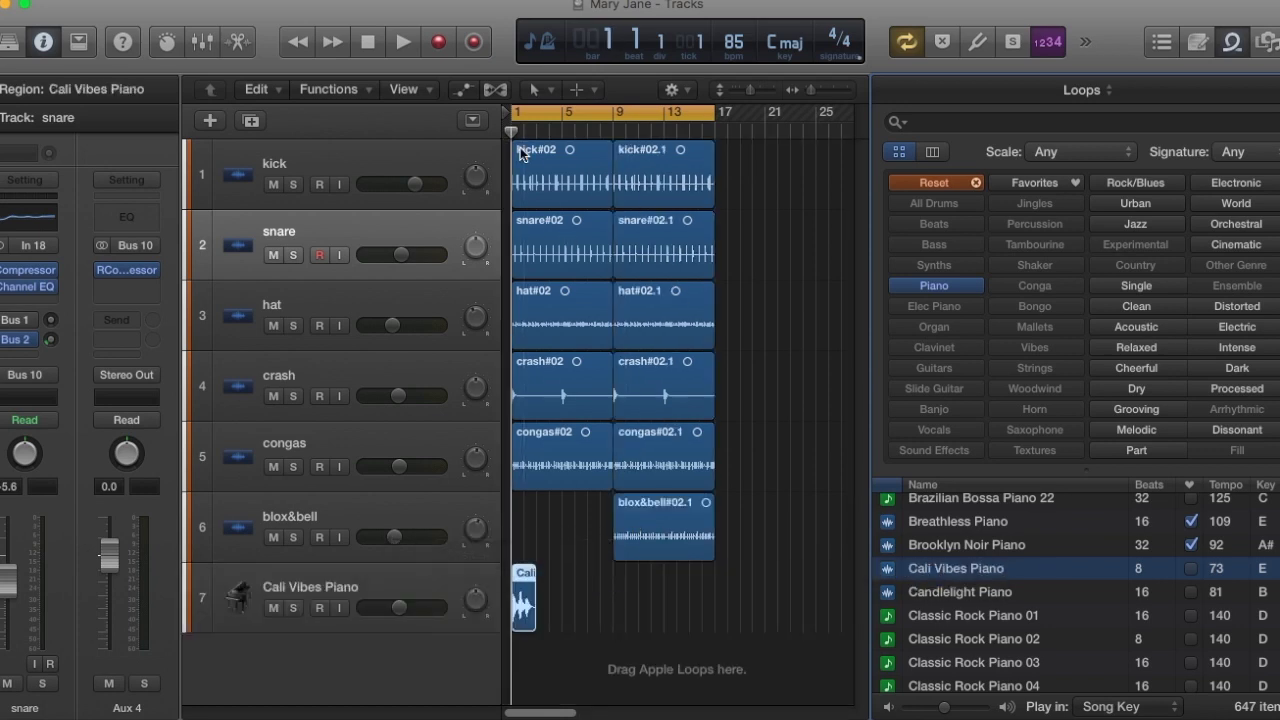
key("space")
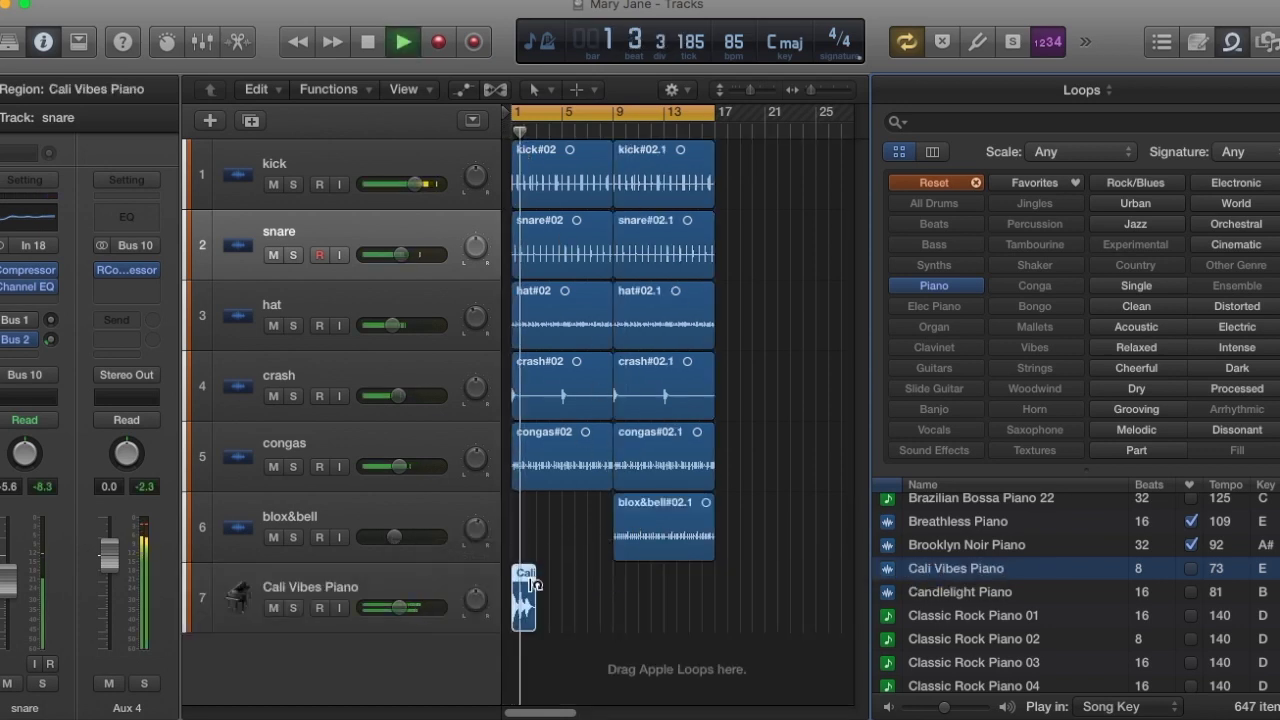
- Copy the Cali Vibes Piano region along its track until four copies fill bars 1 to 8
scroll(995, 620, "down", 1)
scroll(993, 612, "down", 1)
left_click_drag(527, 628, 574, 630)
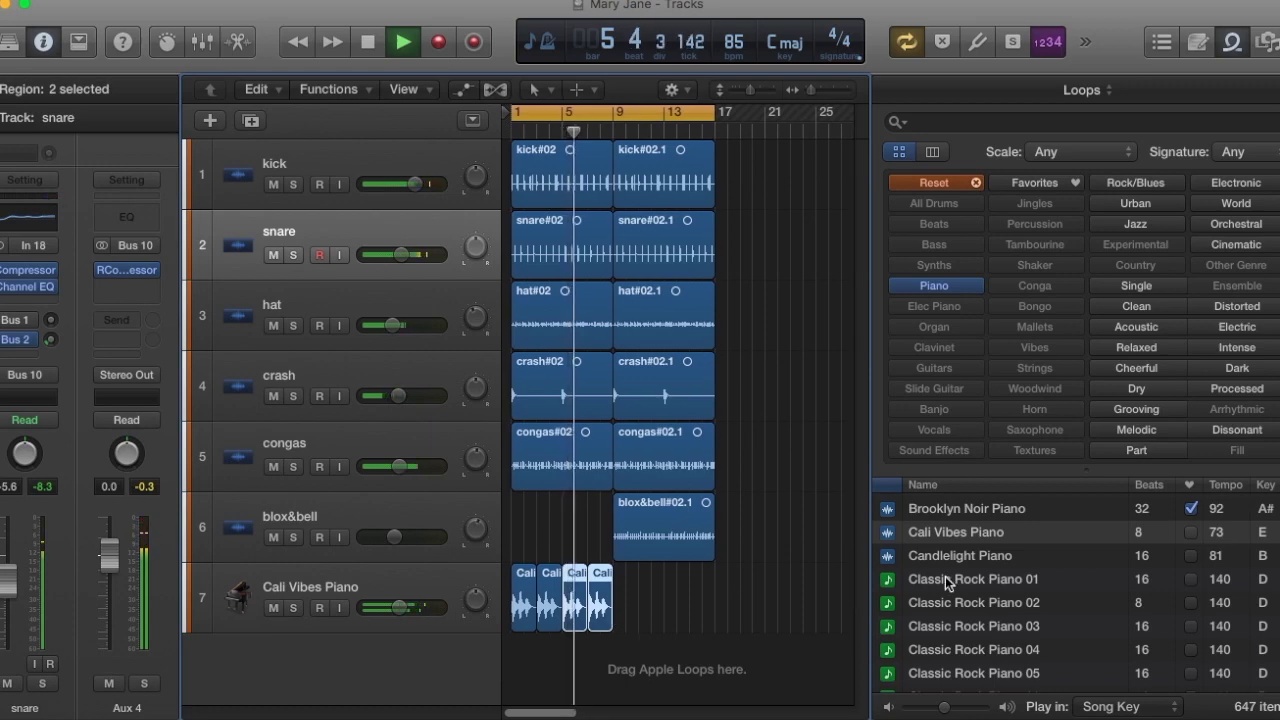
- Look through the piano loops for another one to use on the Cali Vibes Piano track
scroll(945, 578, "down", 10)
scroll(938, 576, "down", 7)
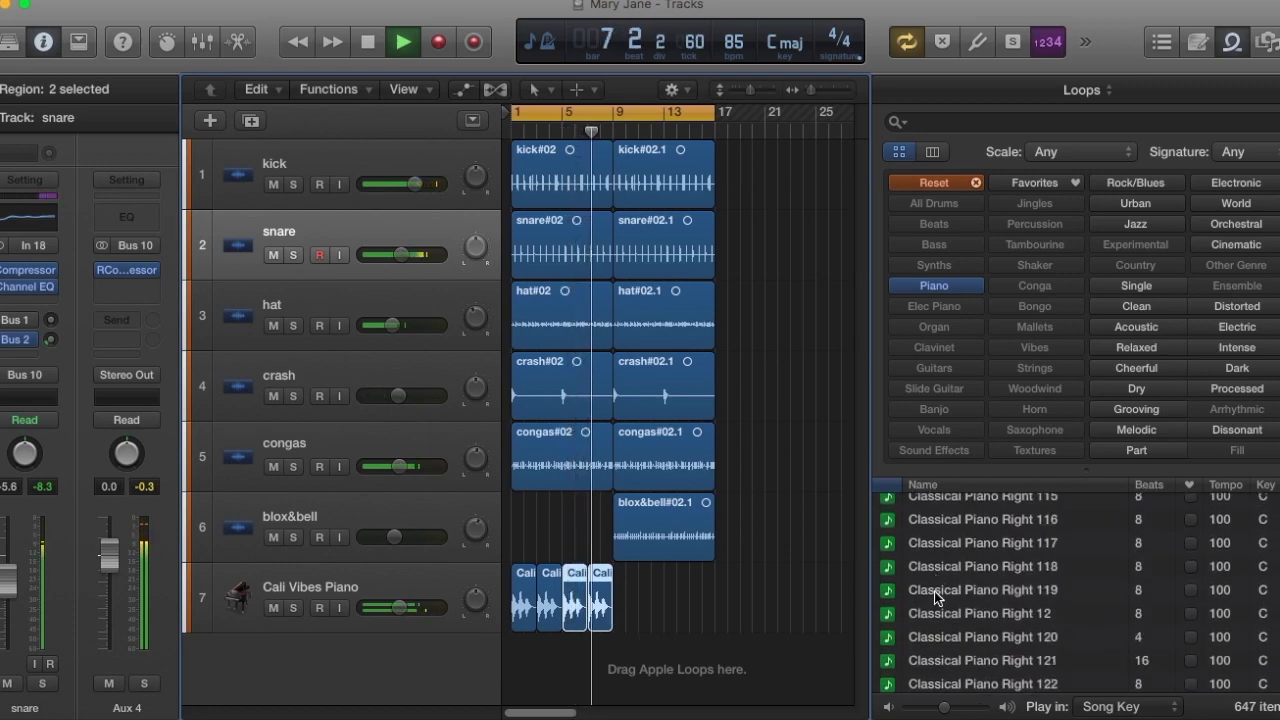
scroll(934, 591, "down", 4)
scroll(943, 584, "down", 3)
scroll(942, 584, "down", 5)
scroll(938, 583, "down", 4)
scroll(936, 582, "down", 2)
scroll(936, 582, "down", 5)
scroll(936, 582, "down", 10)
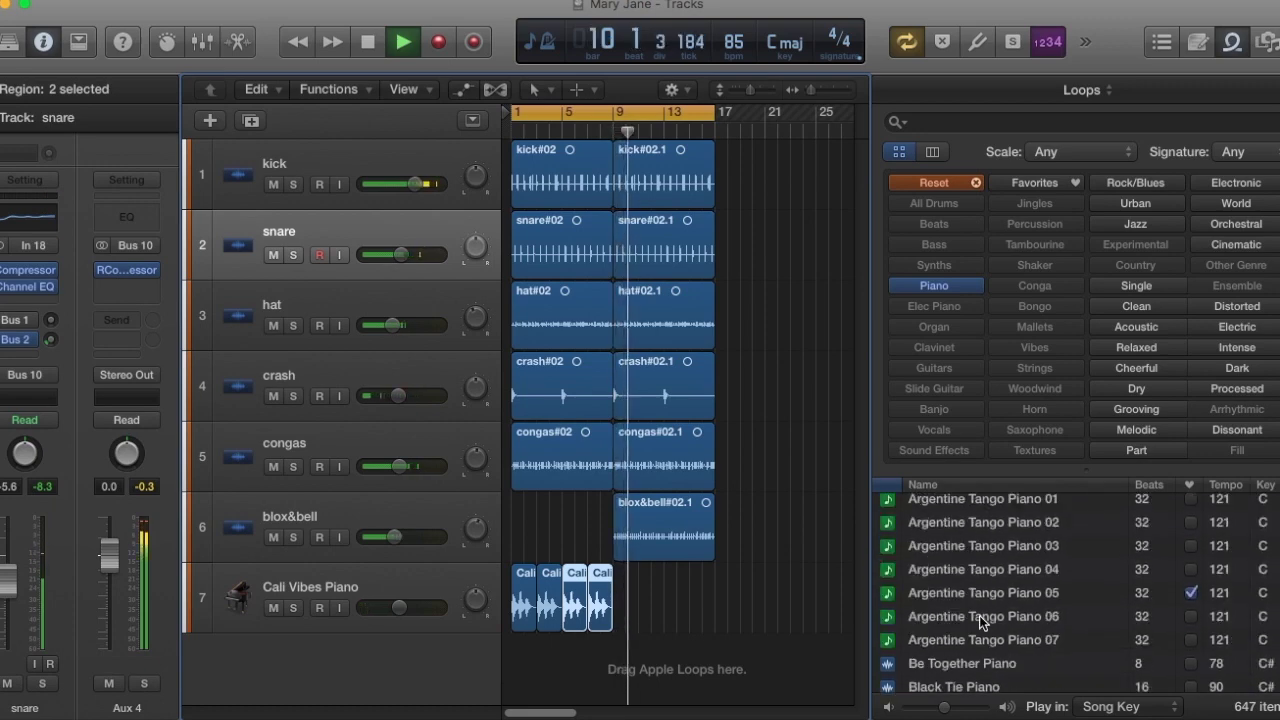
- Replace the four Cali Vibes Piano regions with the Be Together Piano loop at bar 1 and play it with the drums
left_click_drag(625, 620, 511, 615)
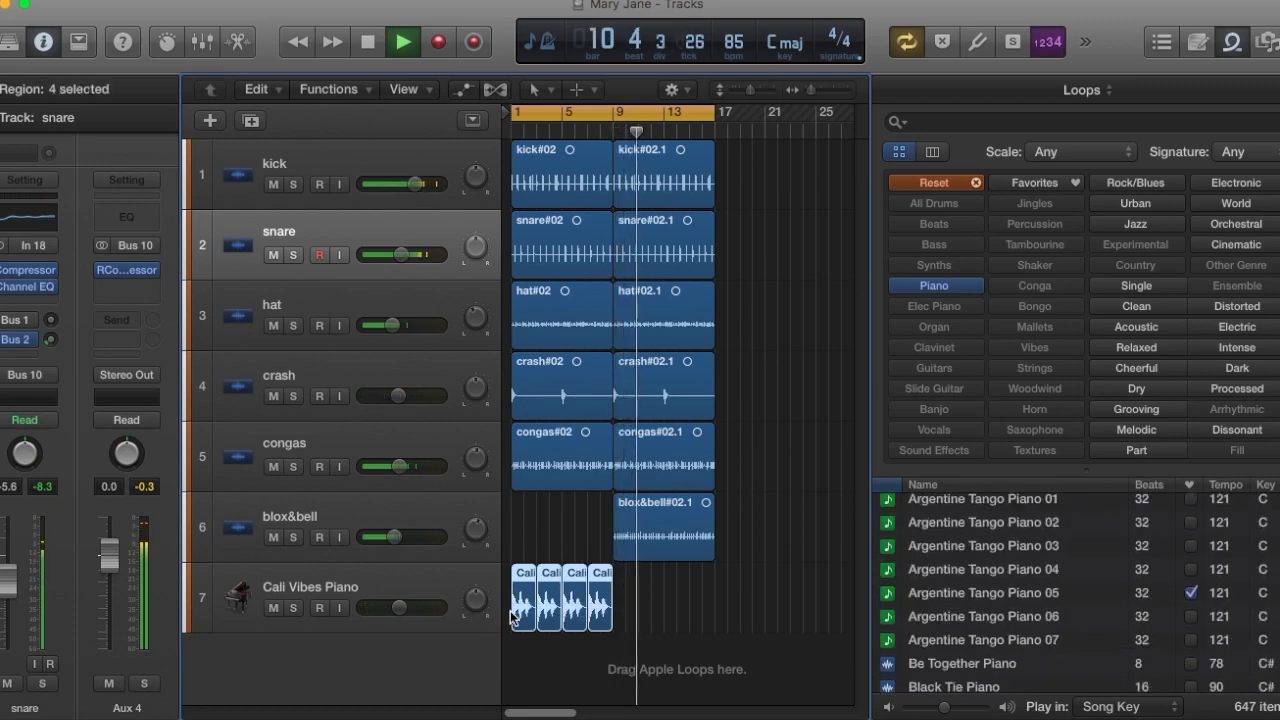
key("Delete")
left_click_drag(908, 663, 513, 633)
key("space")
left_click(540, 132)
key("space")
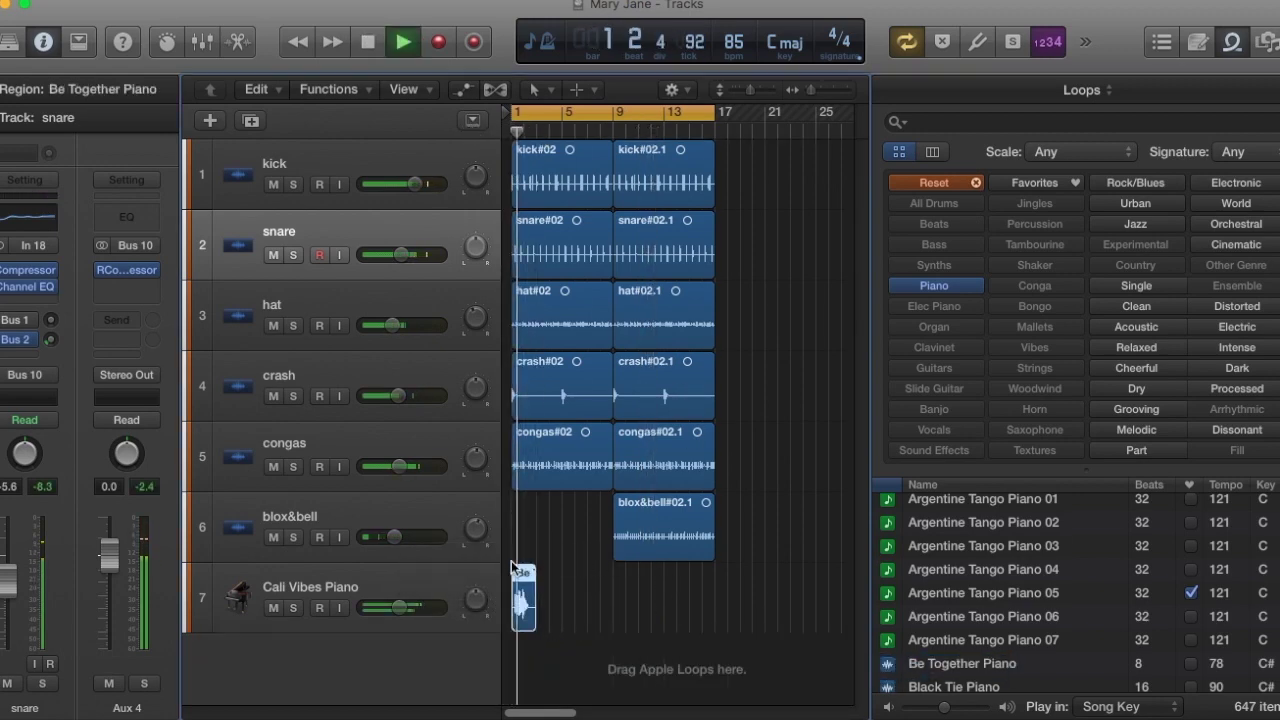
- Copy the Be Together Piano region along its track until eight copies fill bars 1 to 16
scroll(981, 614, "down", 2)
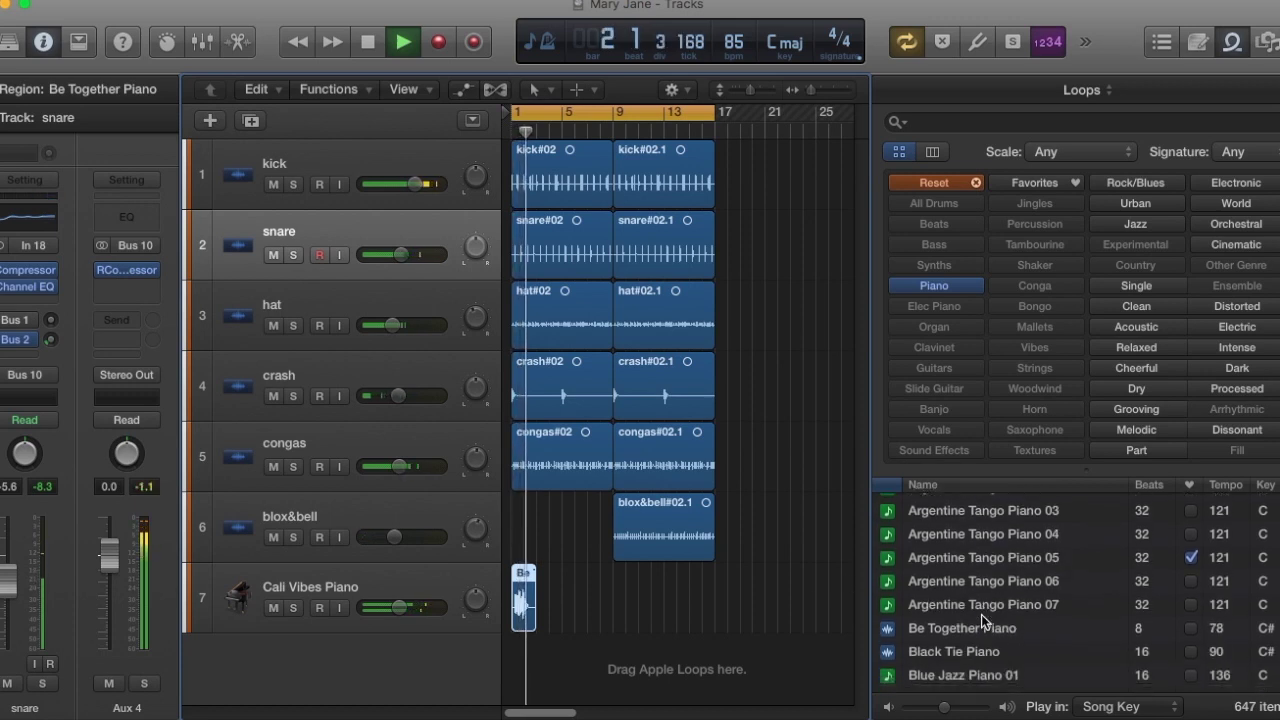
scroll(980, 613, "down", 1)
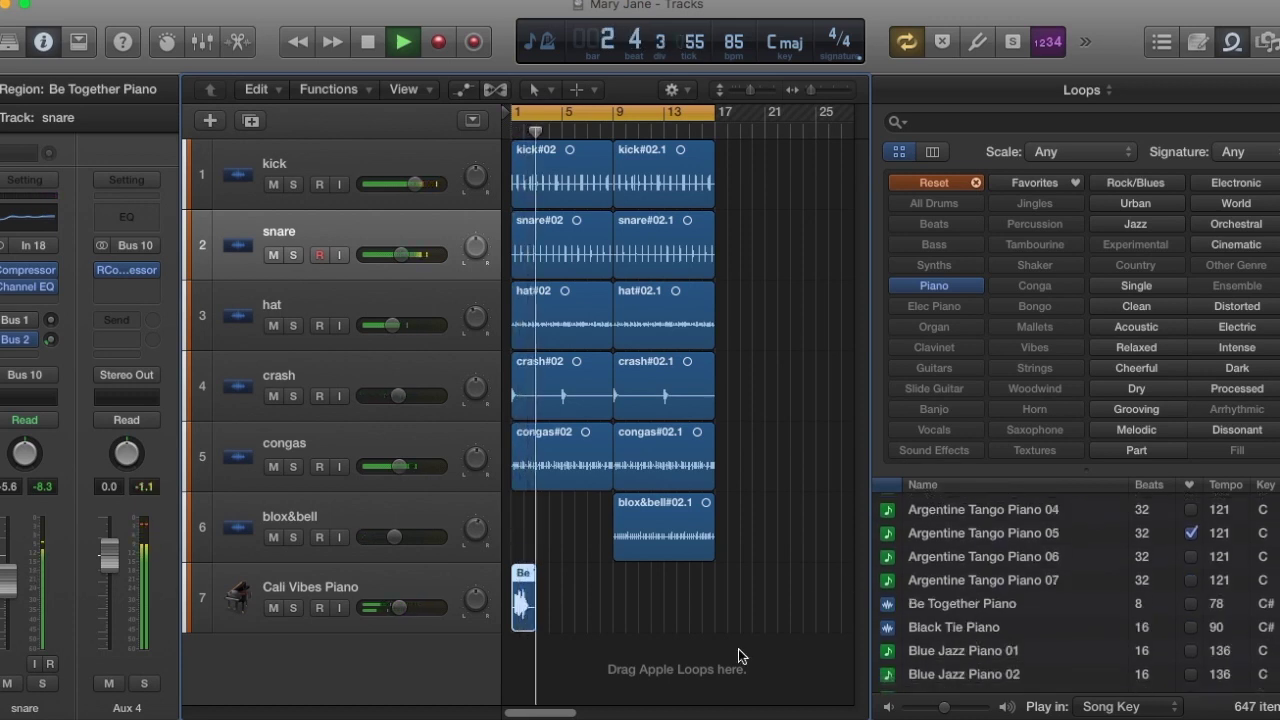
left_click_drag(525, 627, 565, 617)
key("super+z")
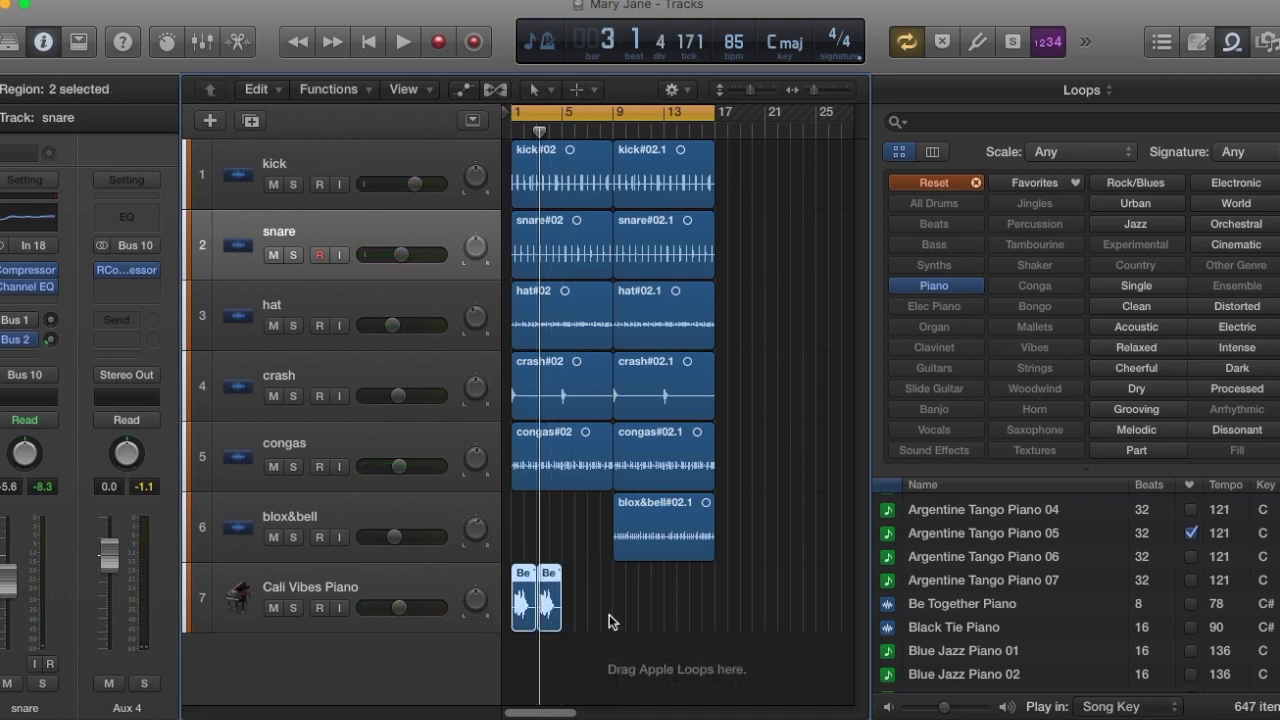
left_click_drag(519, 625, 576, 626)
key("space")
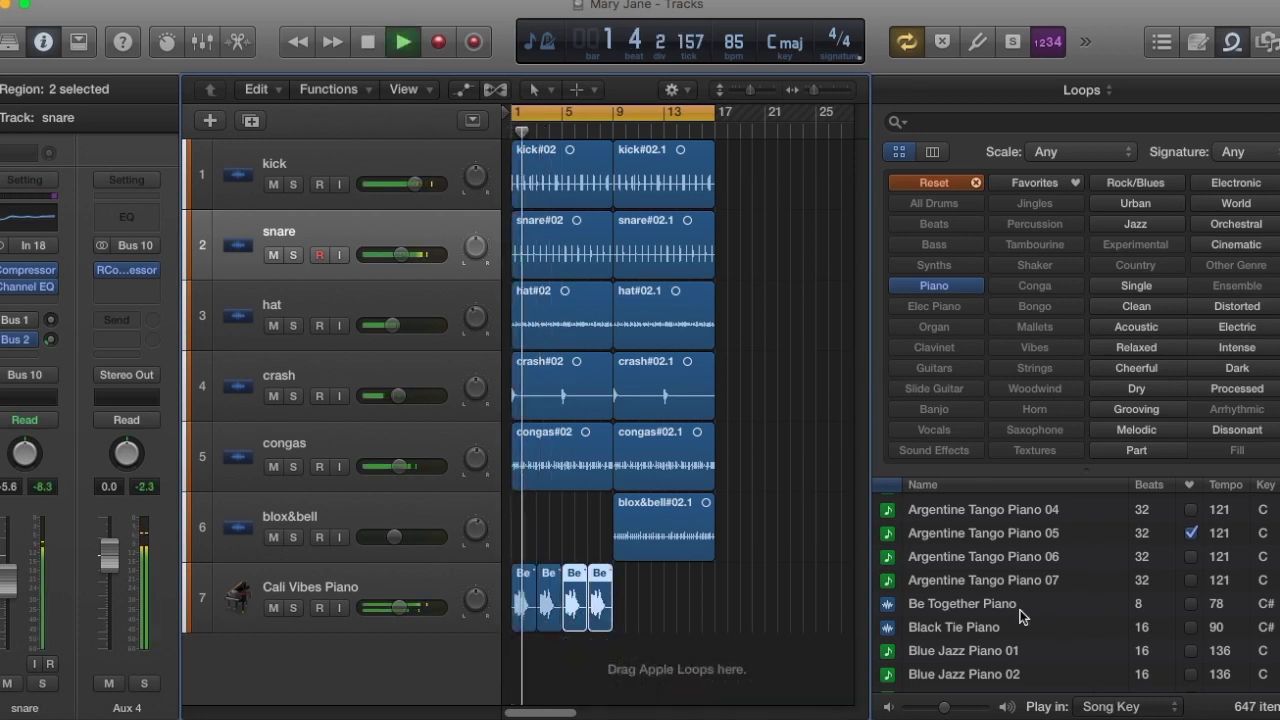
mouse_move(648, 608)
left_mouse_down()
mouse_move(531, 622)
mouse_move(652, 620)
left_mouse_up()
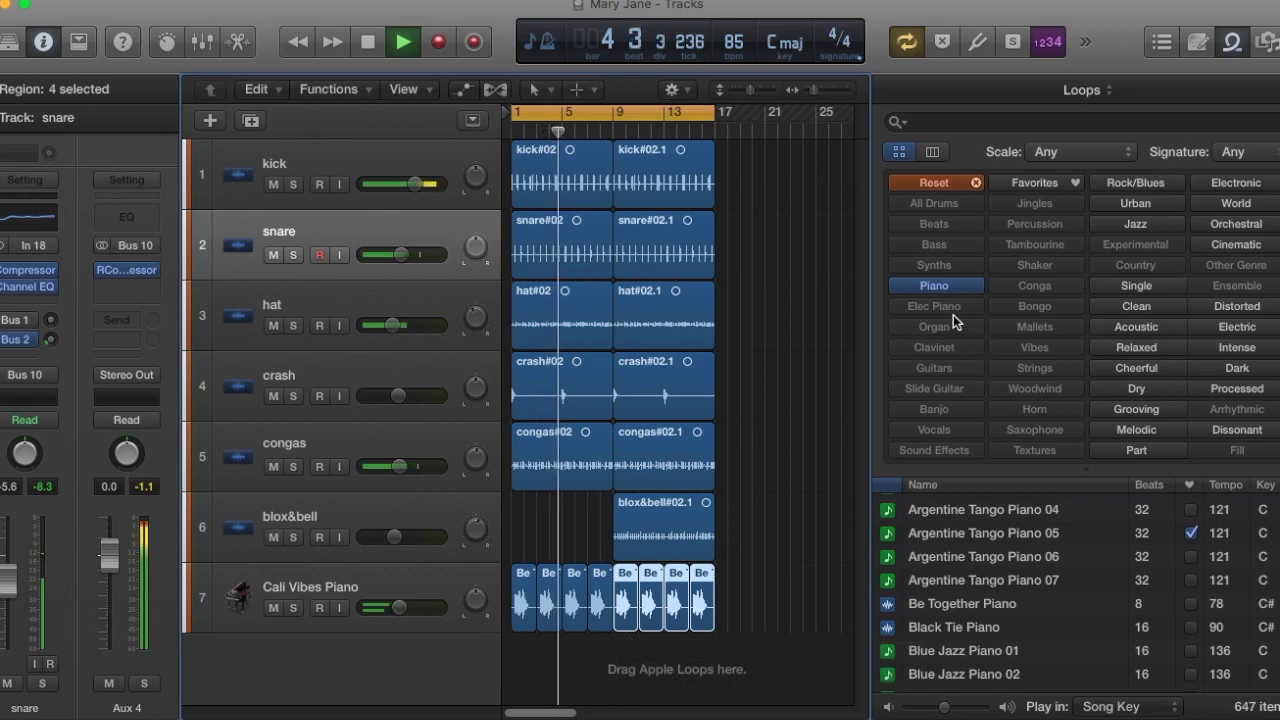
- Switch the loop filter from Piano to Elec Piano, and audition 2-Step Summer Piano with the song stopped
left_click(941, 287)
left_click(951, 308)
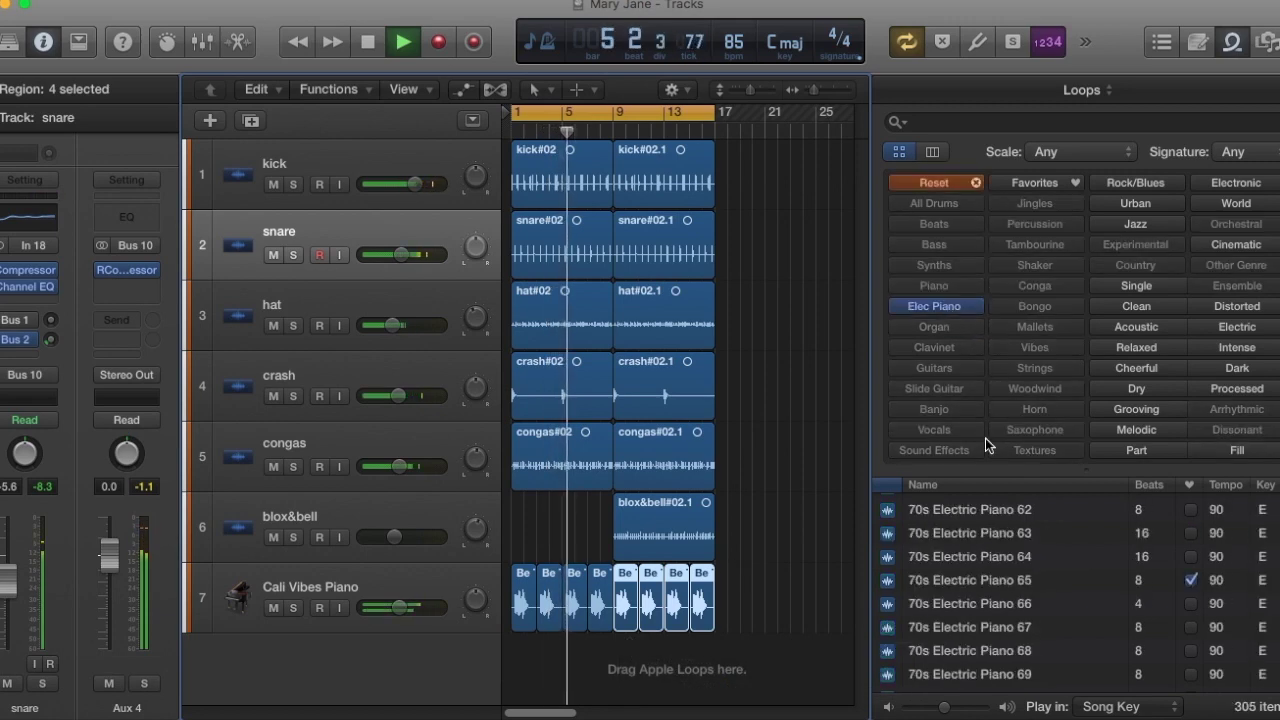
scroll(1009, 579, "up", 20)
scroll(1009, 579, "up", 2)
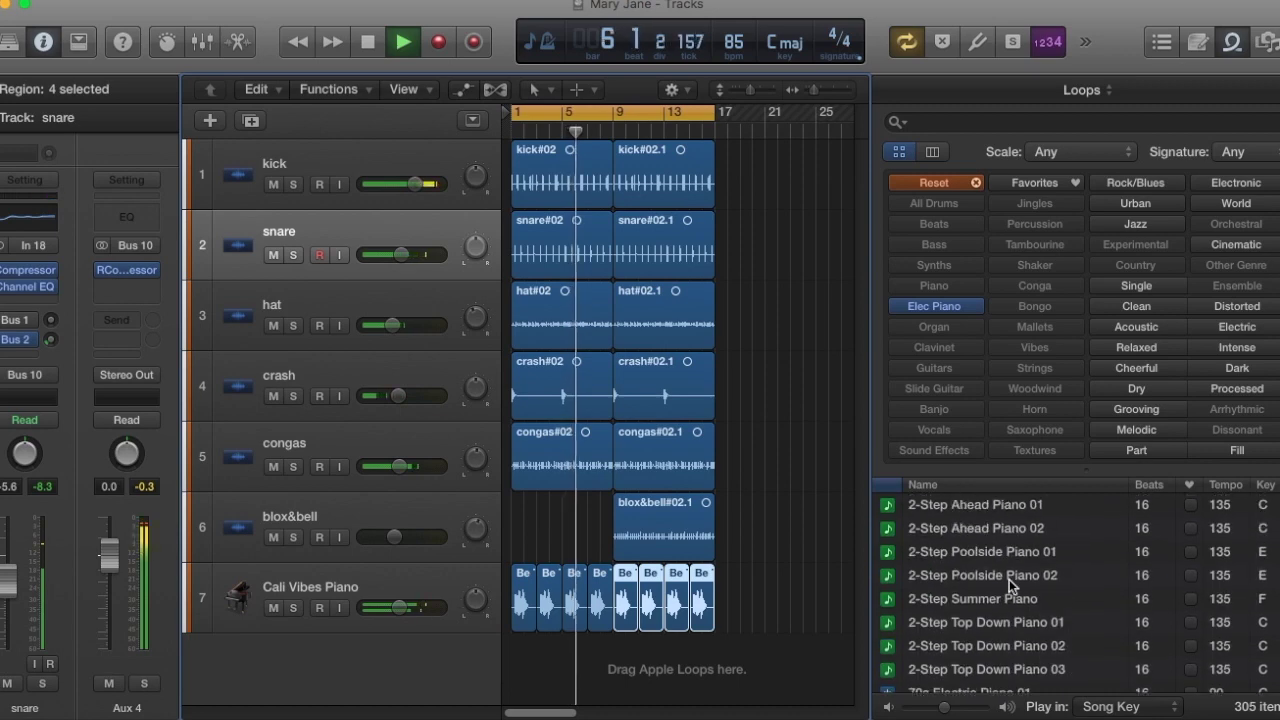
left_click(1007, 591)
key("space")
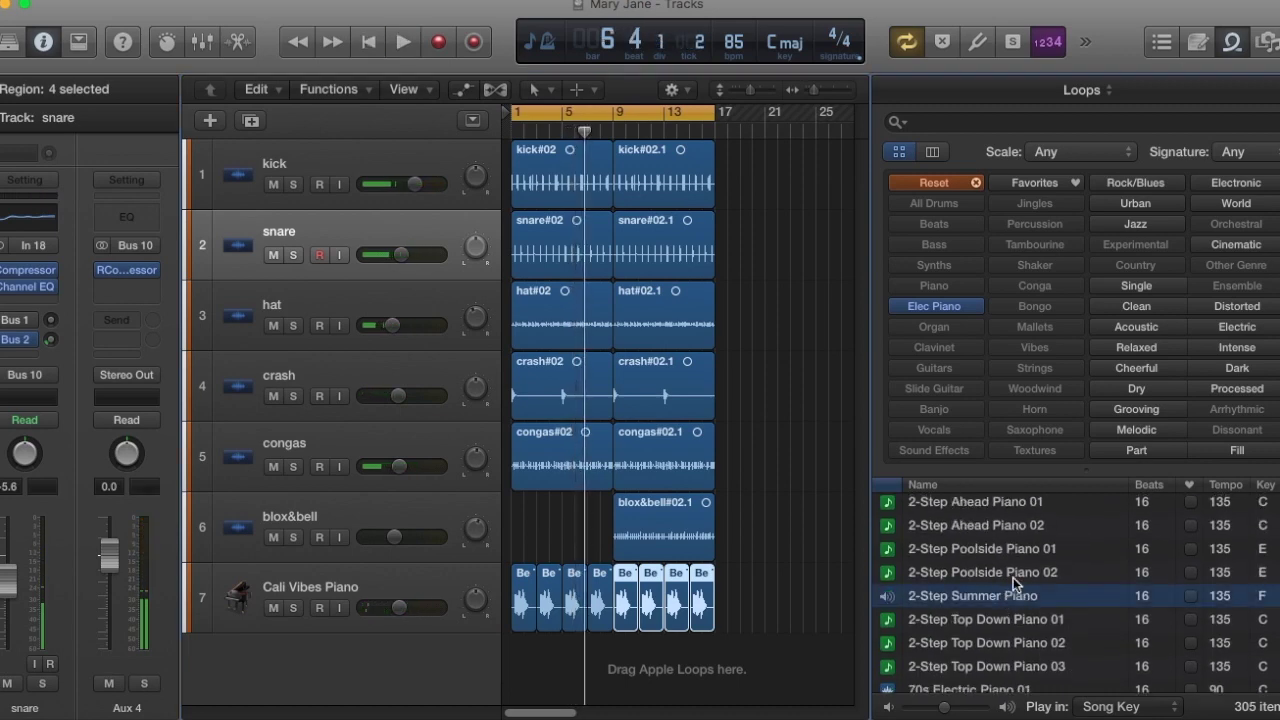
- Add the 2-Step Summer Piano loop at bar 1 on a new track below Cali Vibes Piano
scroll(975, 592, "down", 1)
scroll(990, 605, "up", 1)
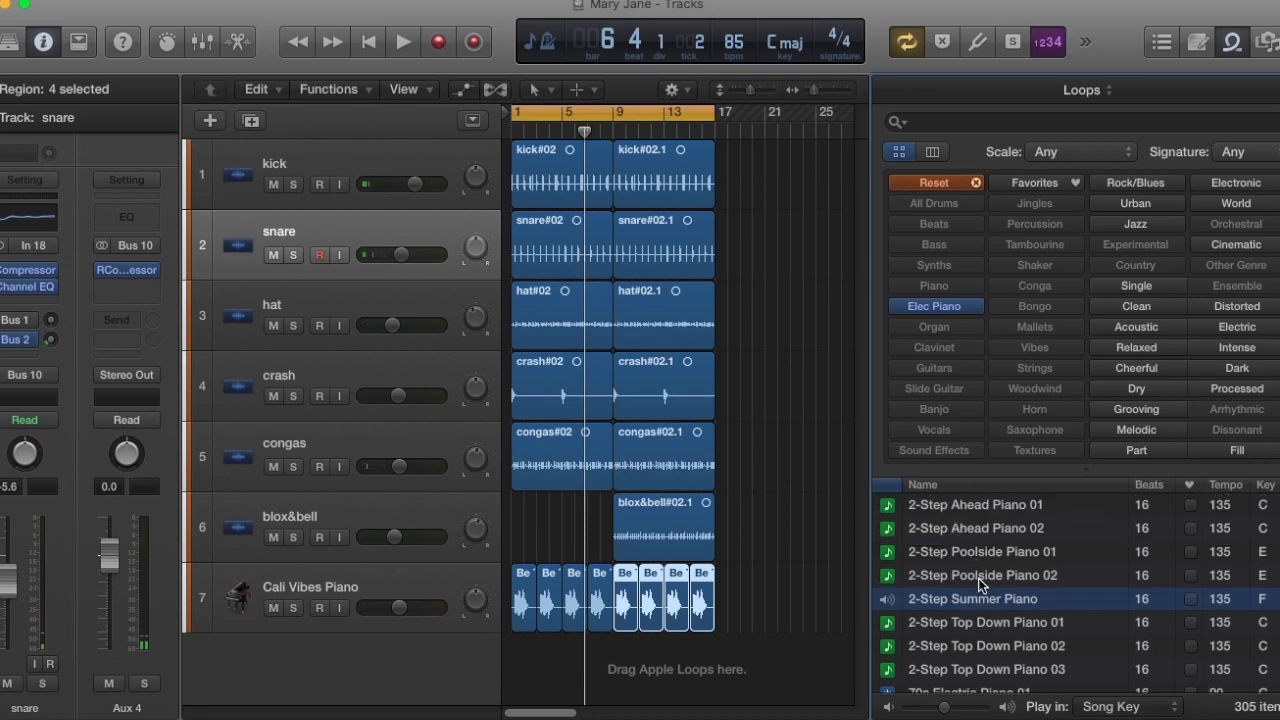
scroll(1006, 599, "down", 2)
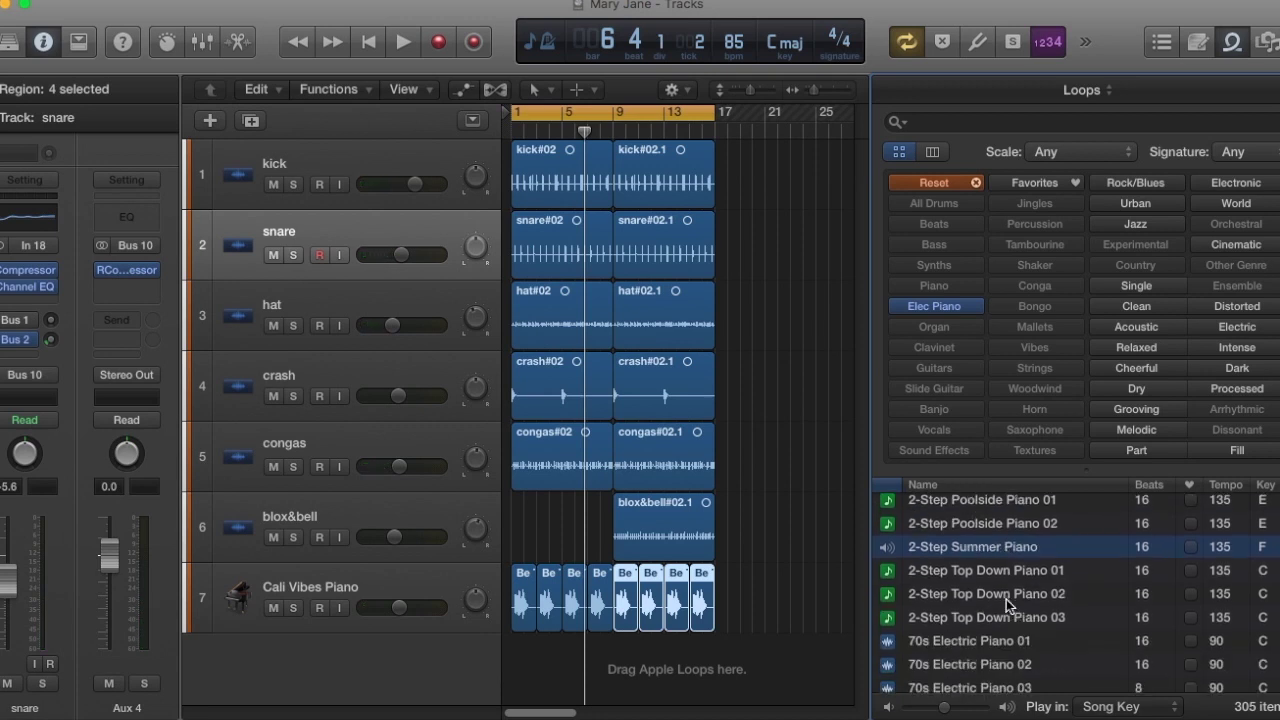
scroll(989, 593, "down", 1)
left_click_drag(982, 553, 522, 655)
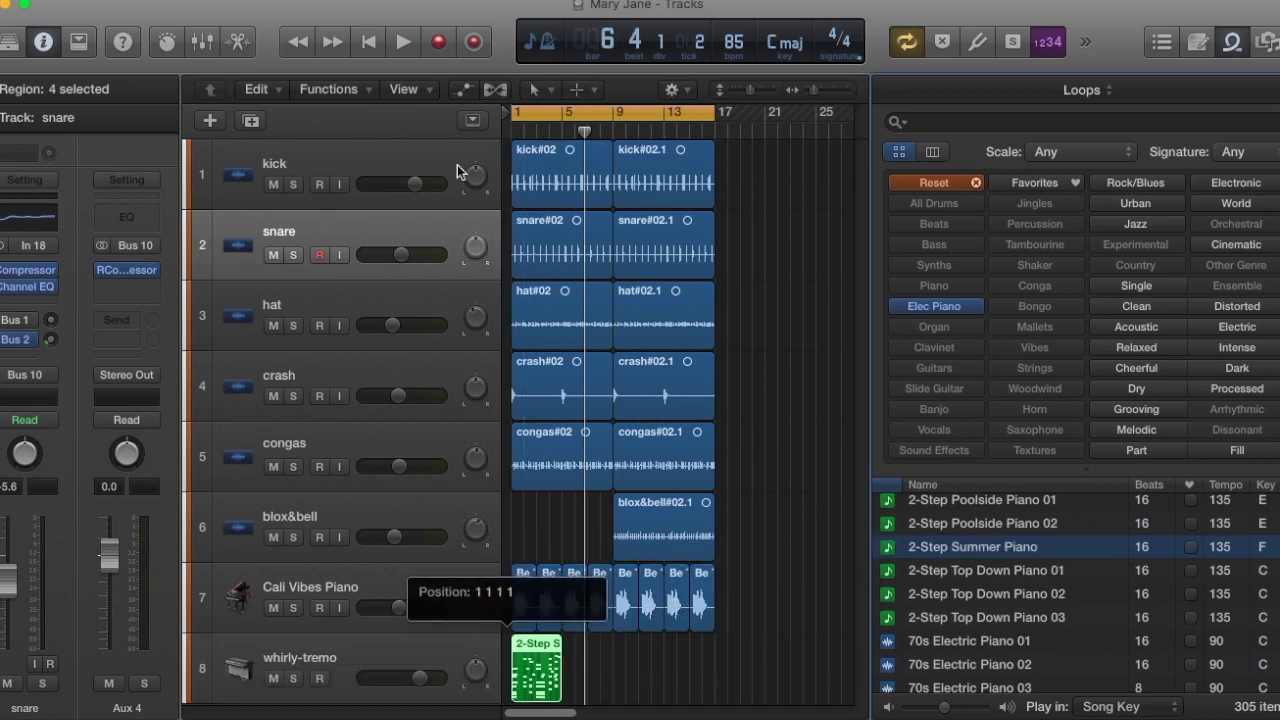
- Play the song from bar 1 and lower the whirly-tremo volume, and slightly the Cali Vibes Piano volume
key("space")
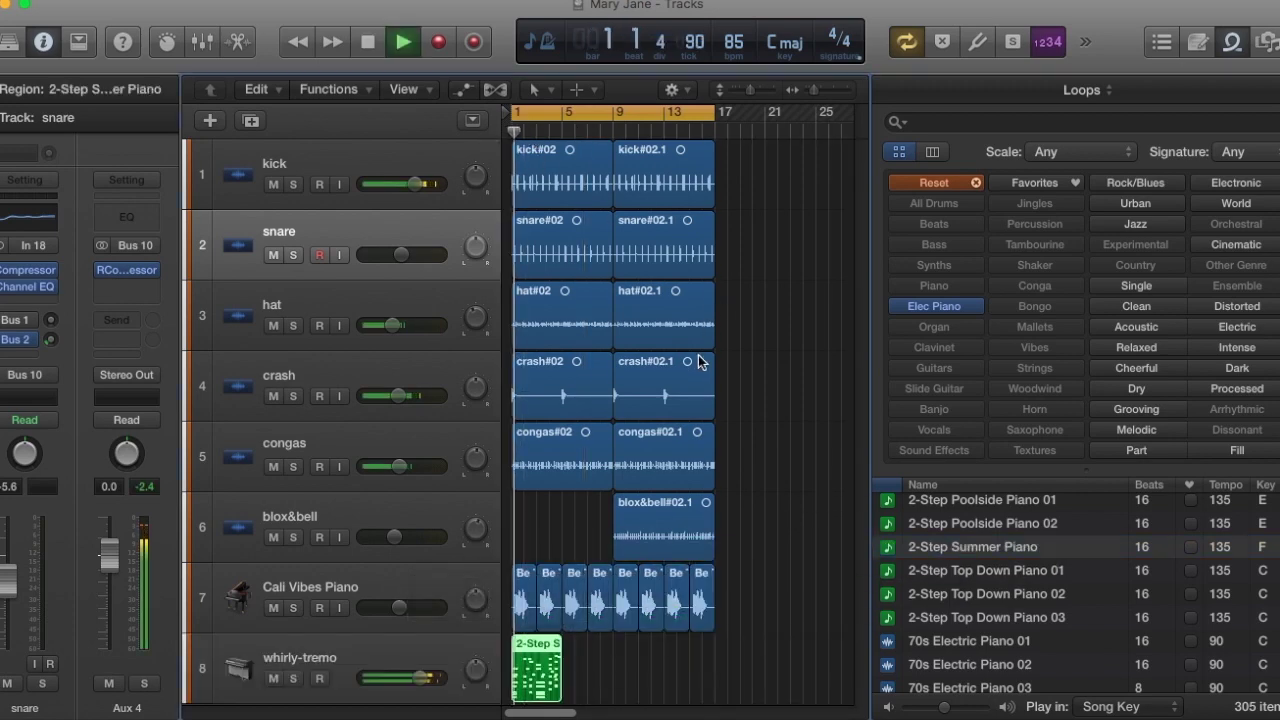
left_click_drag(422, 679, 400, 679)
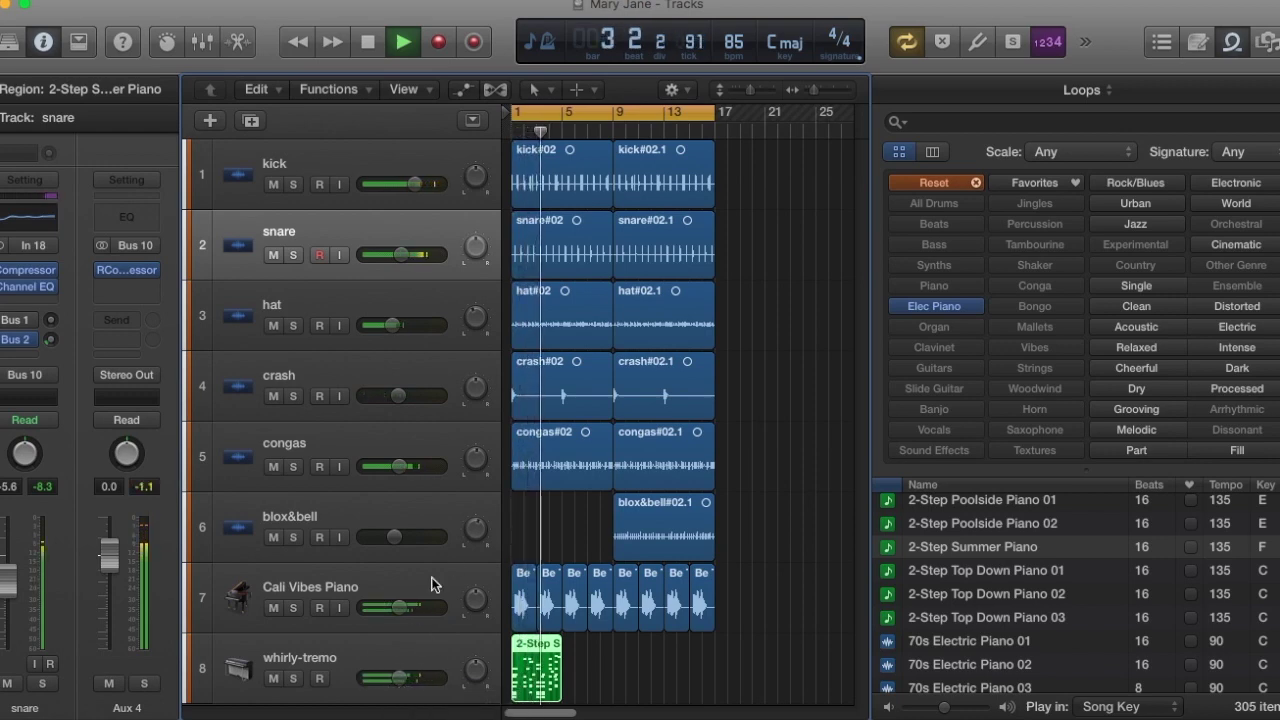
left_click_drag(406, 613, 402, 613)
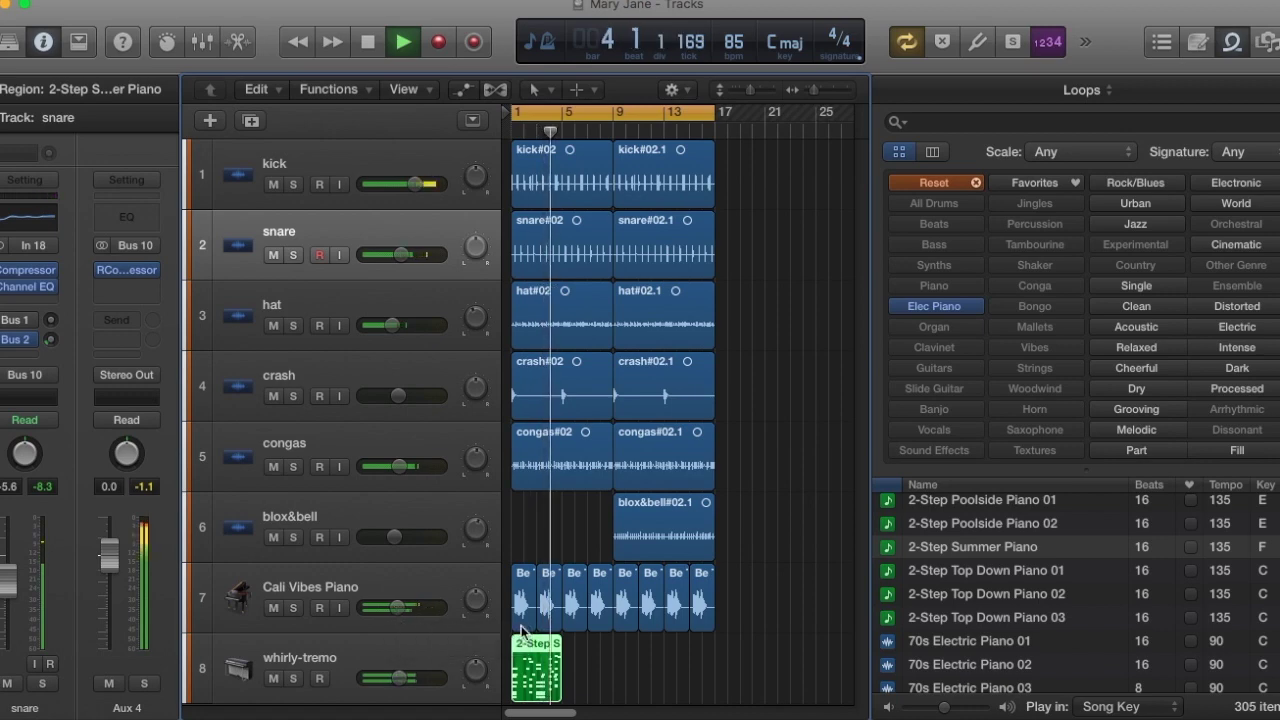
- Copy the 2-Step Summer Piano region to bar 9 on the whirly-tremo track
left_click_drag(703, 621, 622, 630)
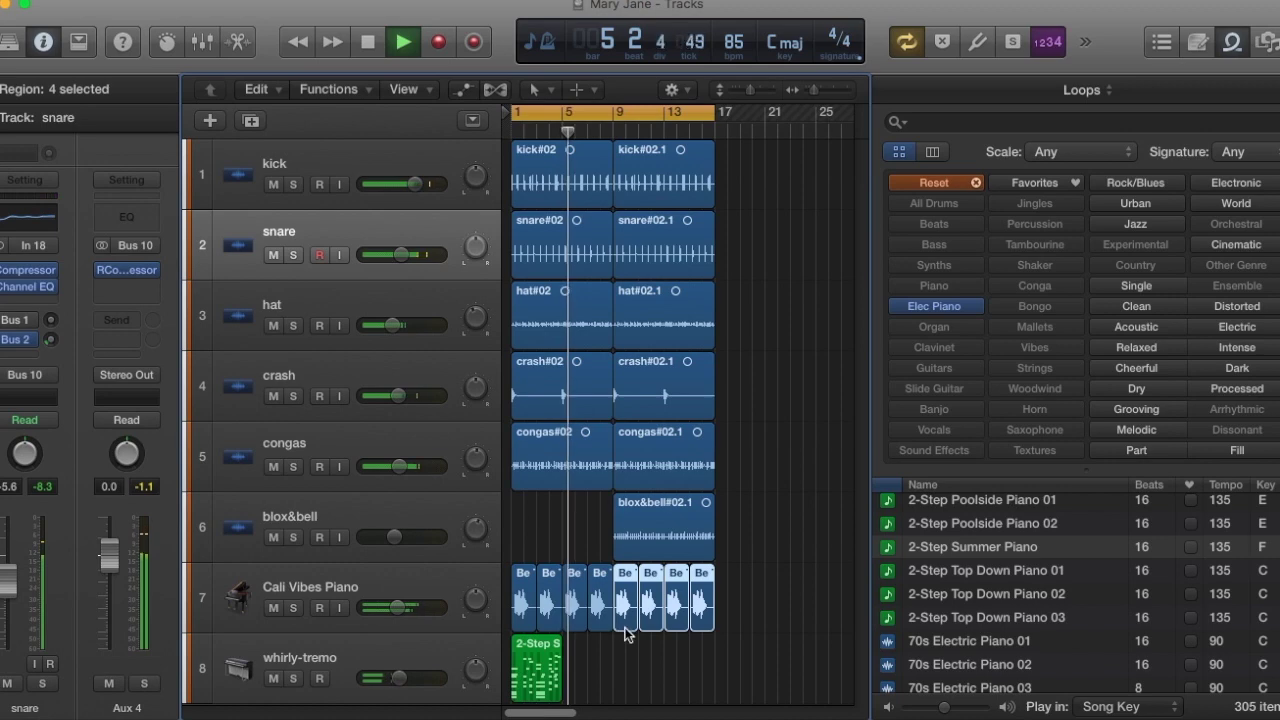
left_click_drag(537, 688, 632, 684)
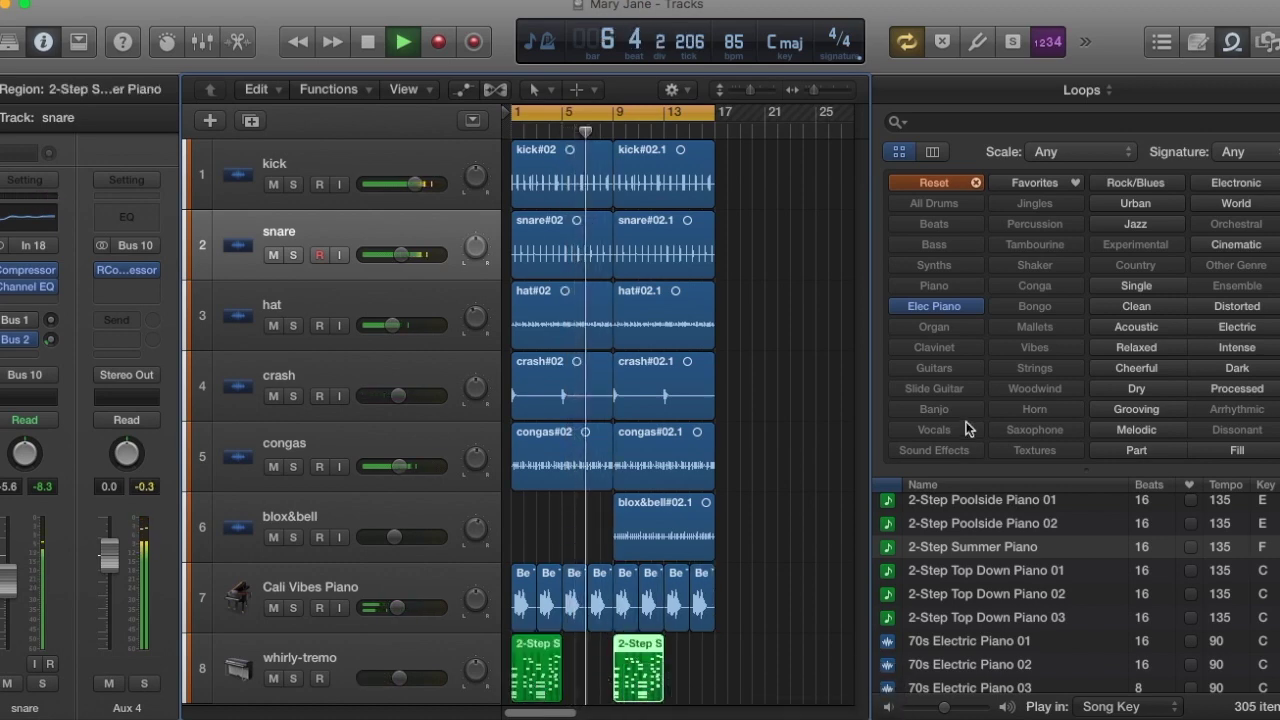
- Switch the loop filter from Elec Piano to Bass and shrink the track height so all eight tracks appear as thin rows
left_click(946, 305)
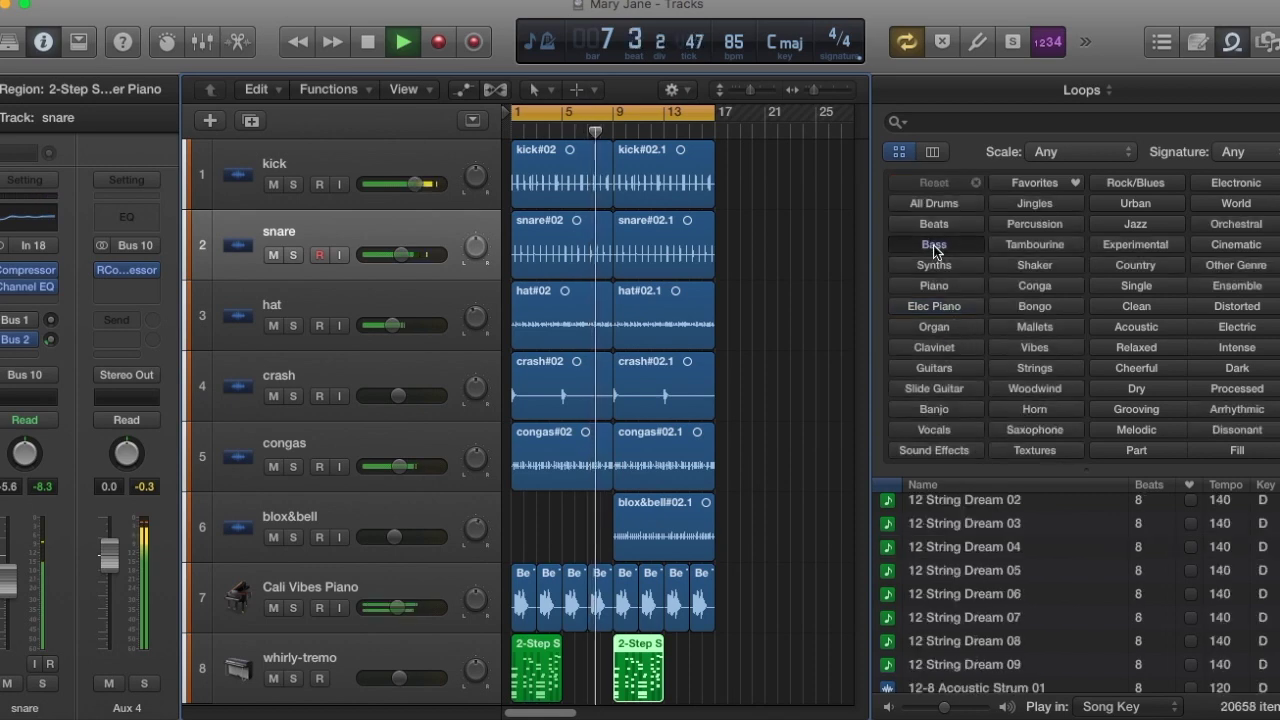
left_click(931, 246)
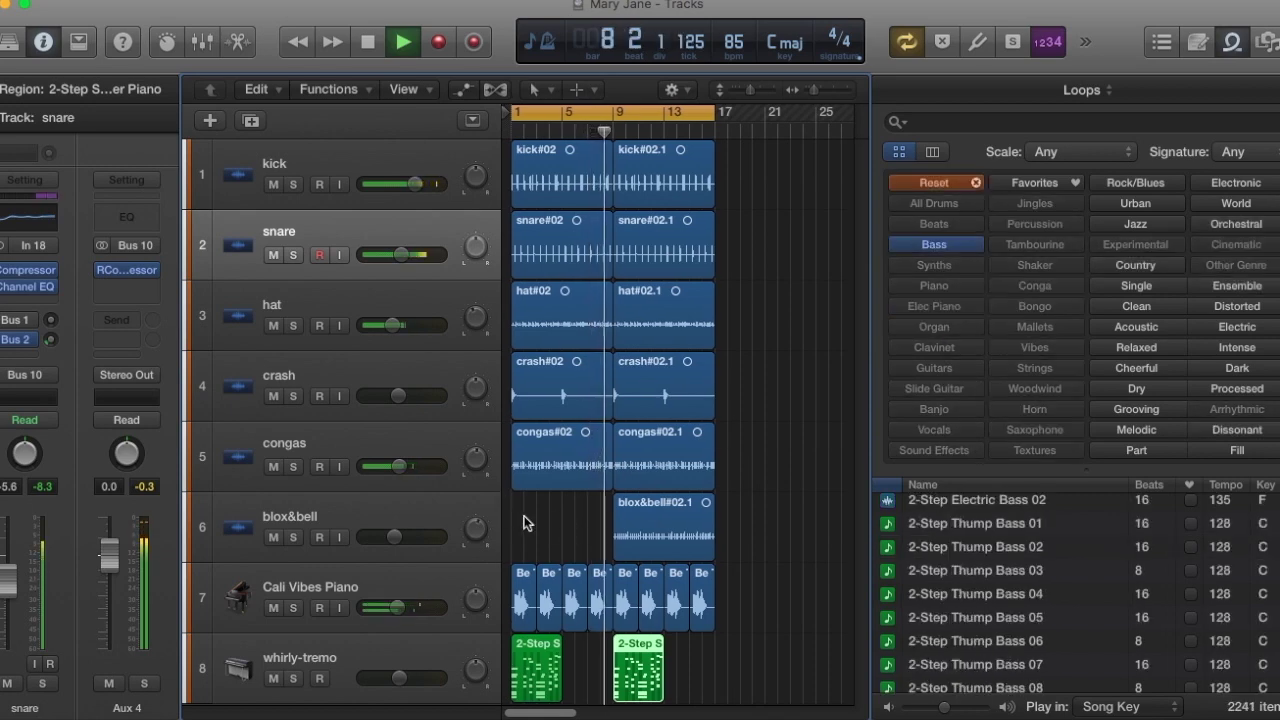
scroll(646, 452, "down", 5)
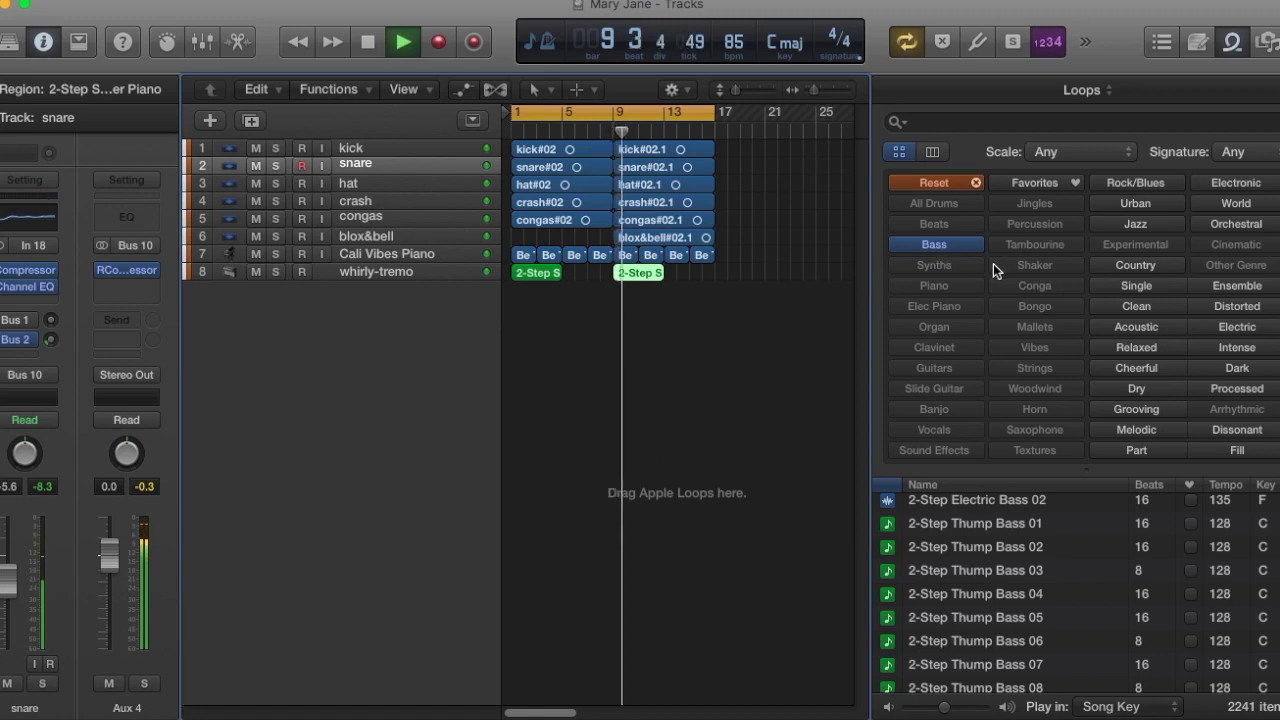
- Stop the song and audition the Bread and Butter Bass 13 and 15 loops
scroll(1028, 593, "down", 15)
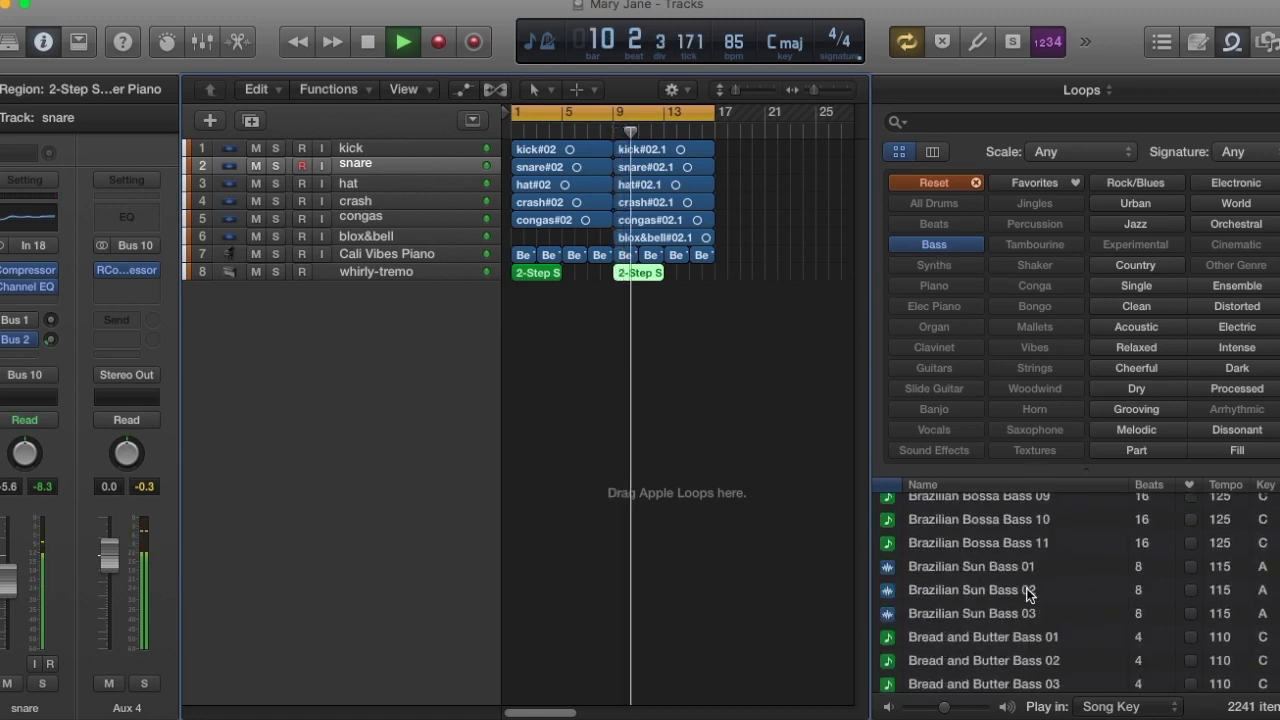
scroll(1028, 593, "down", 5)
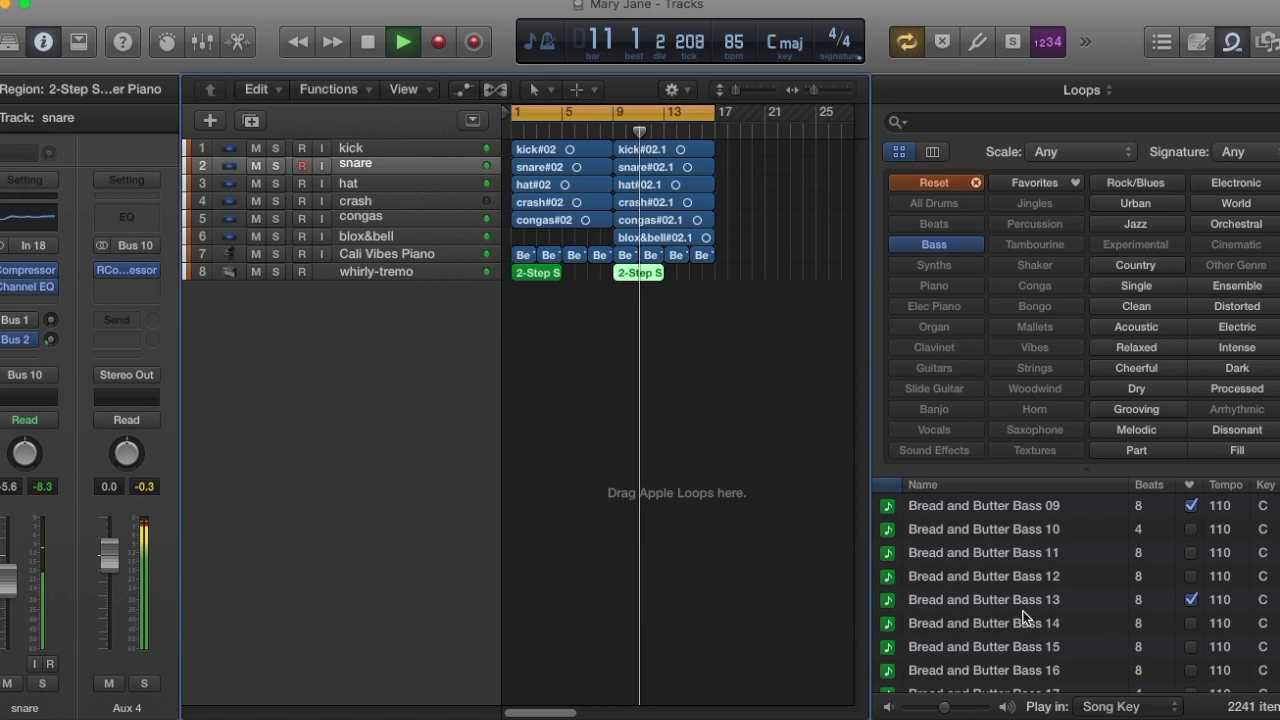
key("space")
left_click(1018, 599)
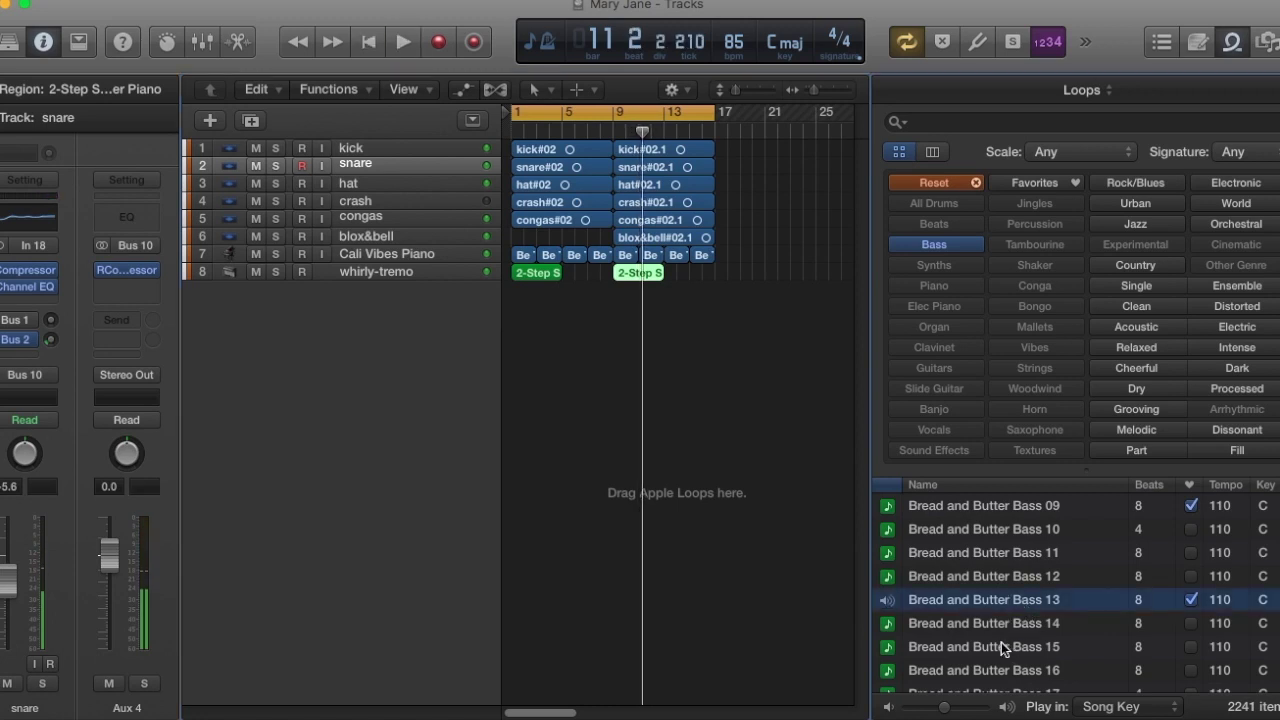
scroll(988, 590, "down", 2)
left_click(992, 603)
scroll(993, 602, "down", 5)
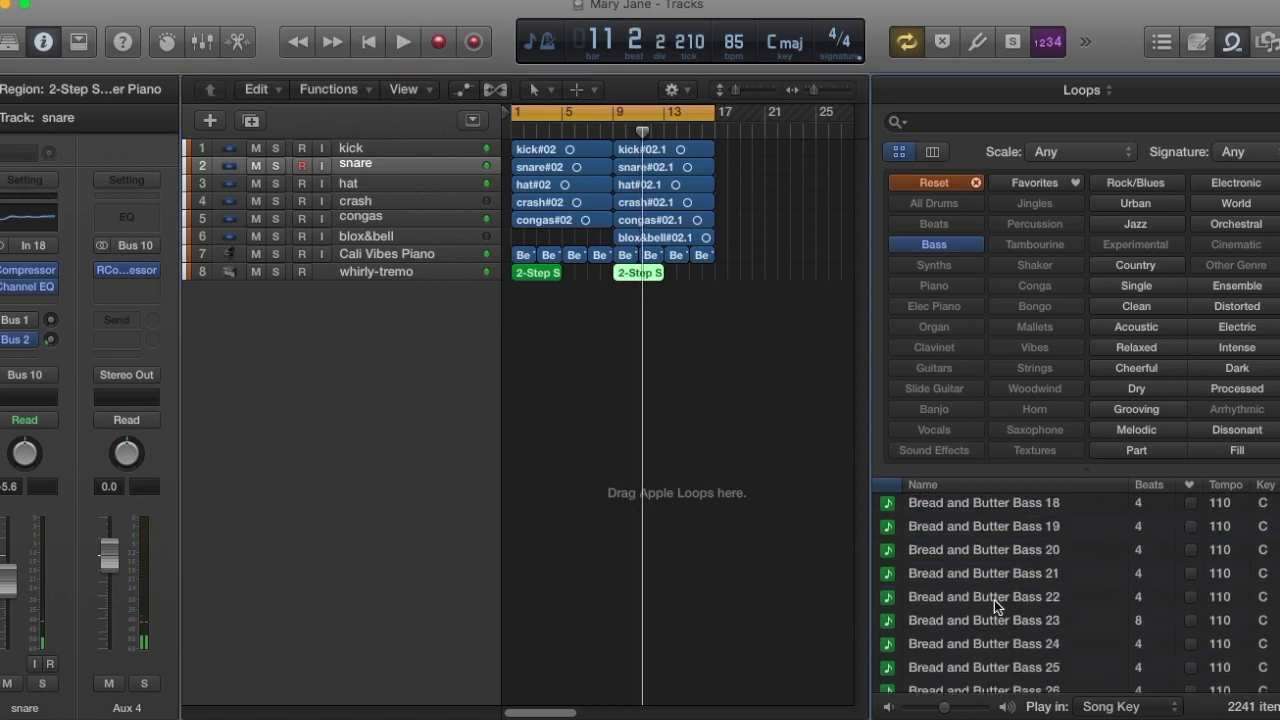
scroll(994, 603, "up", 3)
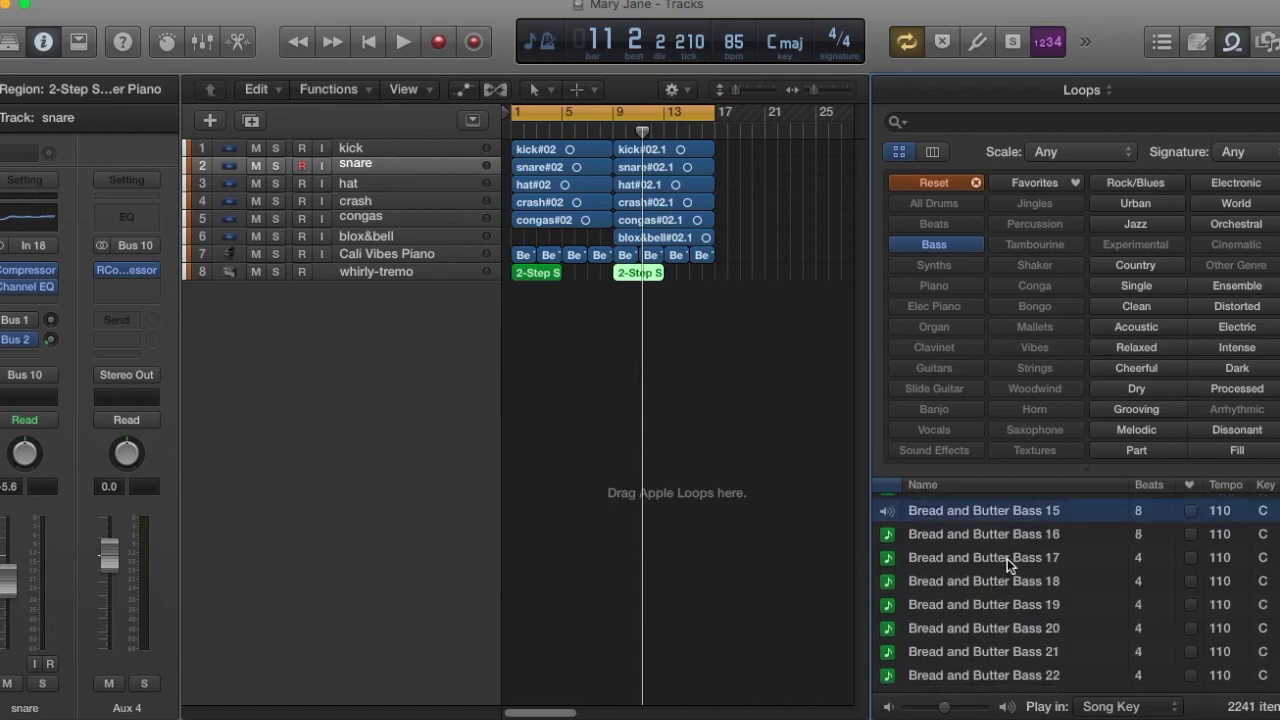
- Play the song from bar 1 and audition Bread and Butter Bass 15, 19 and 33 for a fitting bass line
key("space")
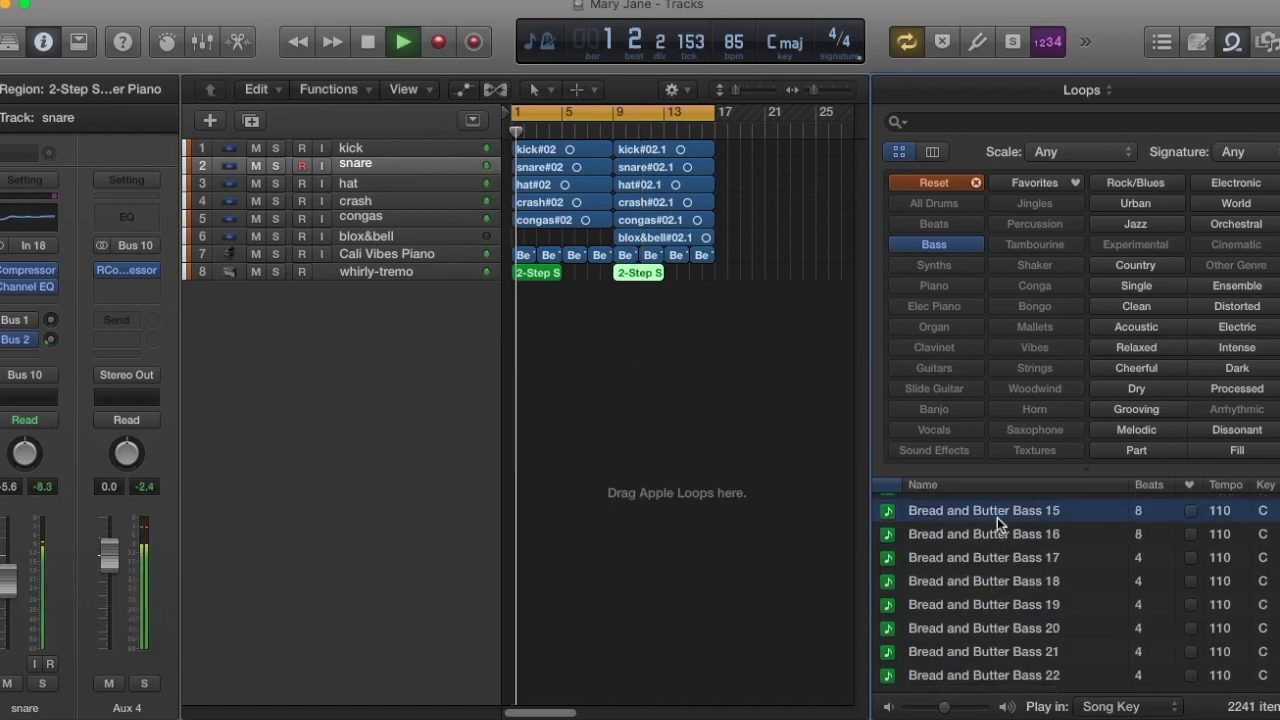
left_click(999, 511)
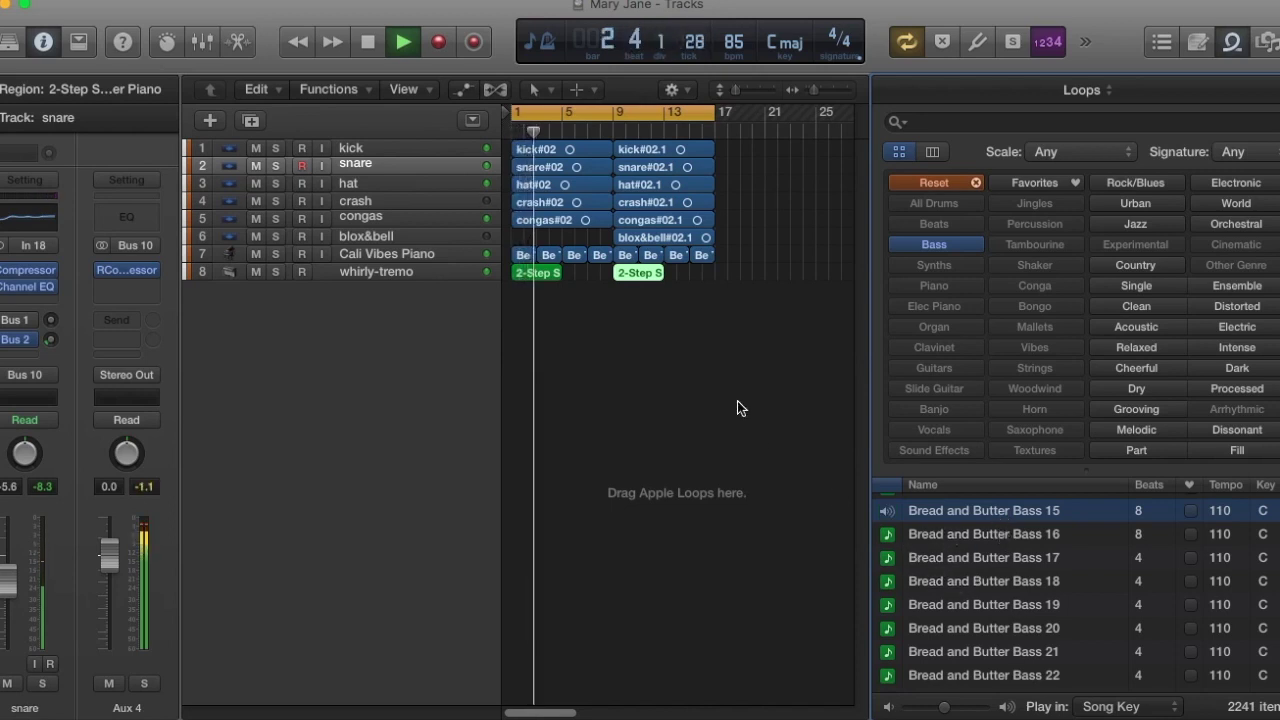
left_click(970, 603)
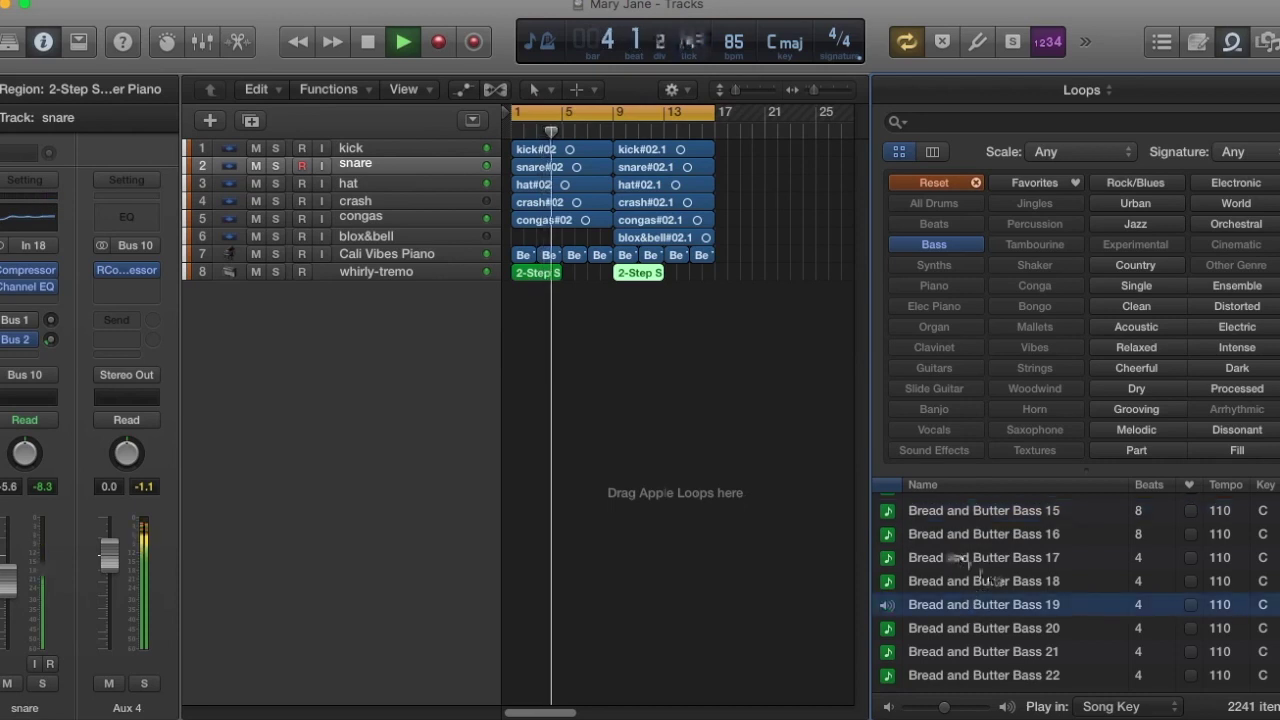
scroll(960, 575, "down", 2)
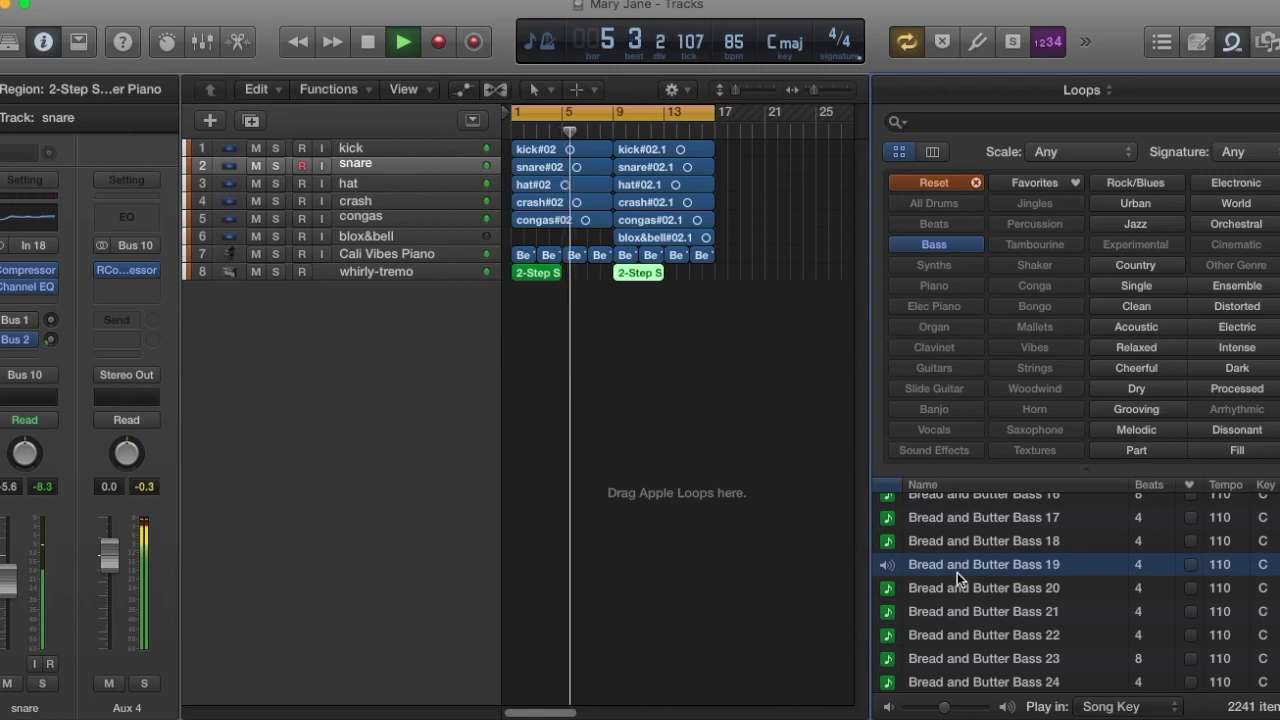
scroll(957, 572, "down", 6)
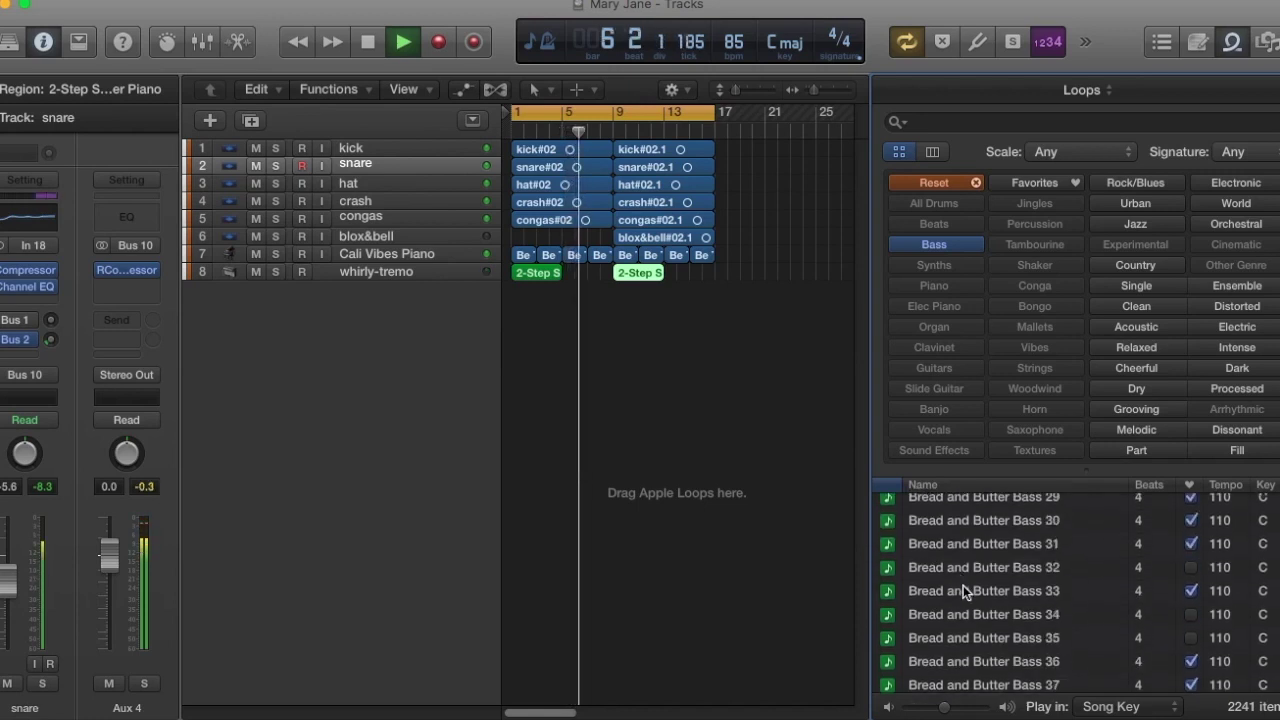
left_click(957, 590)
scroll(957, 590, "down", 4)
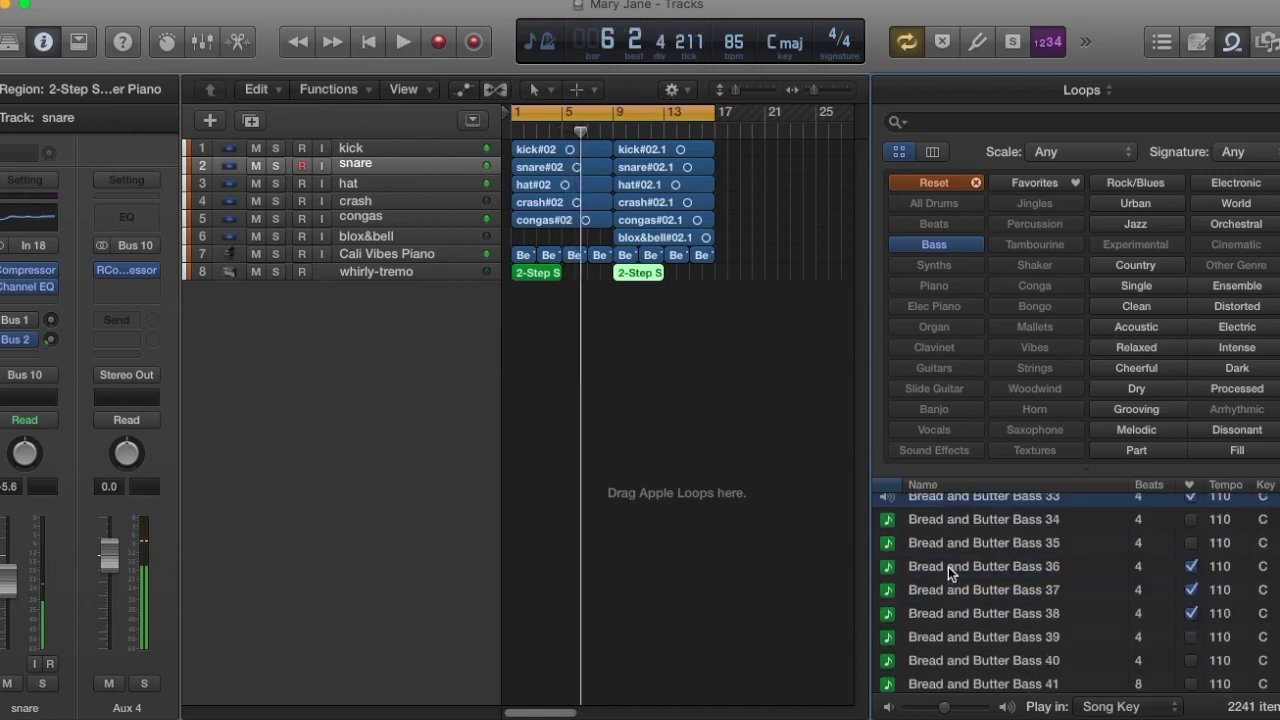
- Audition further Bread and Butter Bass loops, including 62 and 64, and browse on to the Bright Hammer and Bright Tone loops
left_click(951, 610)
scroll(945, 590, "down", 4)
left_click(950, 590)
scroll(945, 573, "down", 8)
scroll(945, 573, "down", 10)
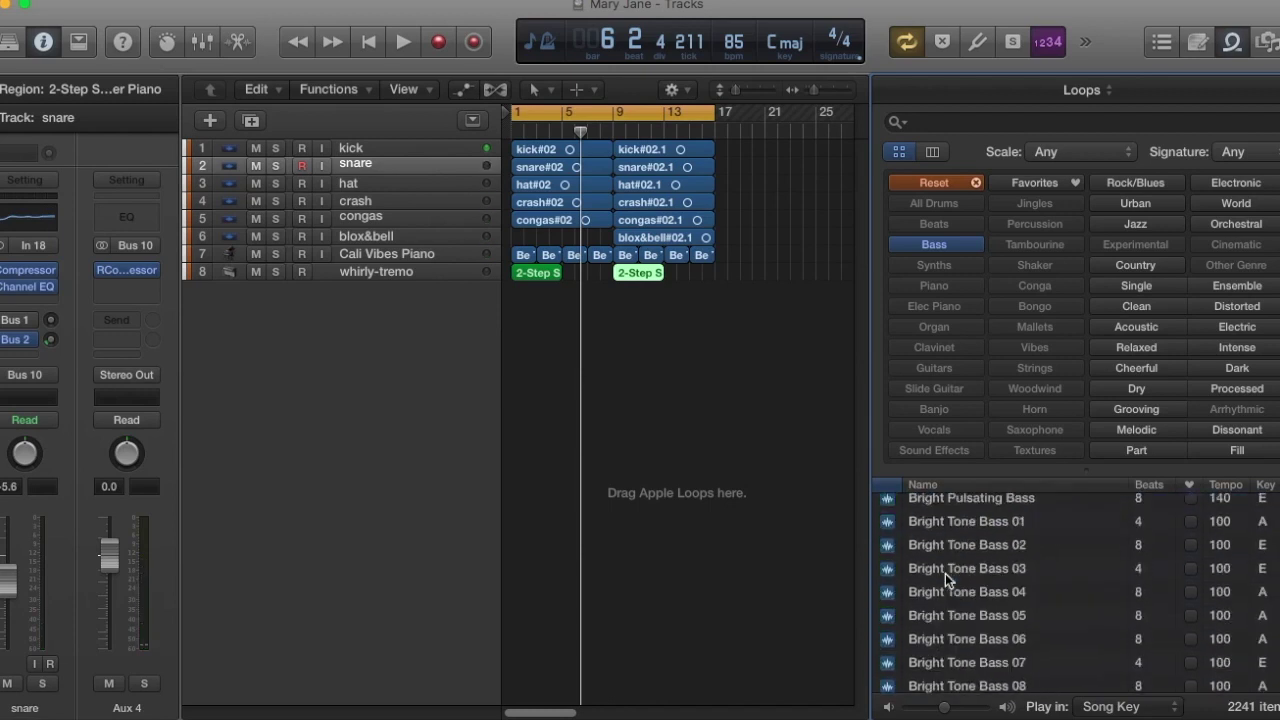
scroll(945, 573, "up", 10)
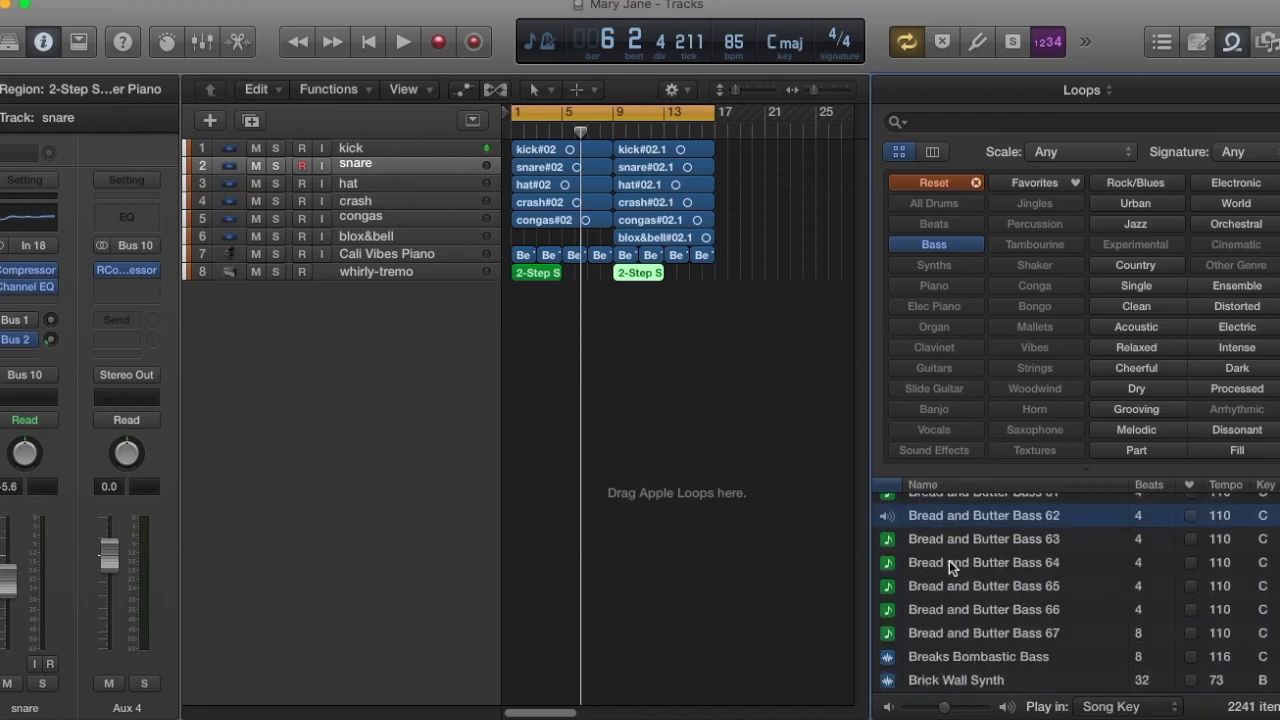
left_click(949, 562)
scroll(944, 561, "down", 2)
scroll(943, 561, "down", 3)
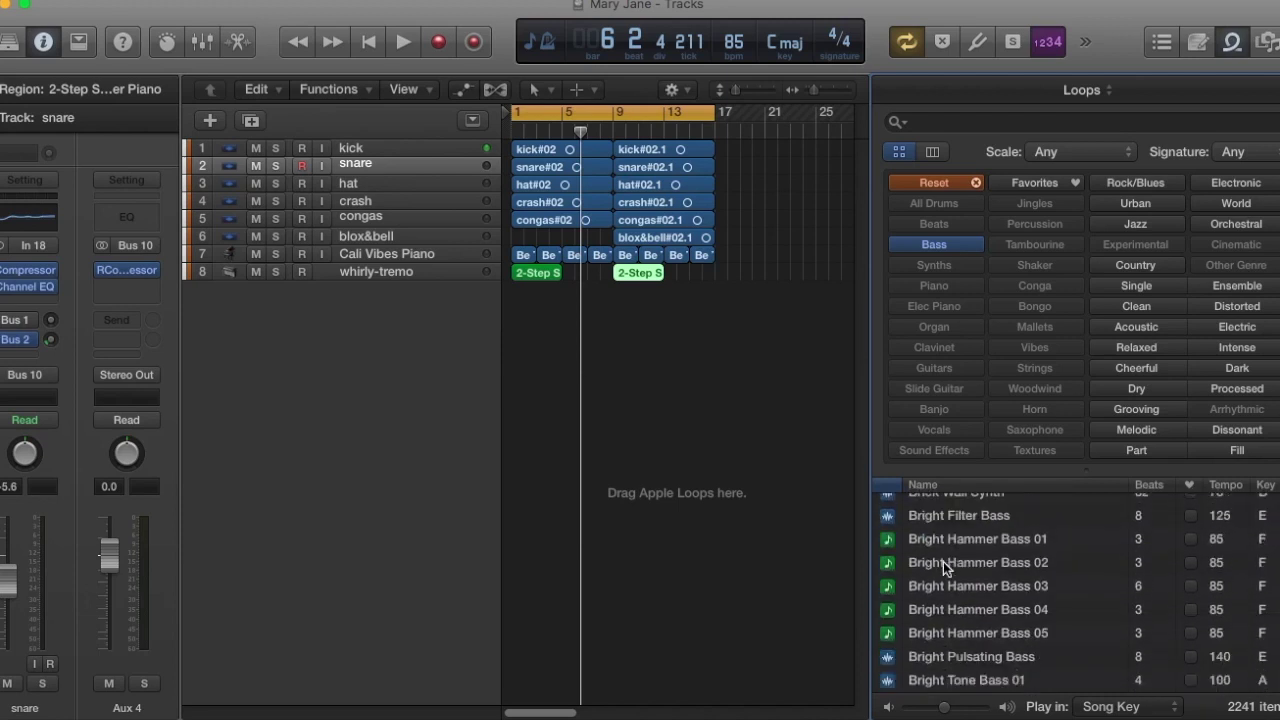
- Audition Bright Tone Bass 01 and place it at bar 1 on a new track below whirly-tremo
left_click(951, 626)
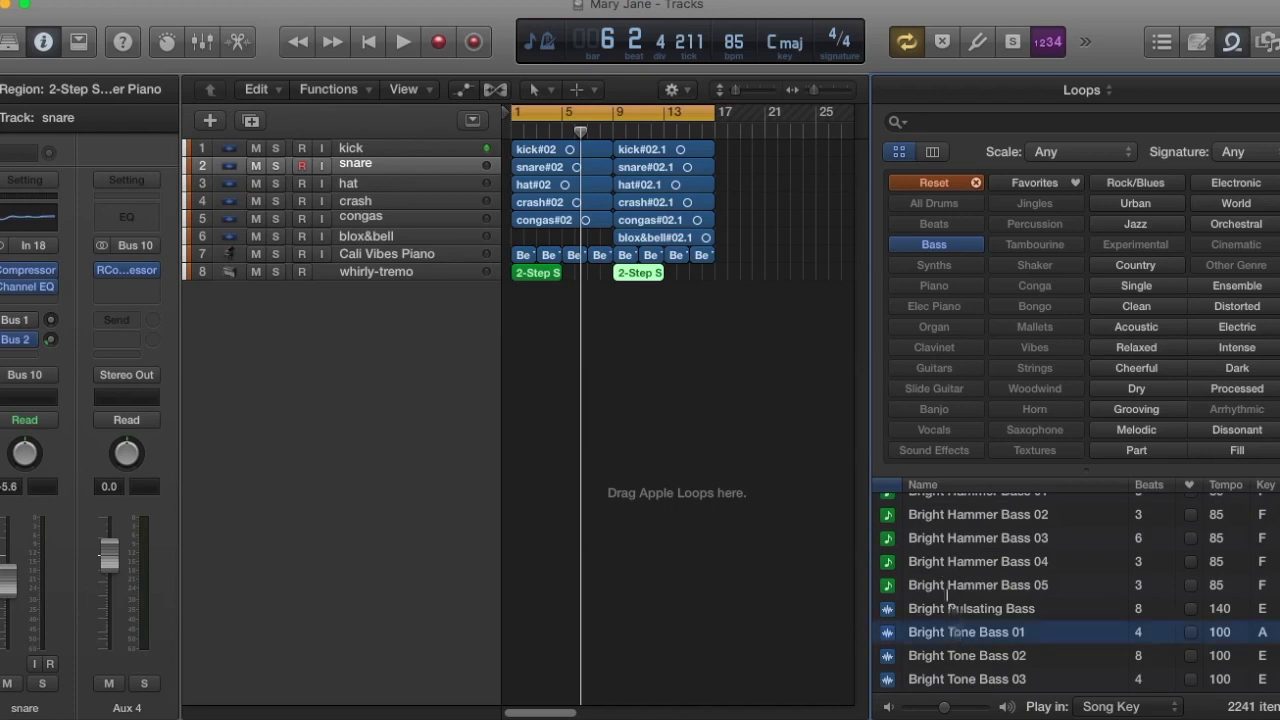
scroll(945, 573, "down", 2)
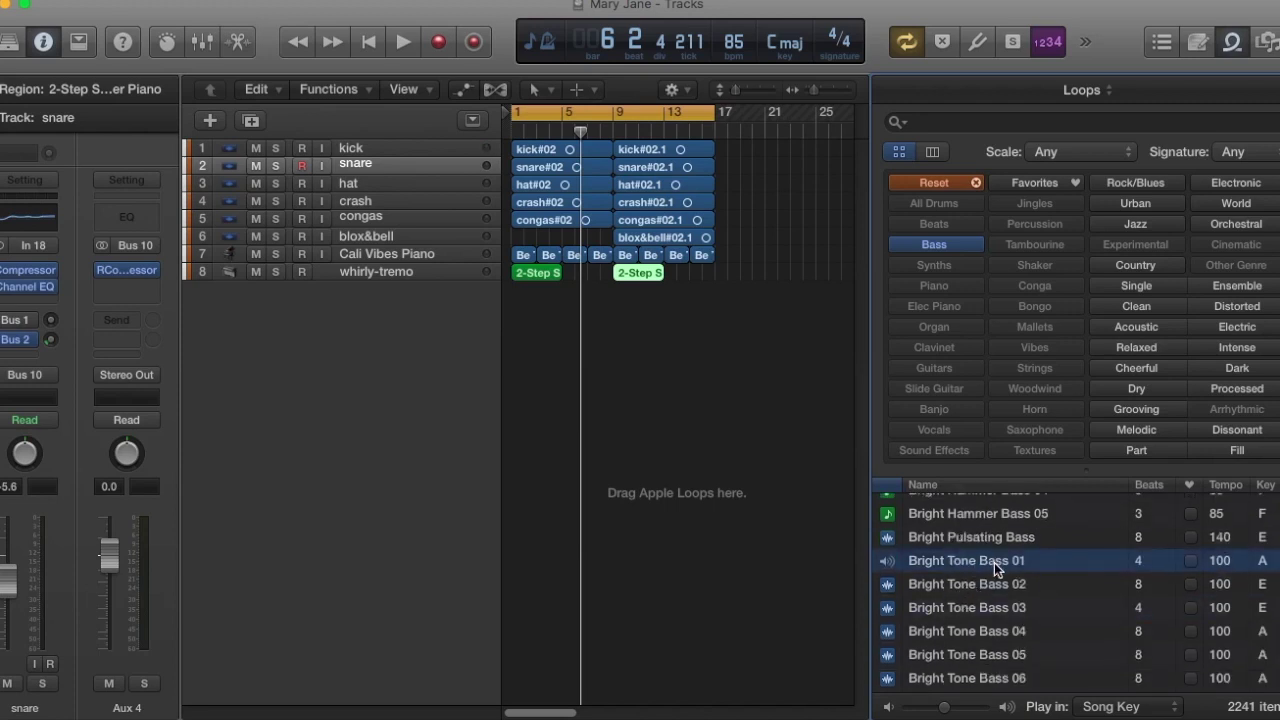
left_click_drag(993, 562, 522, 380)
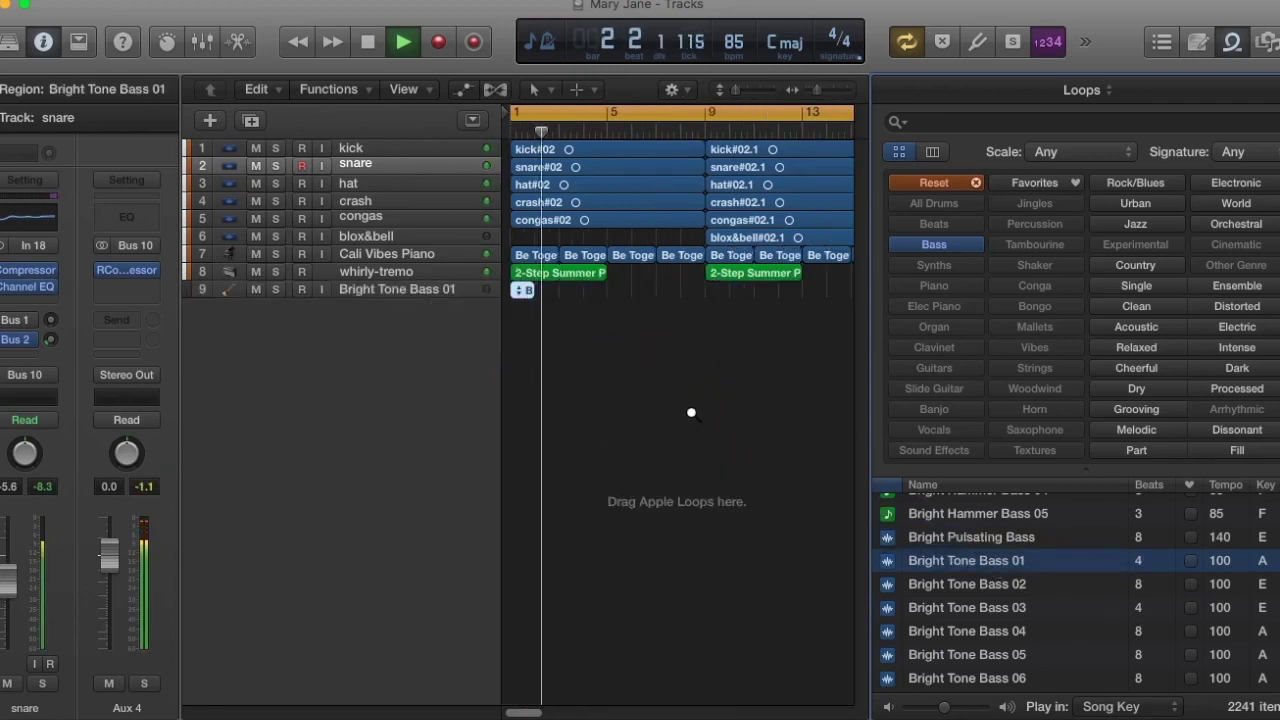
- Copy the Bright Tone Bass 01 region to bars 5 and 6 on its track
scroll(691, 412, "up", 1)
left_click(526, 346)
left_click_drag(528, 350, 645, 343)
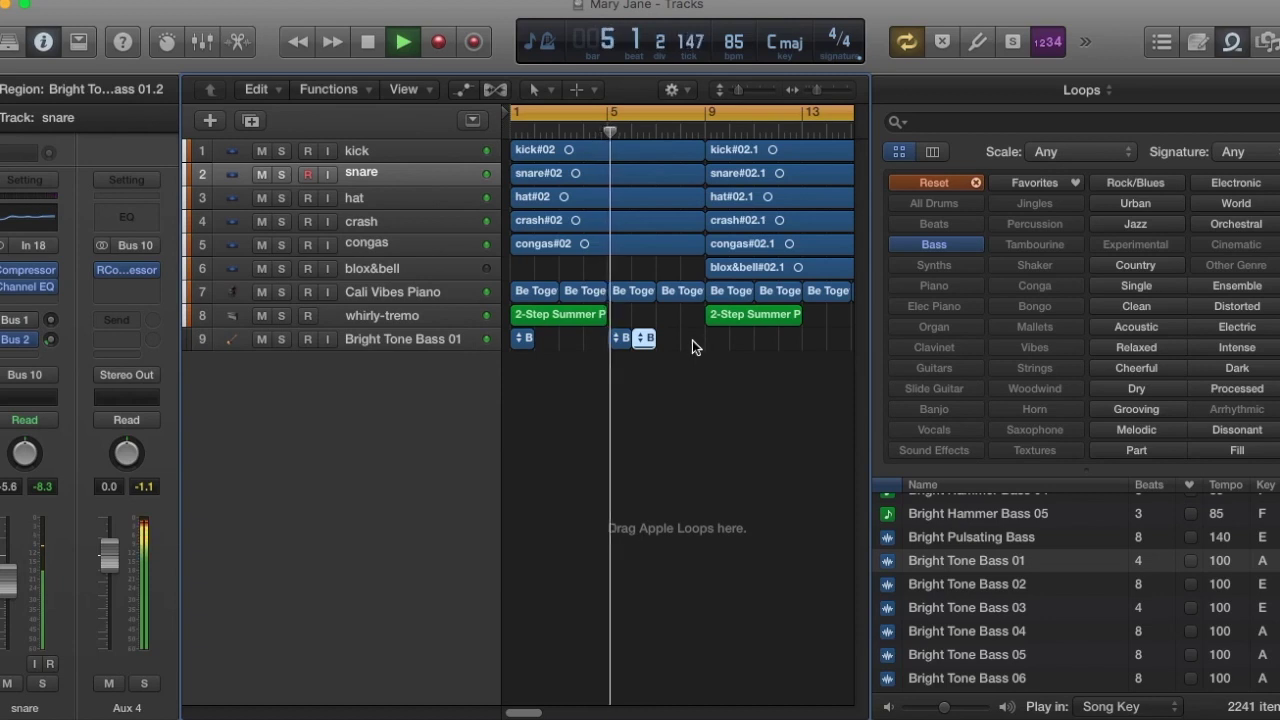
- Delete all regions on the Bright Tone Bass 01 track
left_click_drag(685, 335, 519, 339)
key("Delete")
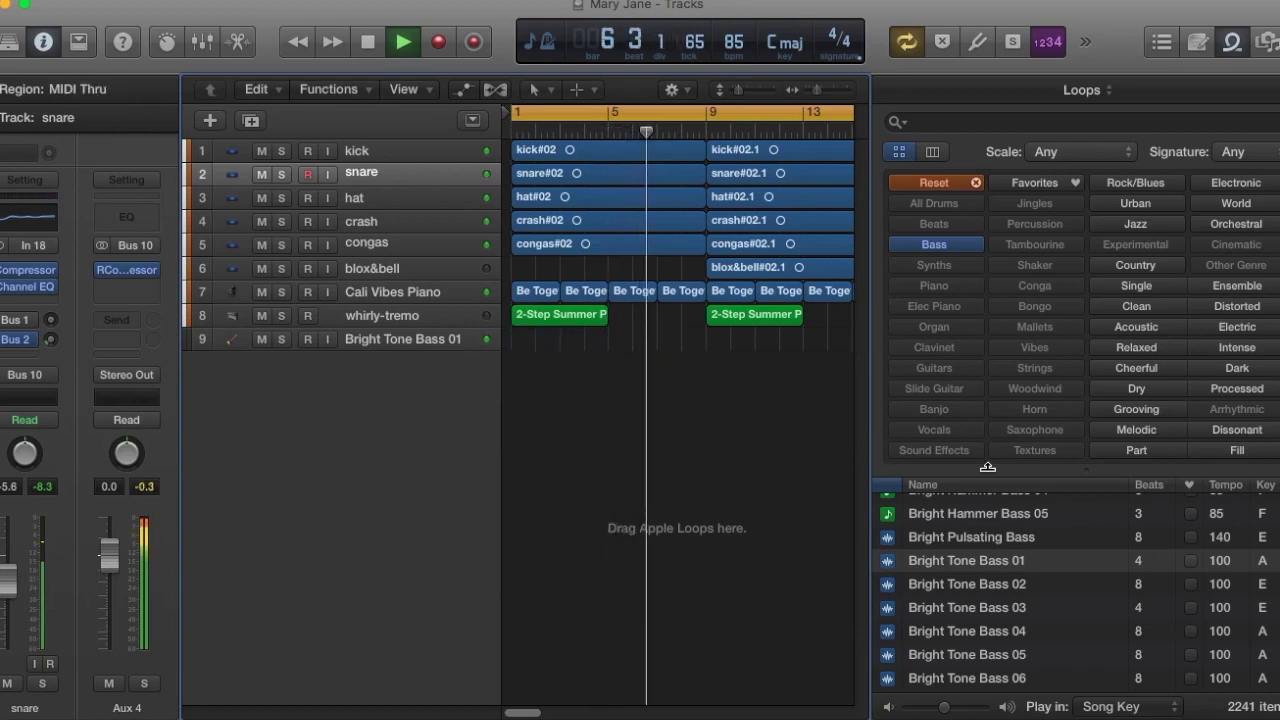
- Audition the Bright Tone Bass 05 and 07 loops
left_click(1005, 652)
scroll(1009, 639, "down", 1)
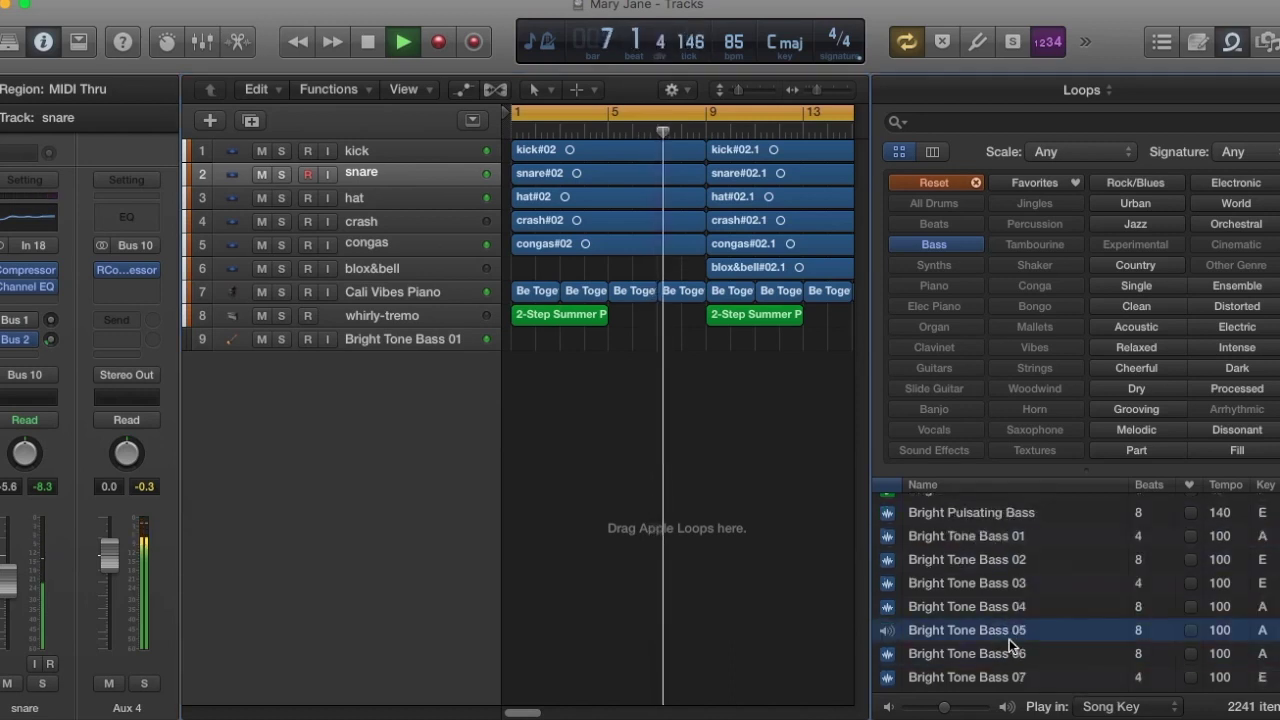
scroll(985, 583, "down", 1)
left_click(993, 656)
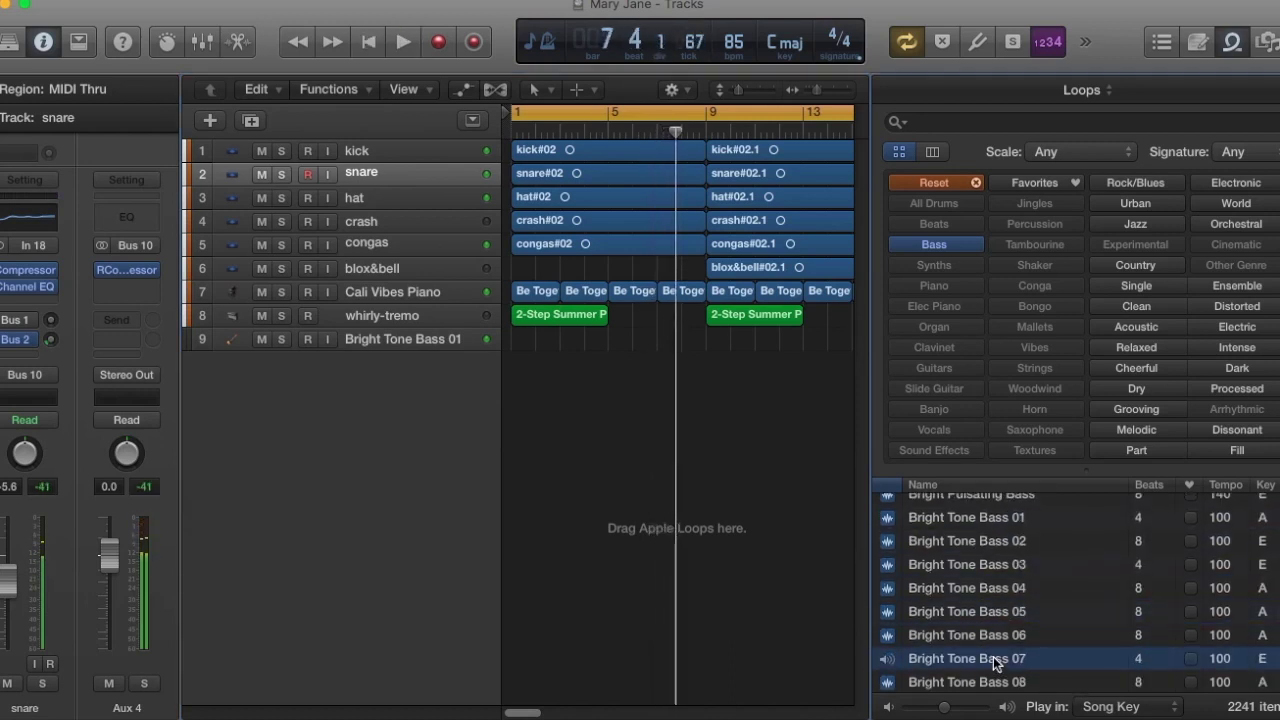
- Audition British Invasion Bass loops, including 03 and 16, and continue down the bass list to the Classic loops
scroll(994, 628, "down", 5)
left_click(989, 609)
scroll(989, 609, "down", 1)
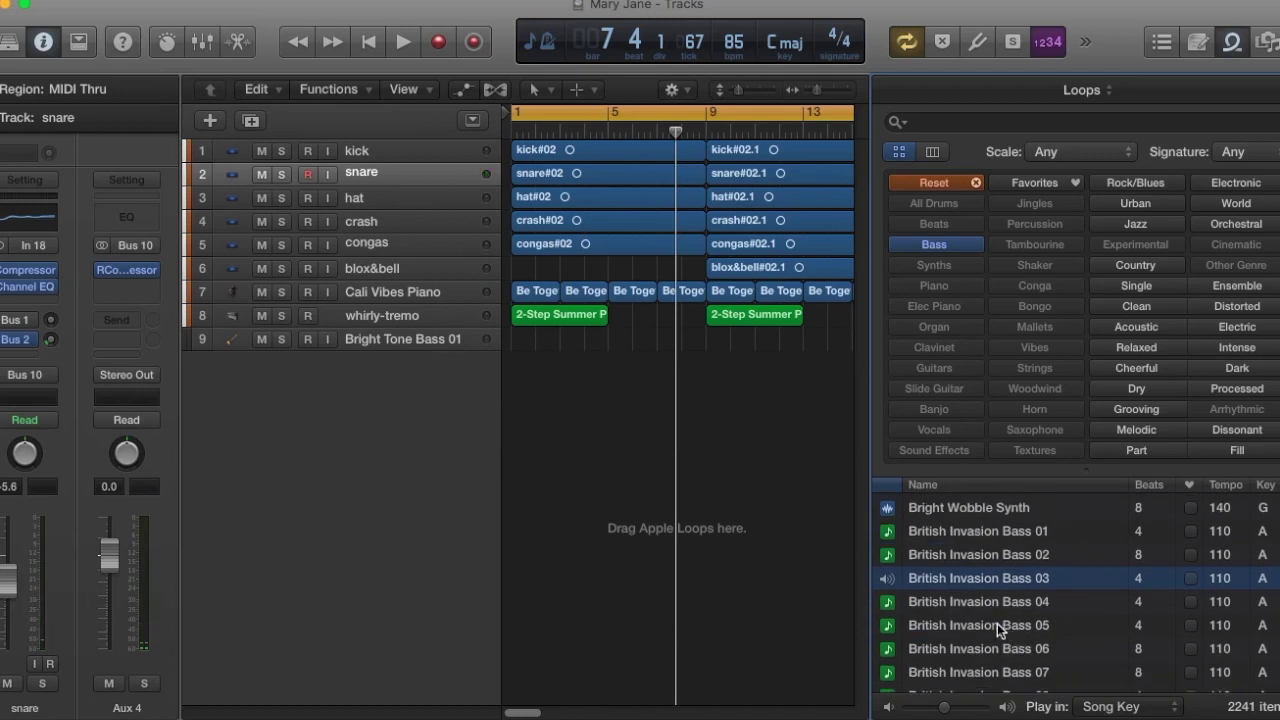
scroll(997, 623, "down", 8)
left_click(993, 636)
scroll(991, 635, "down", 10)
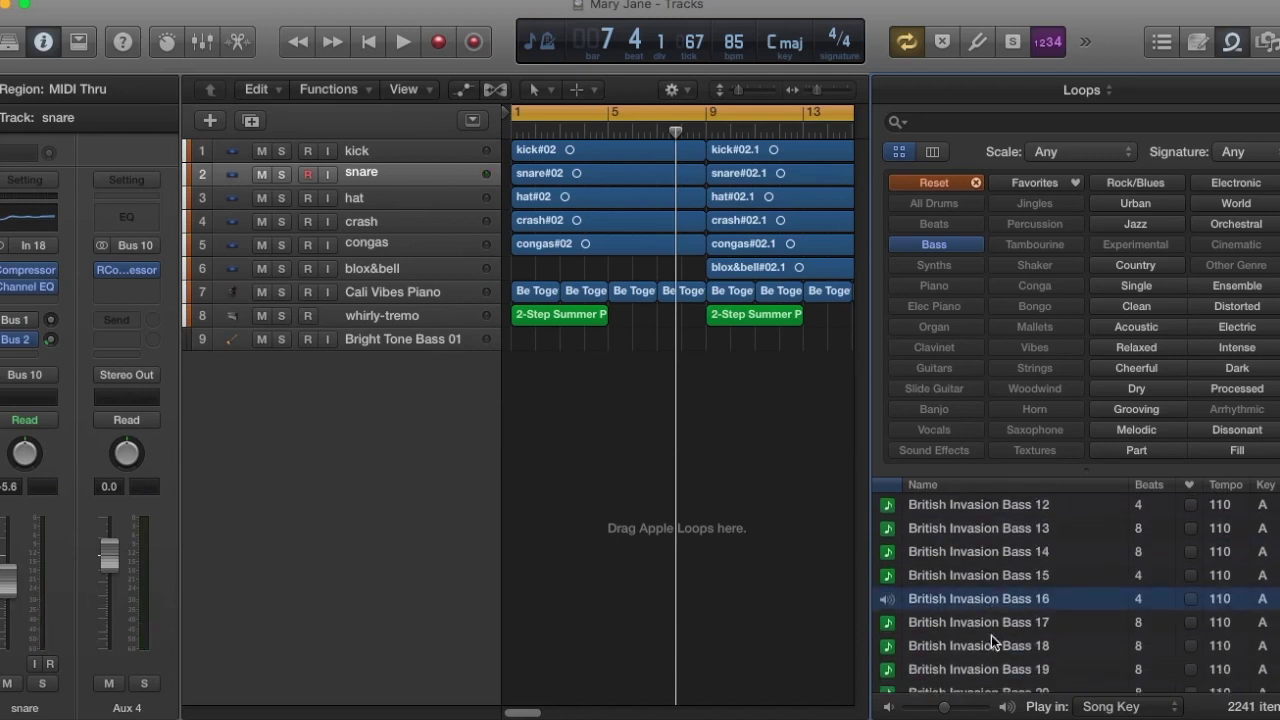
left_click(991, 631)
scroll(991, 635, "down", 5)
left_click(991, 635)
left_click(991, 617)
scroll(991, 614, "down", 20)
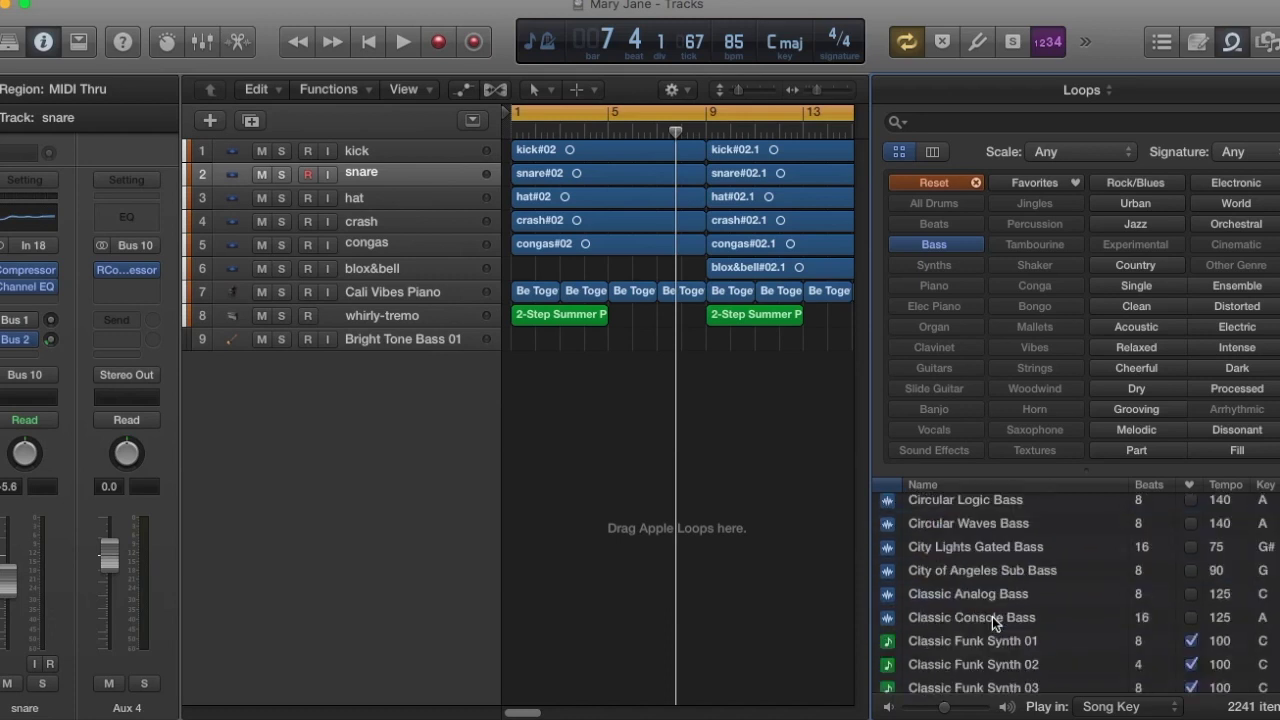
- Audition Classic Funk Synth 08, Classic Funk Synth 03 and Classic Rock Bass 09
left_click(992, 616)
scroll(991, 616, "up", 1)
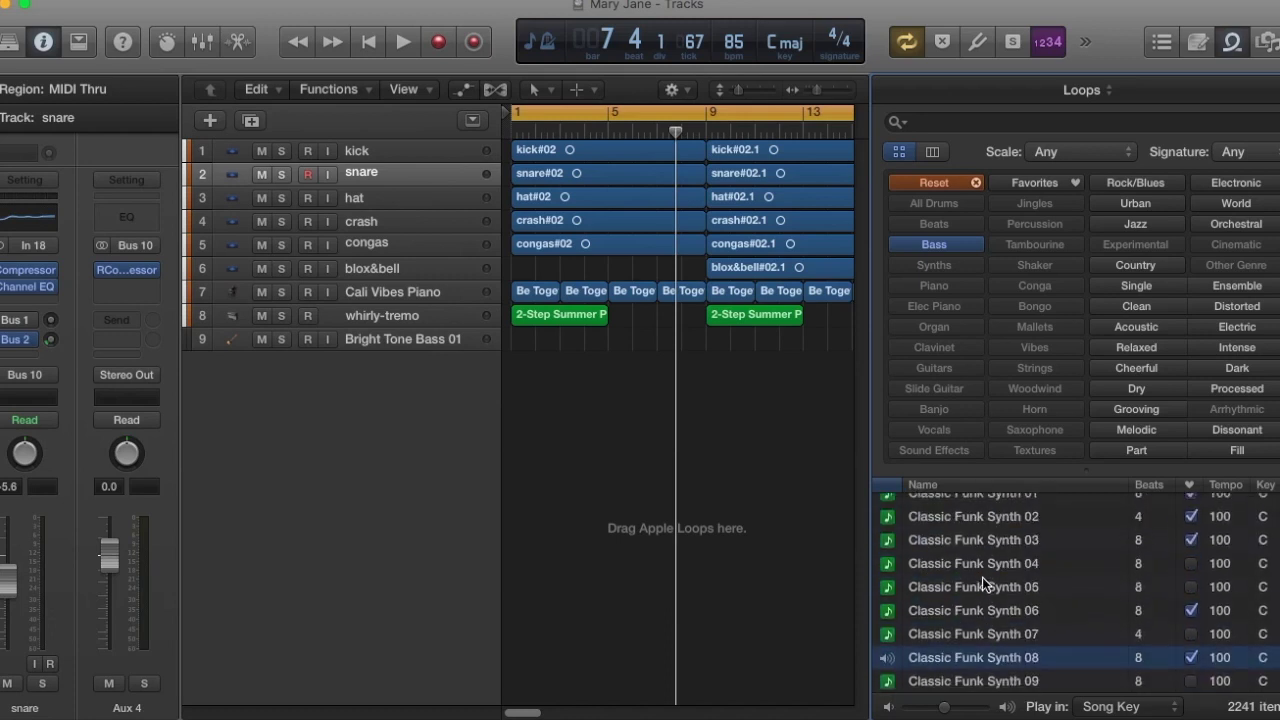
left_click(991, 542)
scroll(997, 608, "down", 6)
scroll(995, 639, "down", 5)
left_click(989, 620)
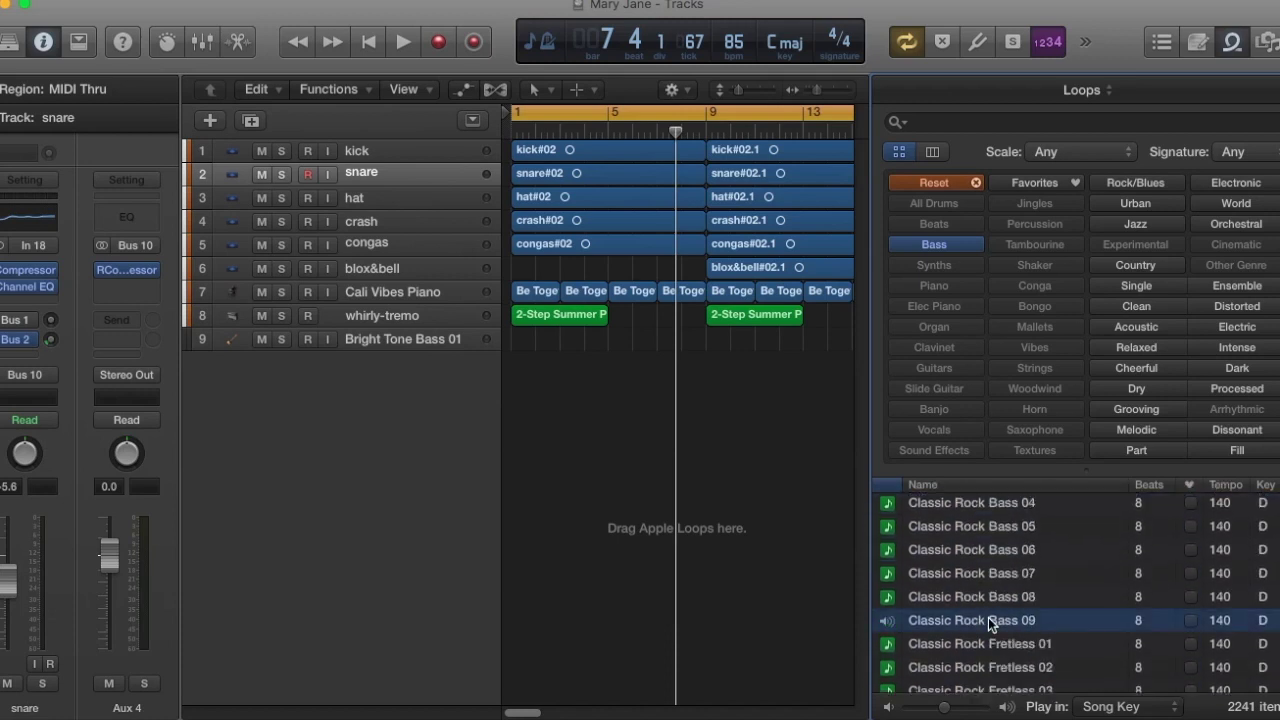
- Audition Complex Loop Bass, Cold Shoulder Sub Bass and Climbing Up Bass, and browse the bass loops through the Dark and Deep entries
scroll(1005, 617, "down", 10)
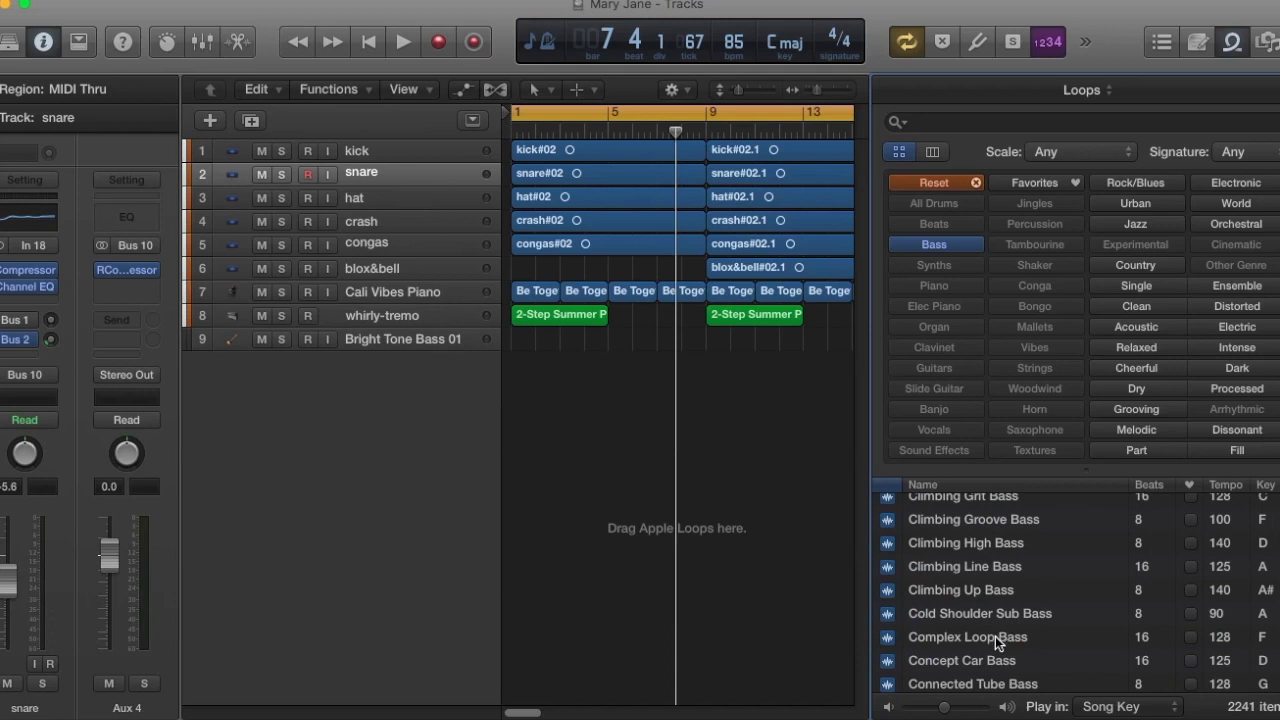
left_click(995, 636)
left_click(986, 608)
left_click(993, 600)
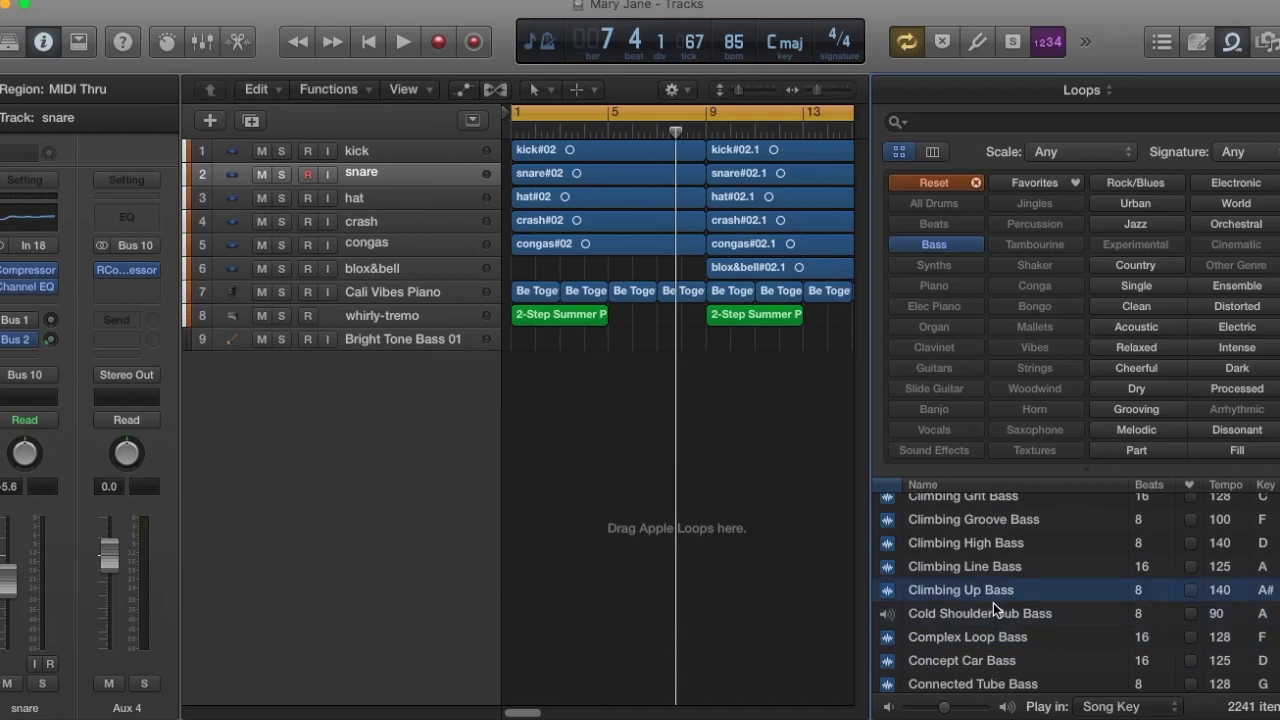
scroll(1000, 615, "down", 10)
left_click(997, 616)
scroll(997, 616, "down", 5)
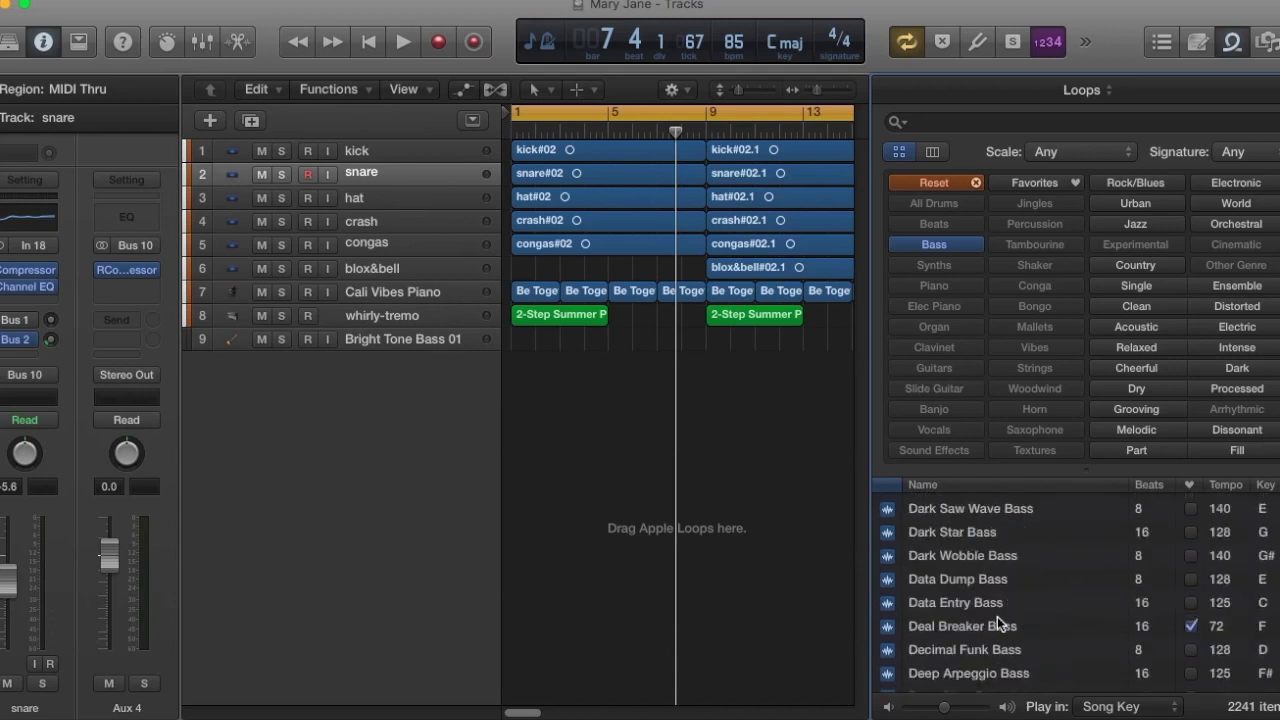
scroll(999, 615, "down", 5)
scroll(998, 622, "down", 6)
scroll(996, 622, "up", 10)
scroll(996, 621, "up", 8)
- Play the song from bar 1 and audition Cool Jazz Walking Bass 11 over it
key("space")
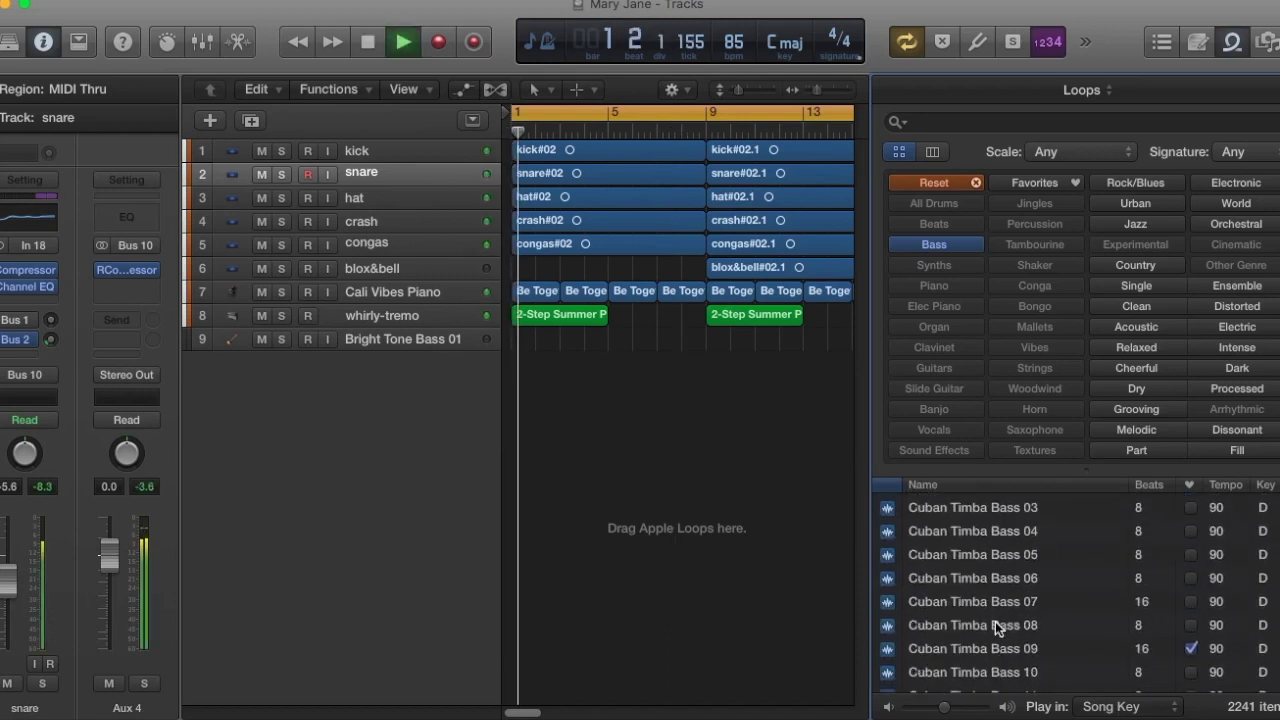
scroll(994, 621, "down", 6)
scroll(994, 621, "up", 10)
scroll(993, 621, "up", 3)
scroll(993, 621, "down", 2)
scroll(993, 621, "up", 5)
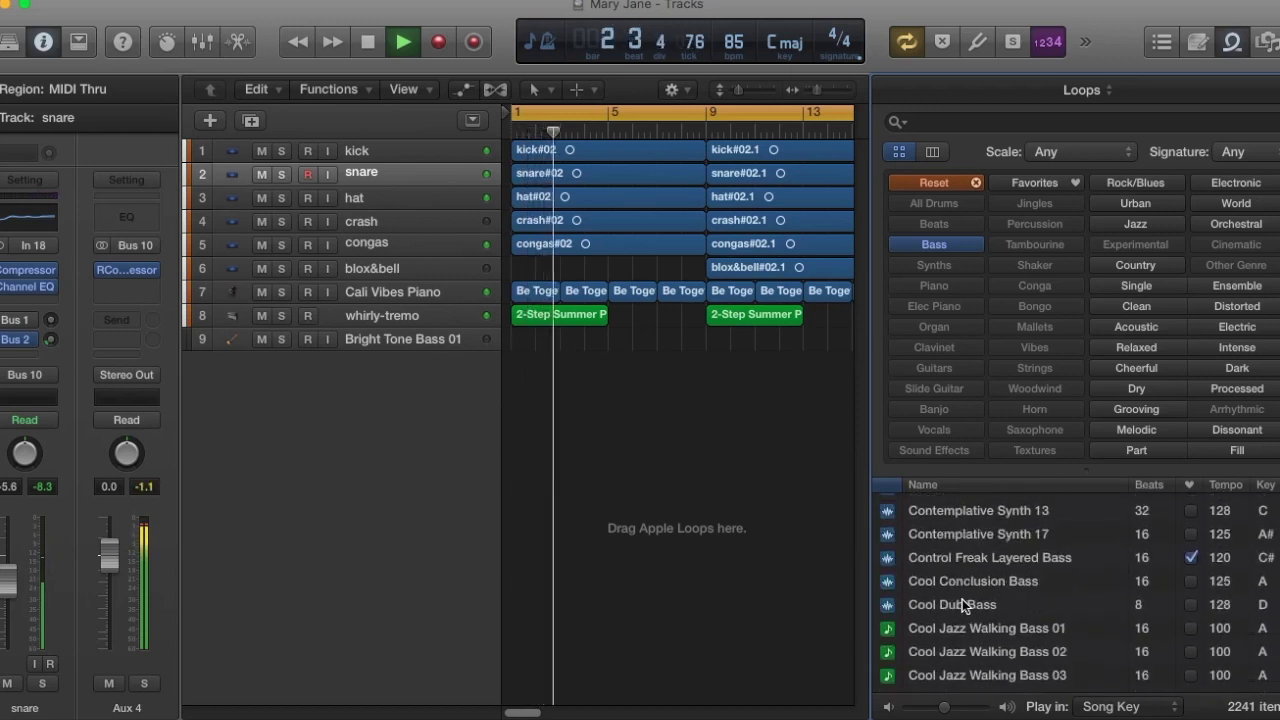
scroll(980, 614, "down", 5)
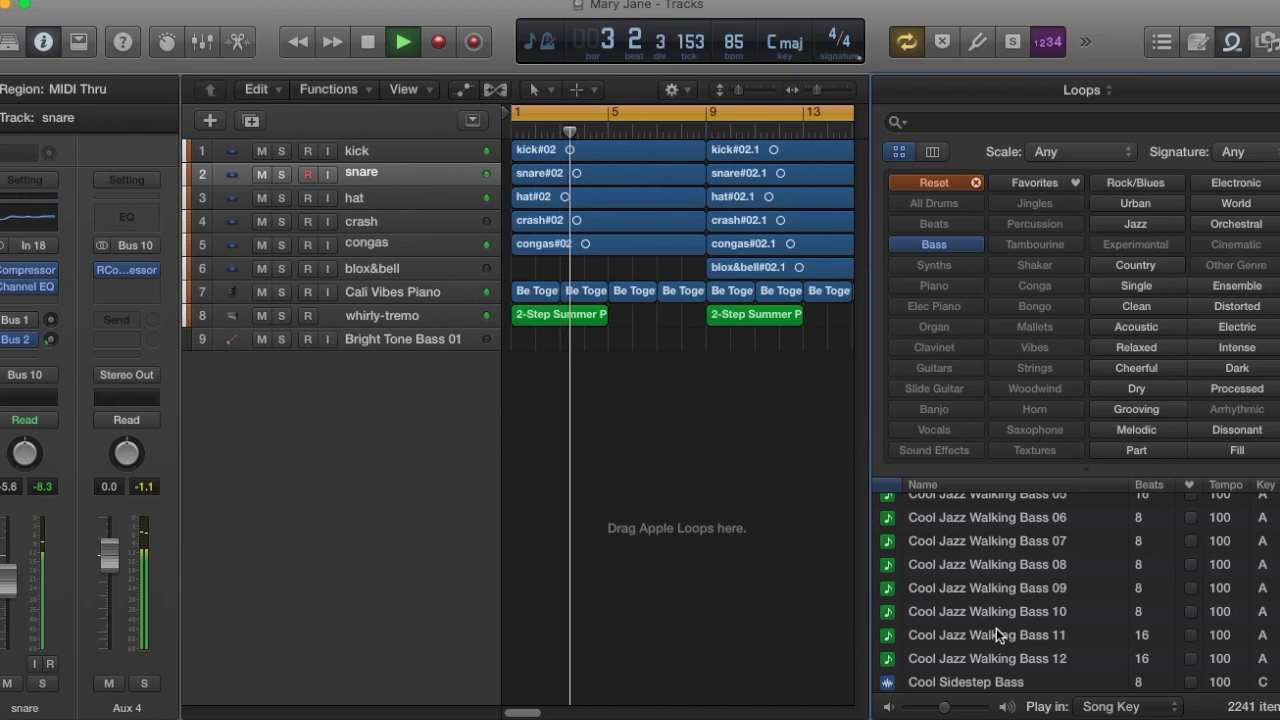
left_click(996, 628)
scroll(1007, 621, "down", 1)
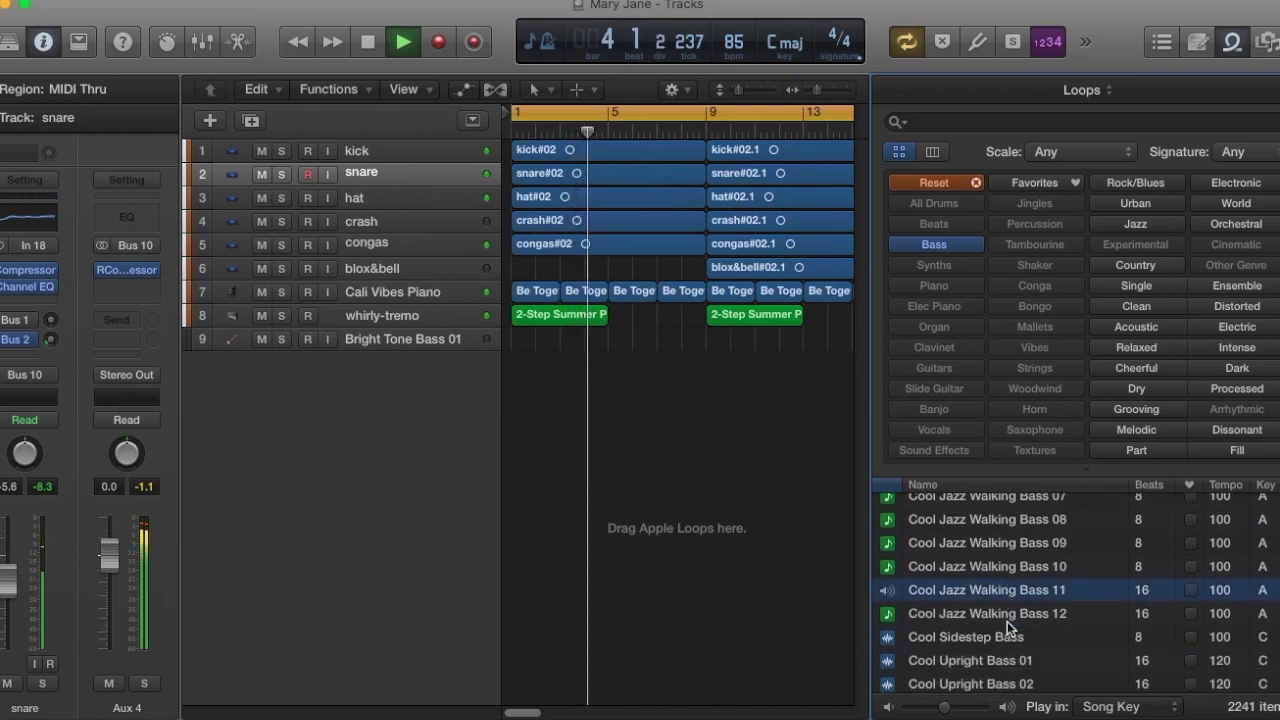
scroll(1006, 621, "up", 7)
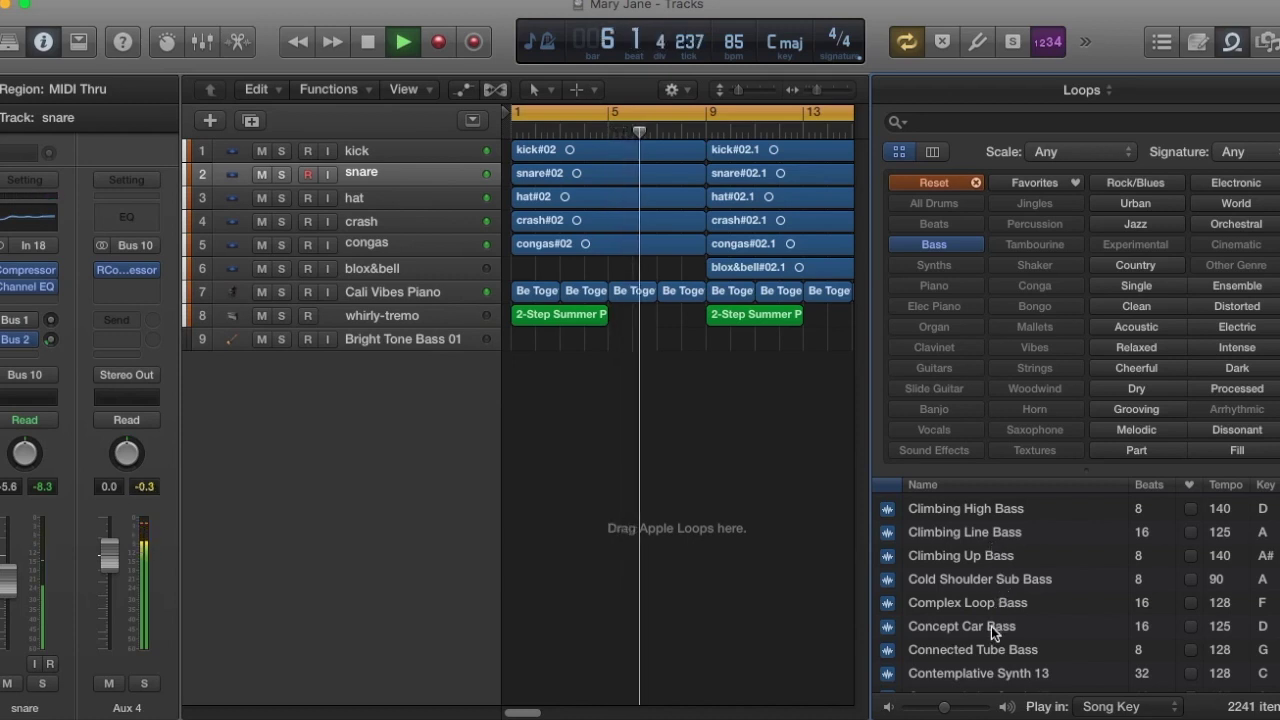
- Audition Concept Car Bass, Clicky Wobble Bass and Classic Rock Fretless 07 against the playing song, and stop playback
scroll(995, 612, "up", 2)
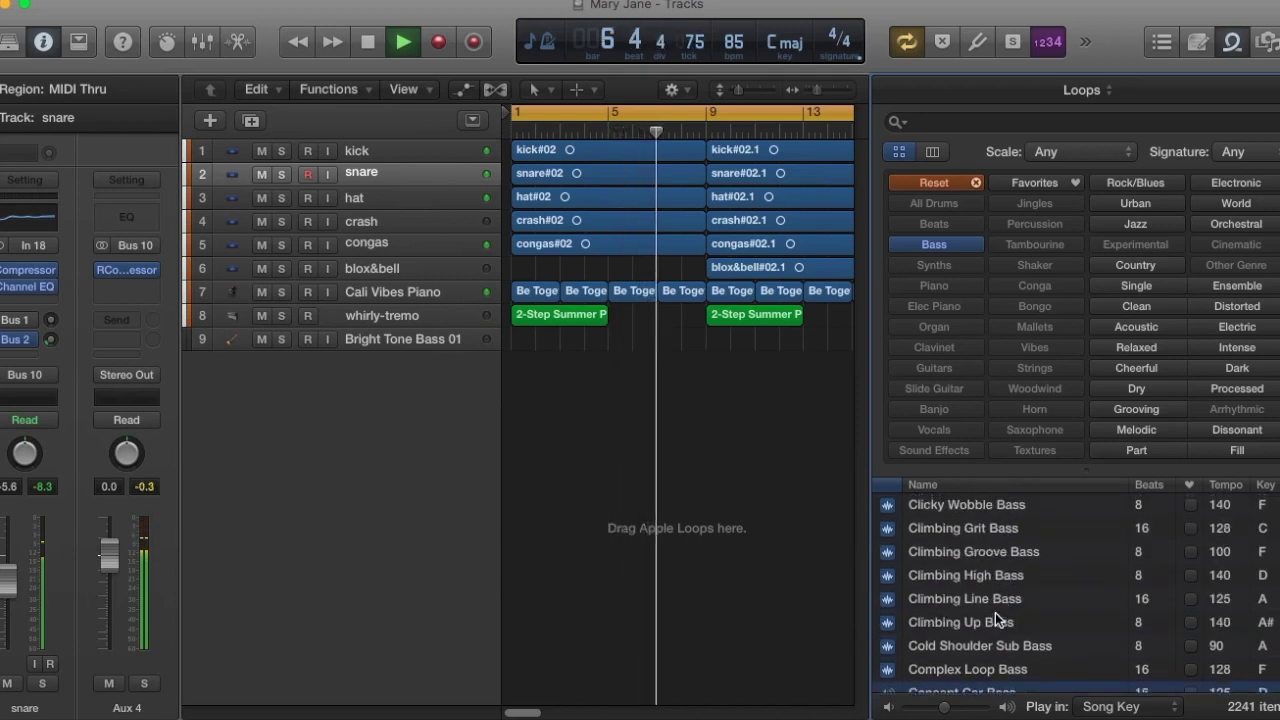
scroll(995, 612, "up", 2)
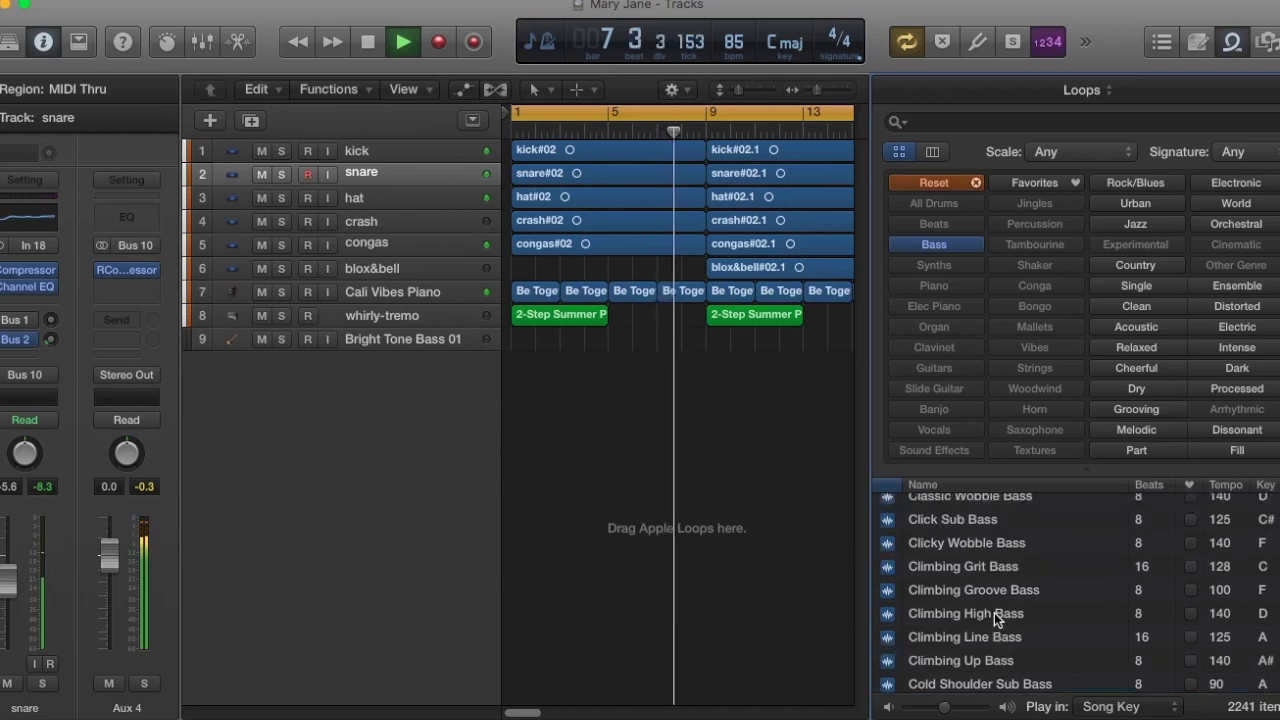
left_click(987, 543)
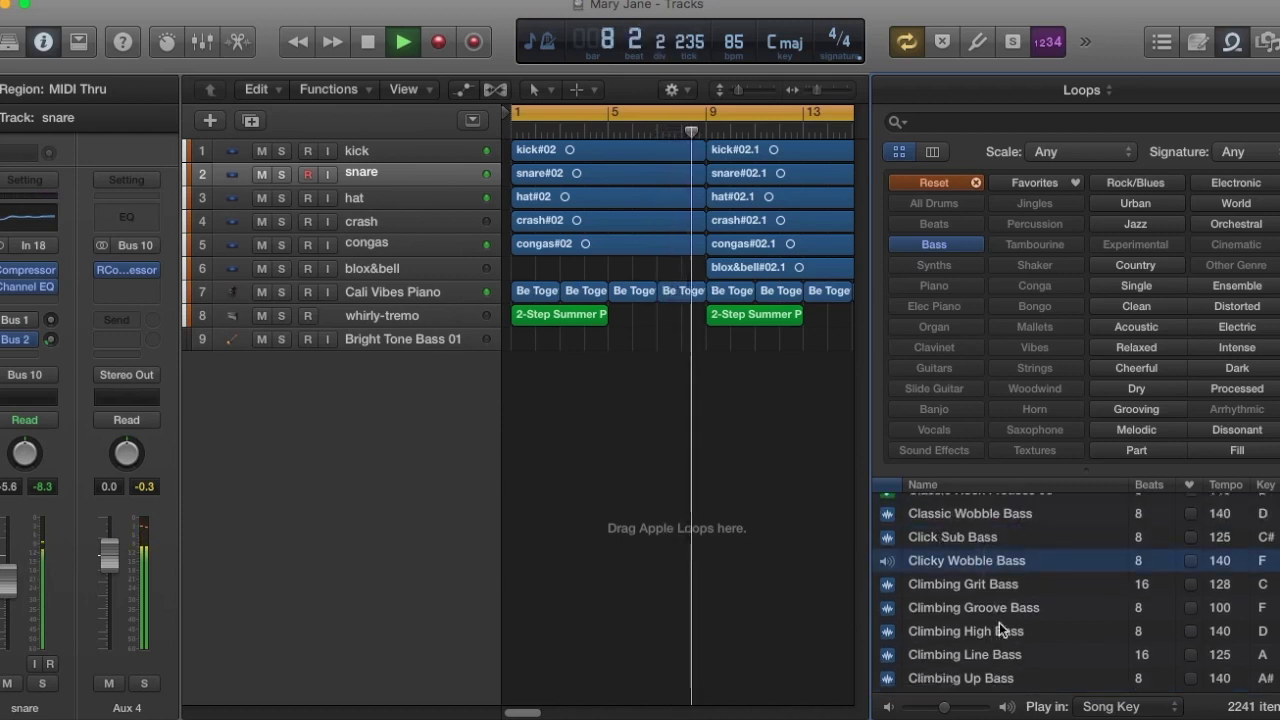
scroll(999, 622, "up", 2)
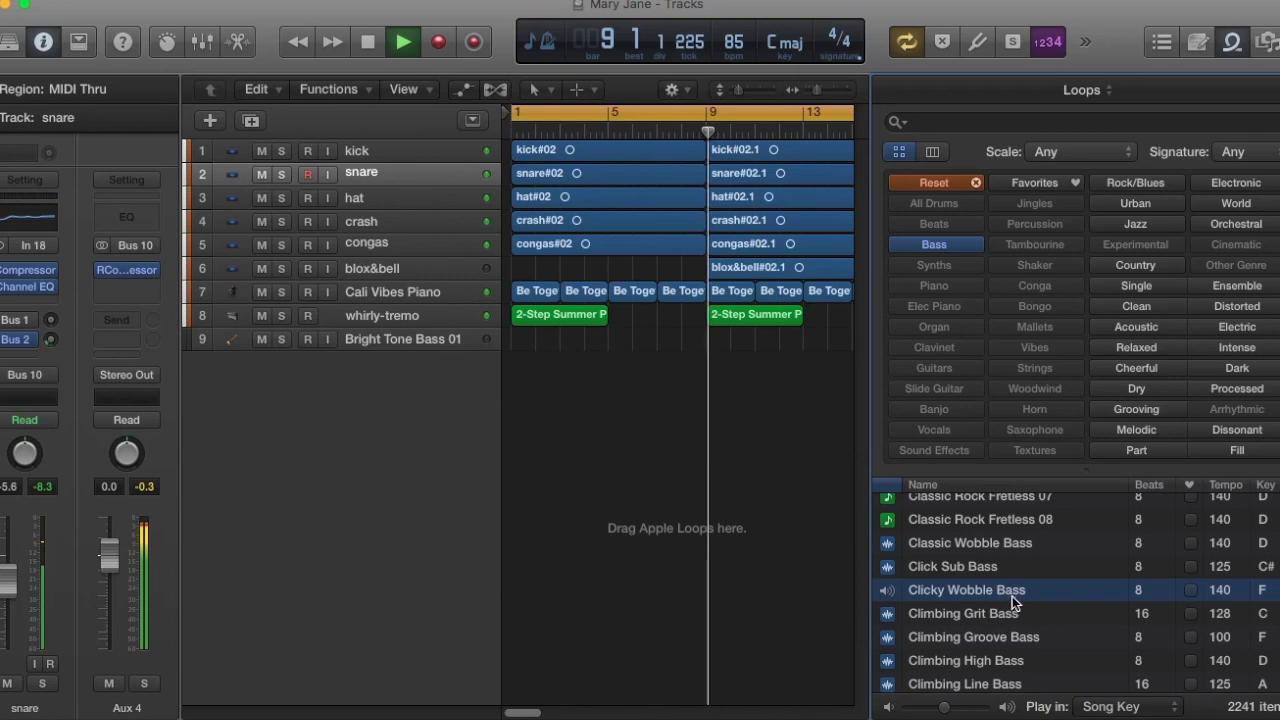
scroll(990, 602, "up", 2)
left_click(971, 553)
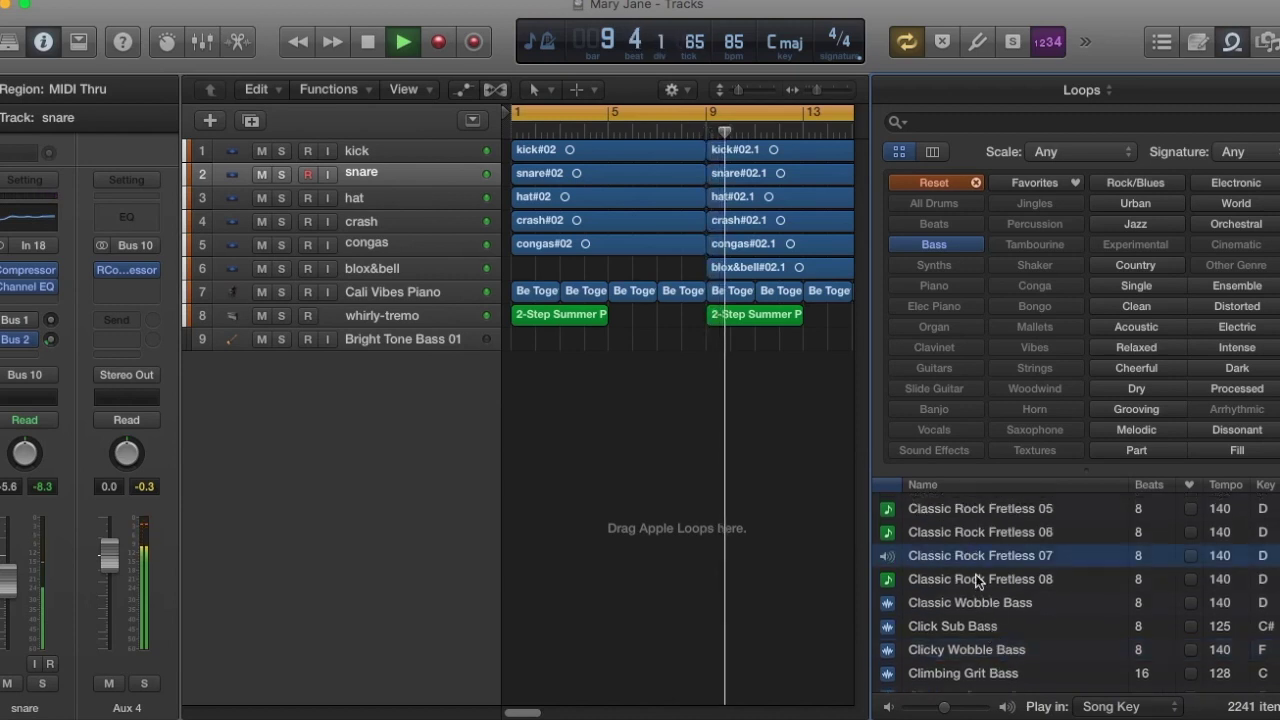
scroll(986, 622, "up", 6)
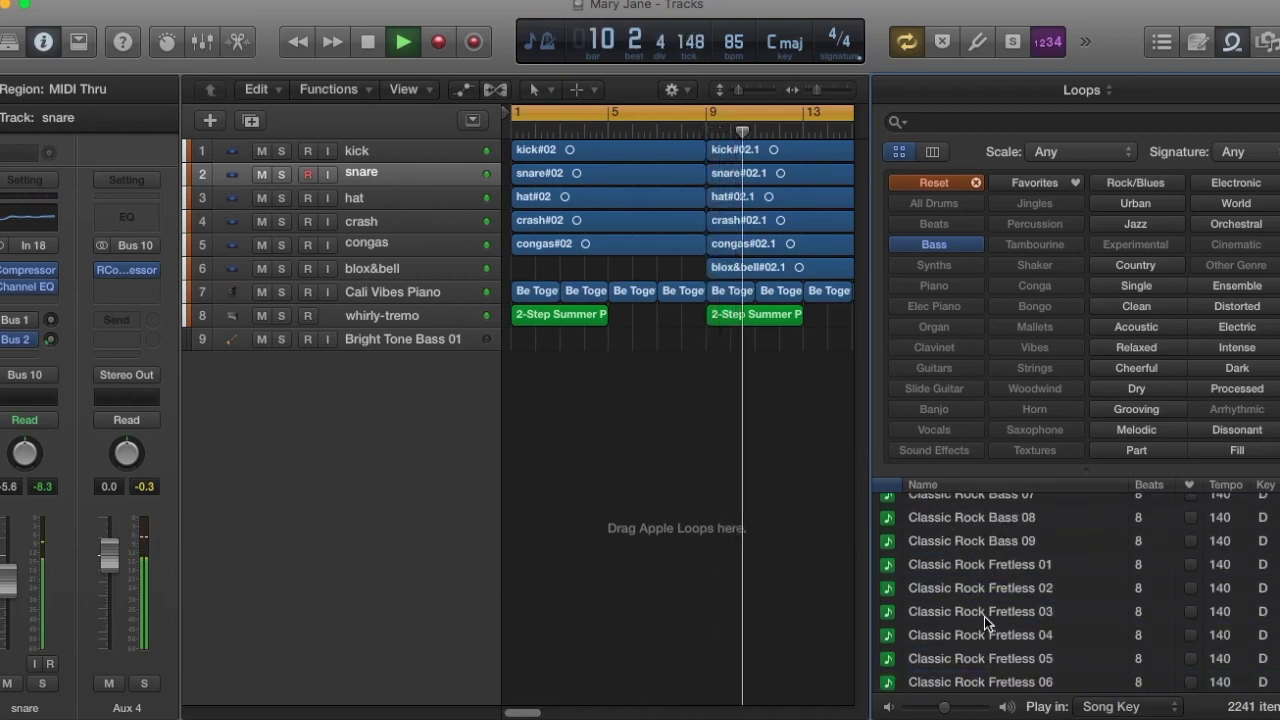
scroll(985, 596, "down", 1)
scroll(985, 596, "down", 2)
scroll(984, 597, "up", 6)
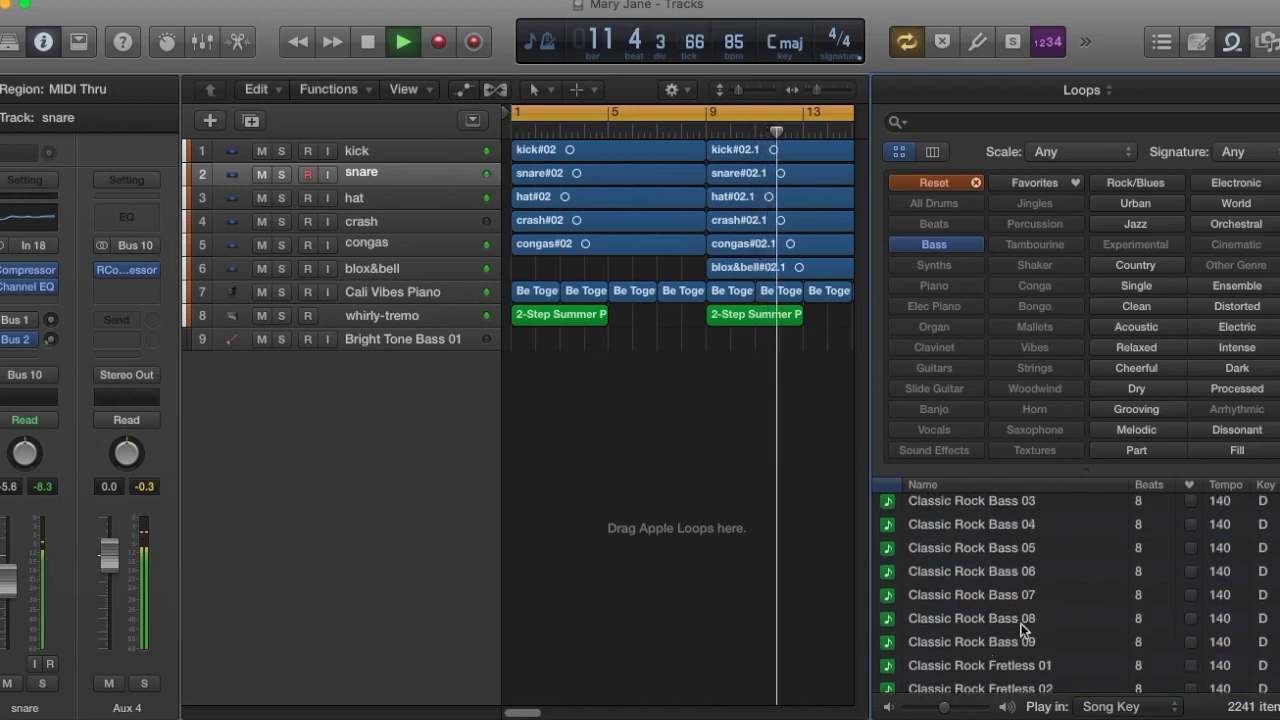
key("space")
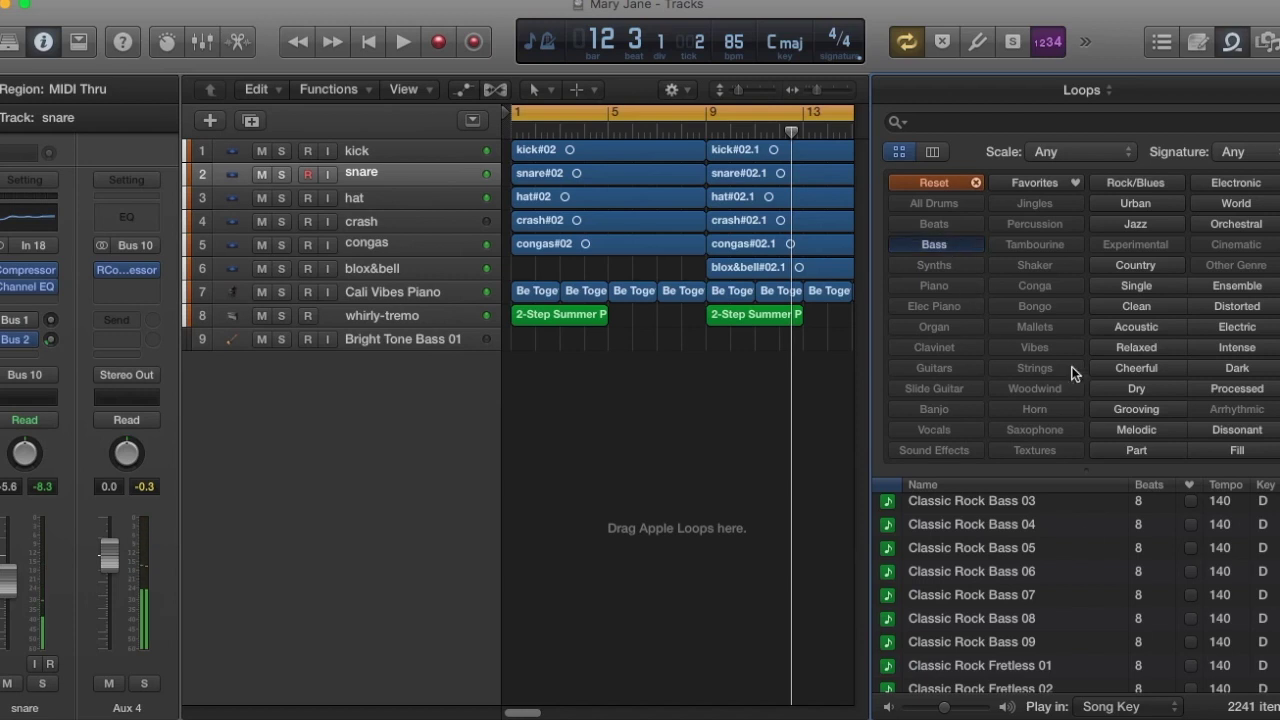
- Switch the loop filter from Bass to Horn and audition horn loops, including Float D Oboe and Funk Era Brass
left_click(1034, 409)
left_click(952, 602)
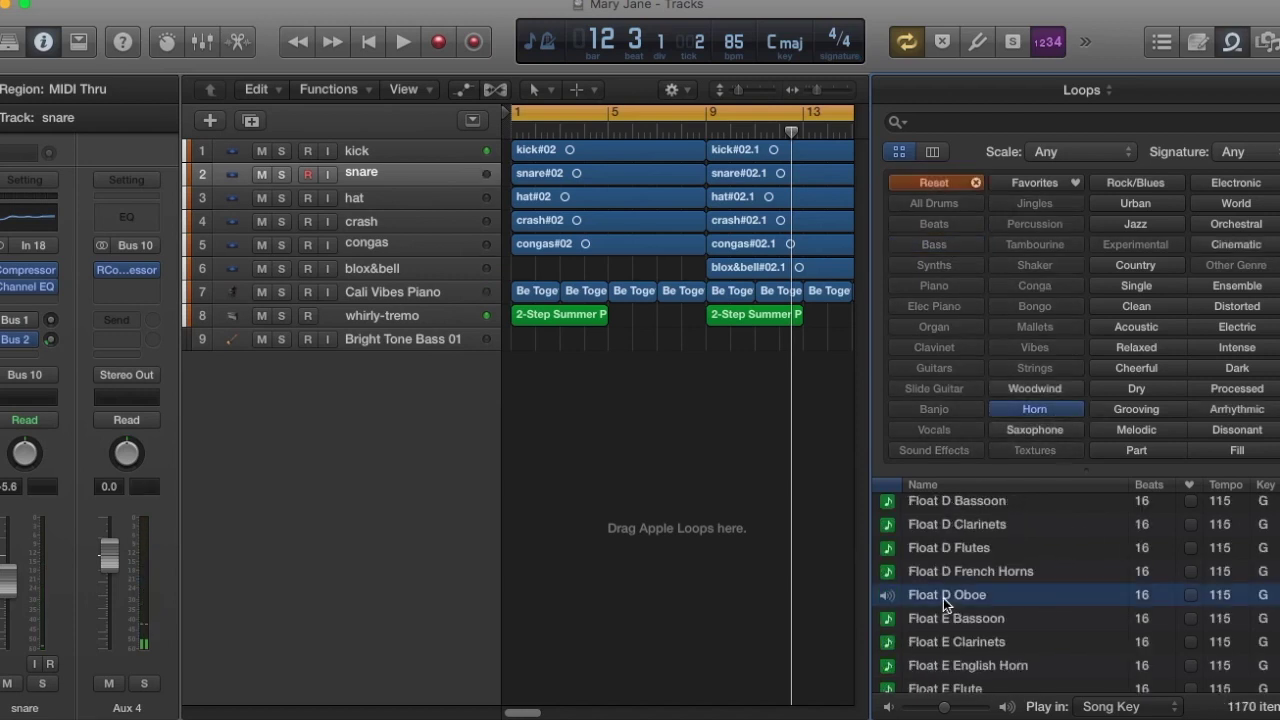
left_click(969, 660)
scroll(969, 640, "down", 5)
left_click(971, 612)
scroll(980, 600, "down", 6)
left_click(986, 603)
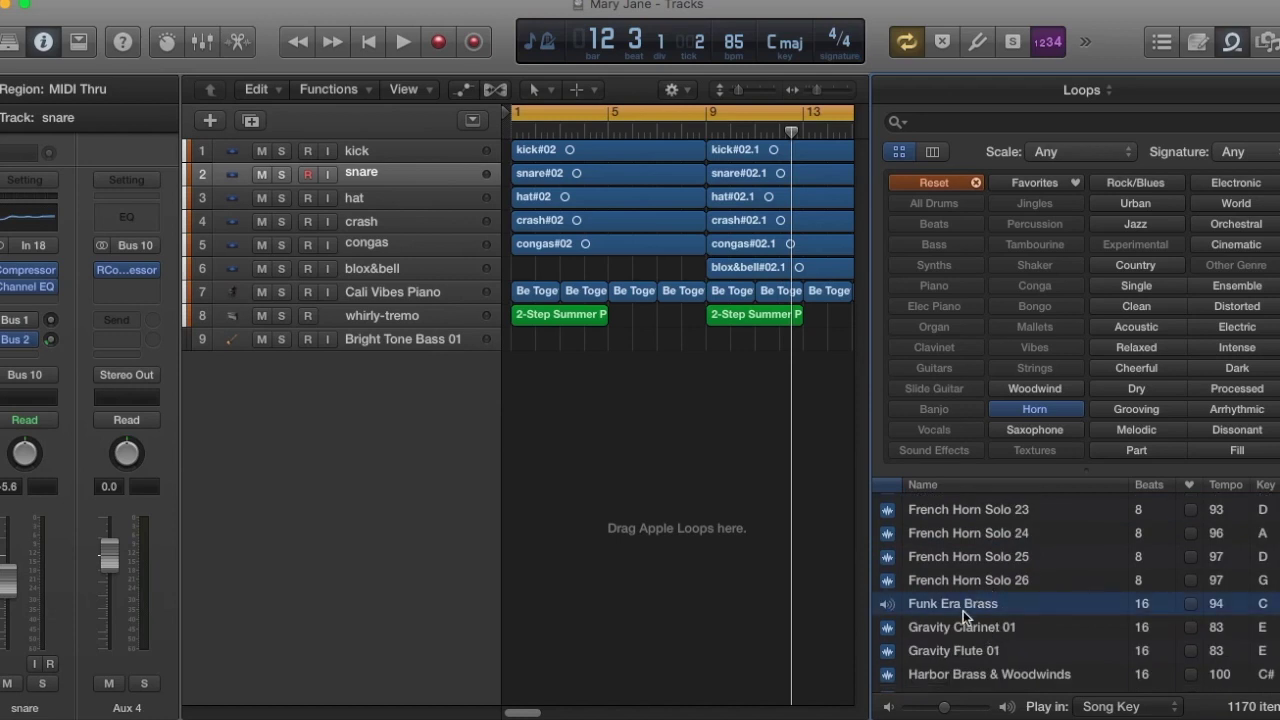
scroll(966, 614, "down", 1)
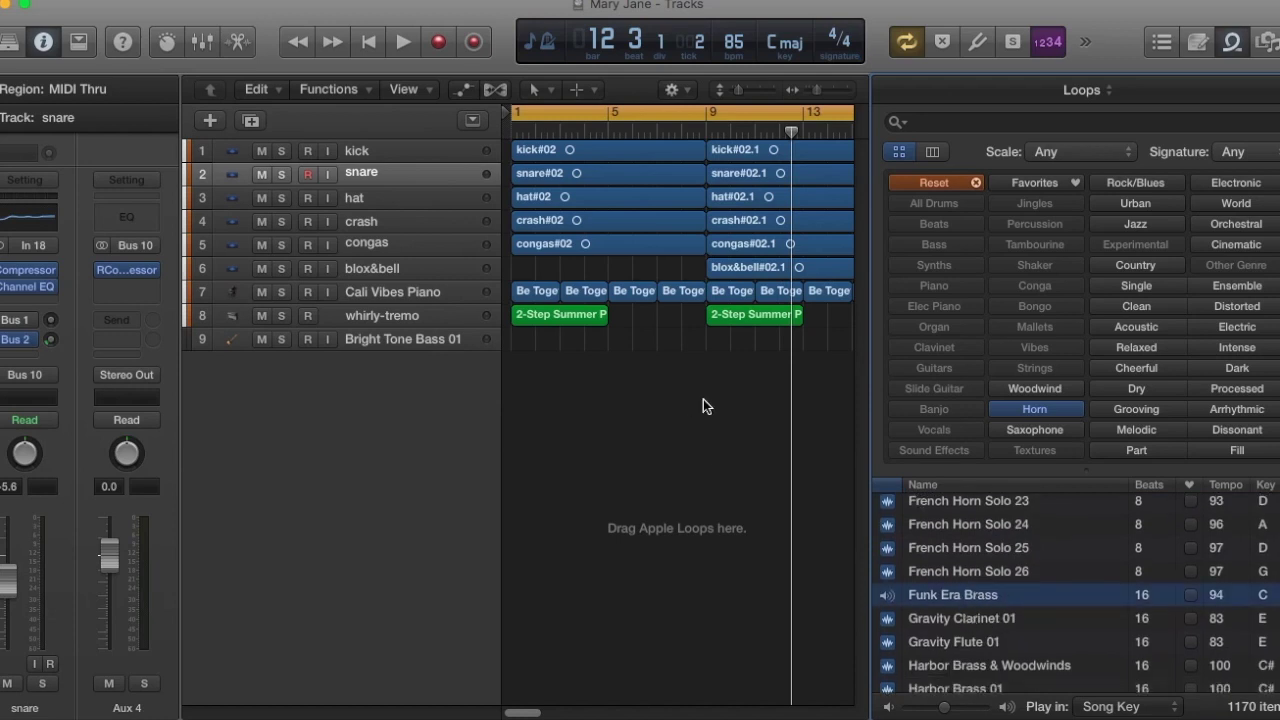
- Mute the whirly-tremo and Cali Vibes Piano tracks
left_click(262, 315)
left_click(261, 292)
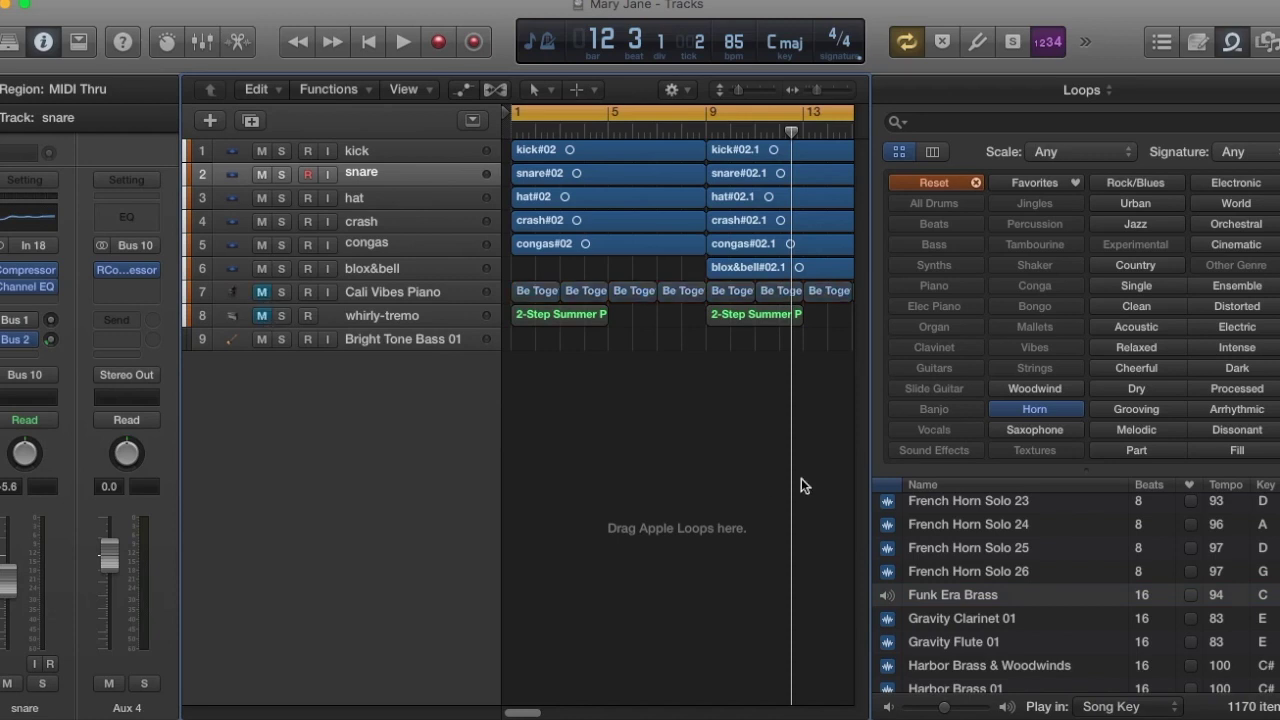
- Add the Funk Era Brass loop on a new track at bar 1 and play the song from the beginning
left_click_drag(963, 594, 531, 373)
left_click(510, 134)
key("space")
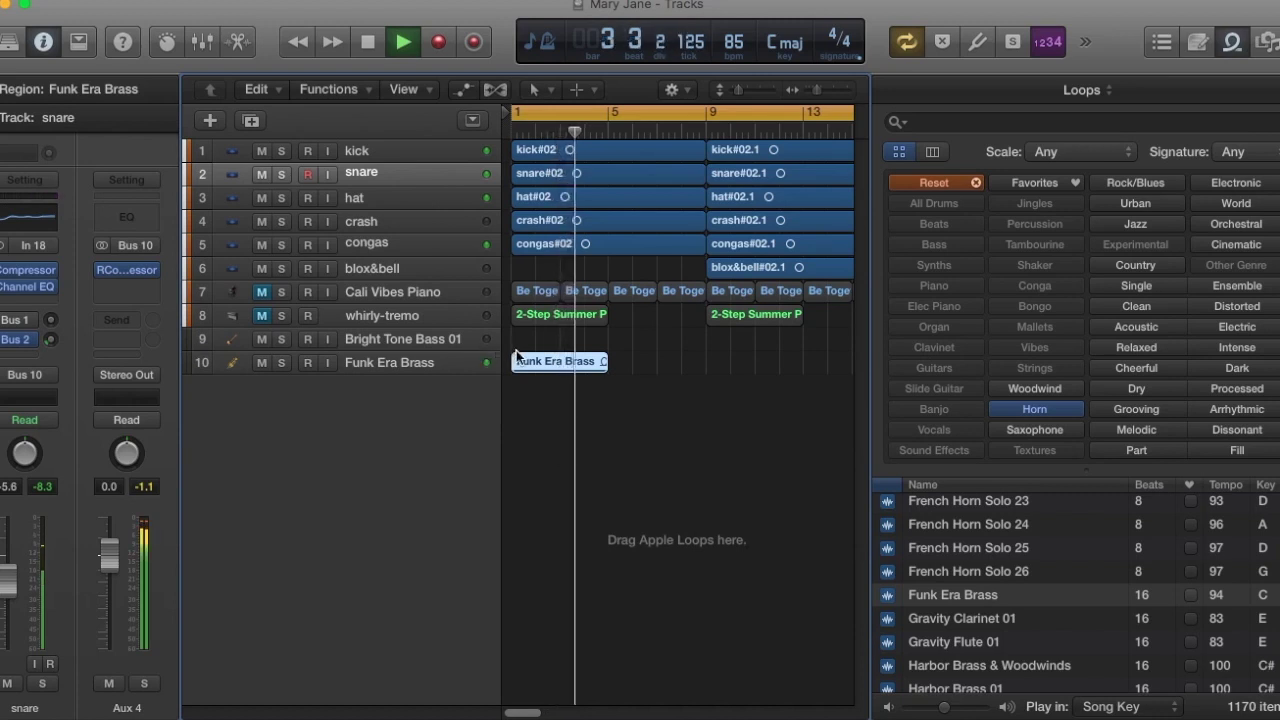
- Copy the Funk Era Brass region to bar 5, and stop playback with the playhead returned to bar 1
left_click_drag(545, 362, 637, 362)
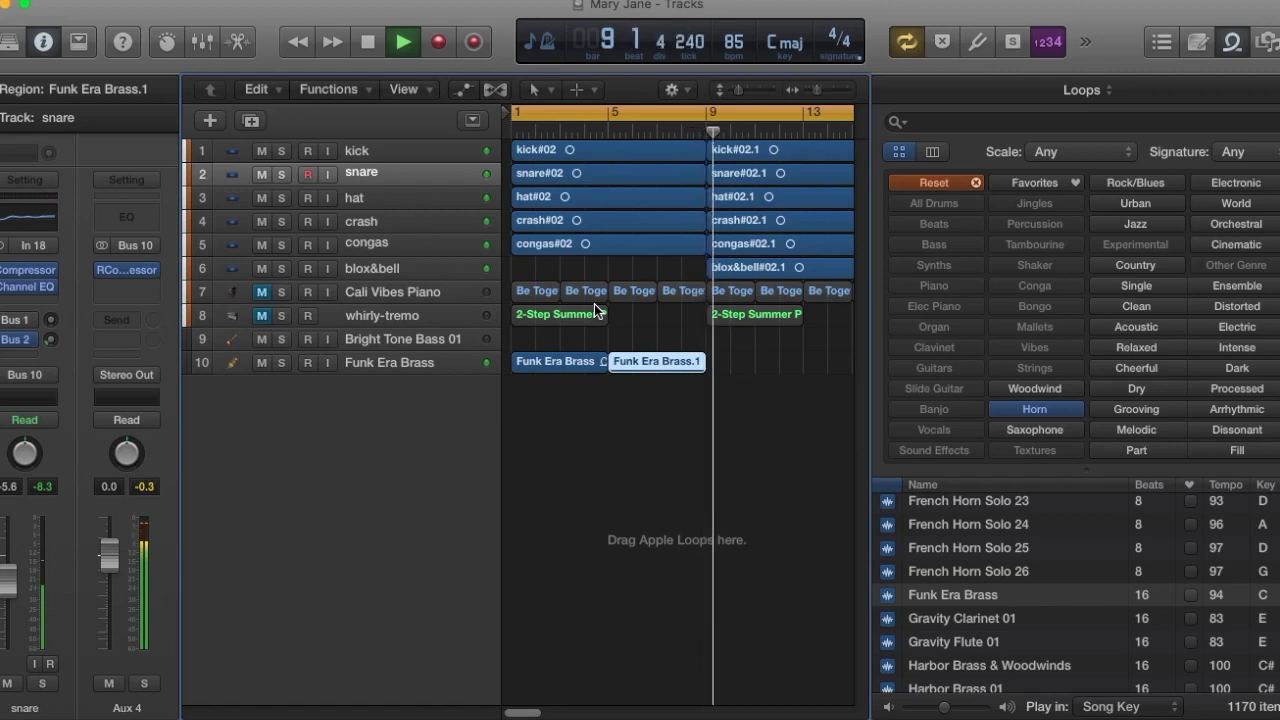
left_click(368, 42)
left_click(368, 42)
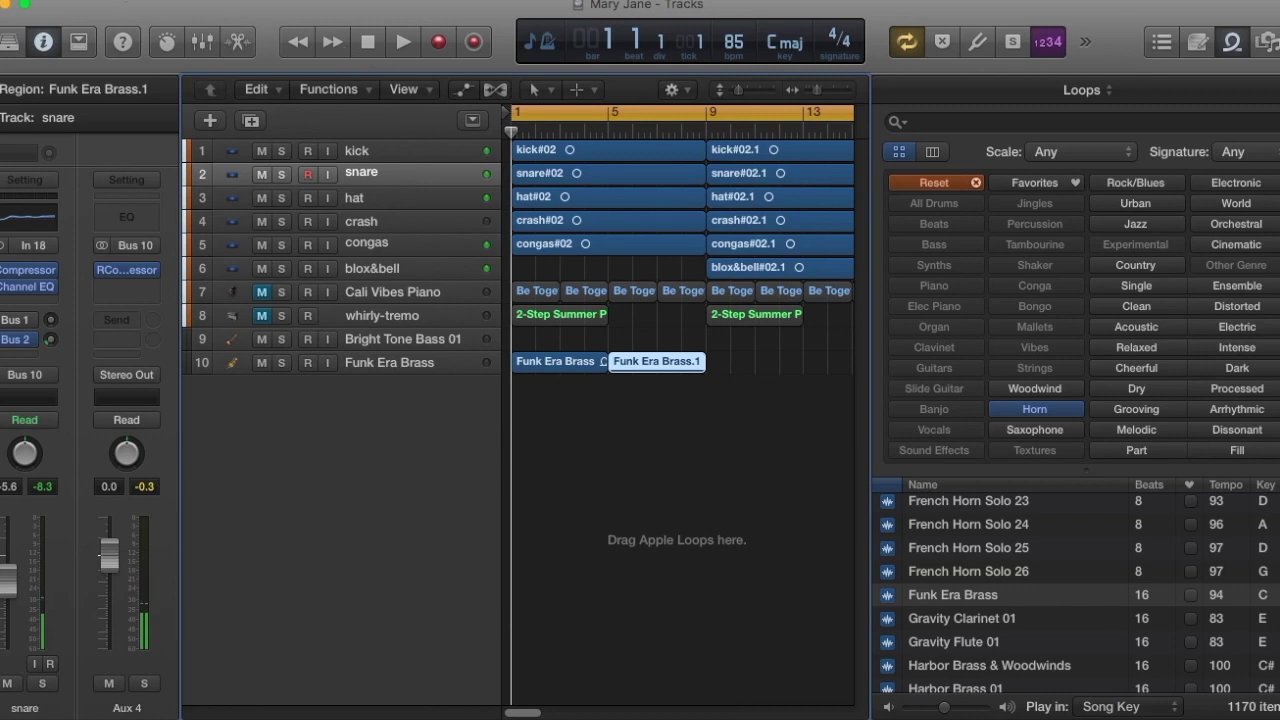
- Switch to Reason and add a Redrum Drum Computer to the empty rack below the Master Section
left_click(128, 0)
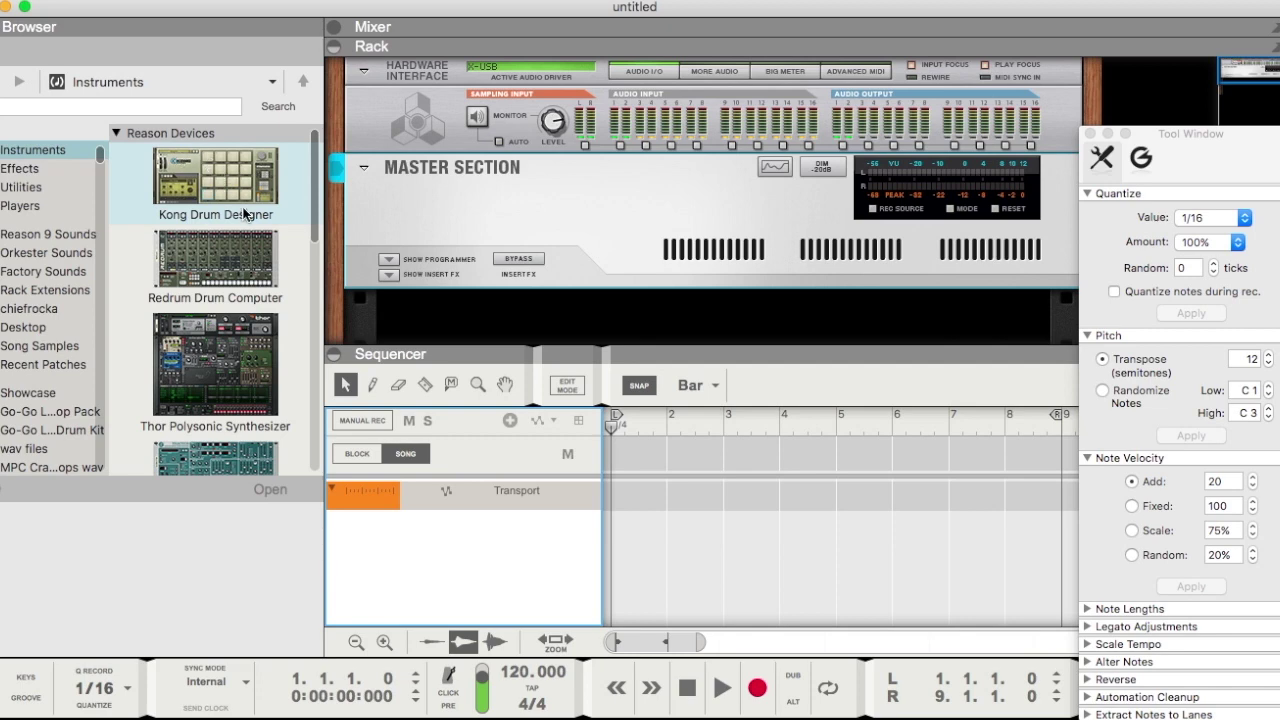
scroll(72, 291, "down", 4)
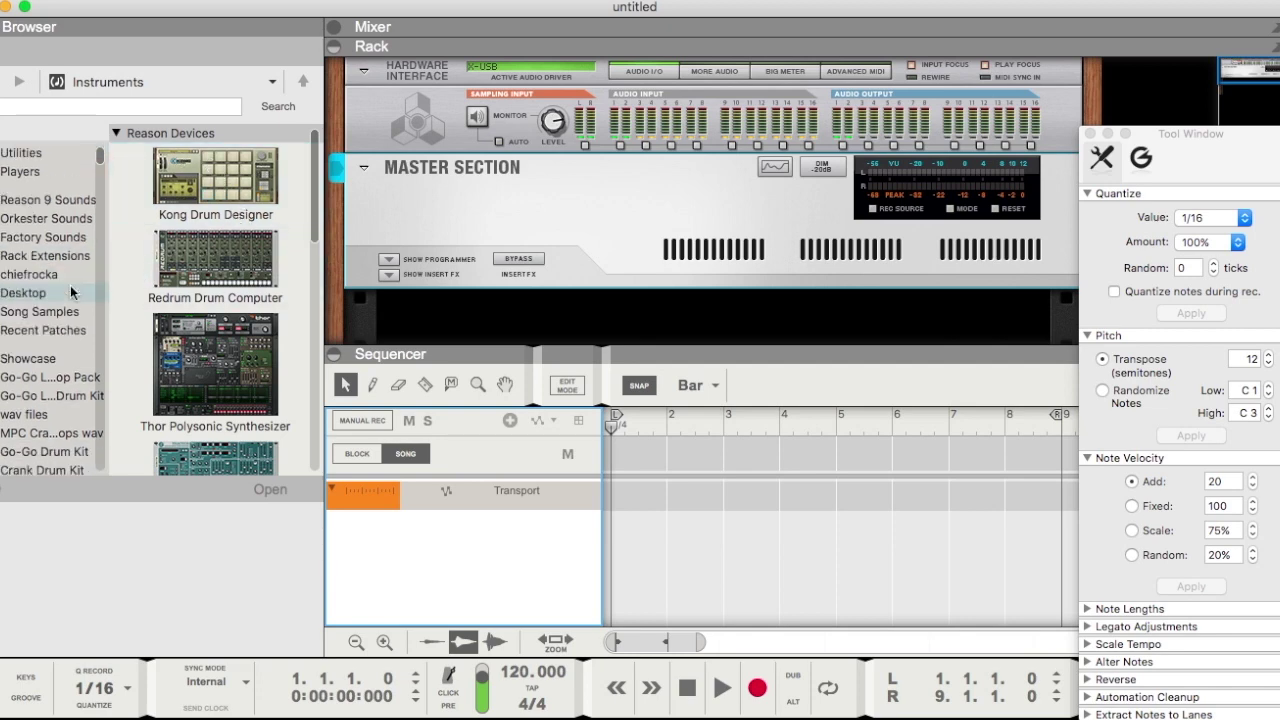
scroll(453, 207, "down", 1)
scroll(453, 207, "down", 4)
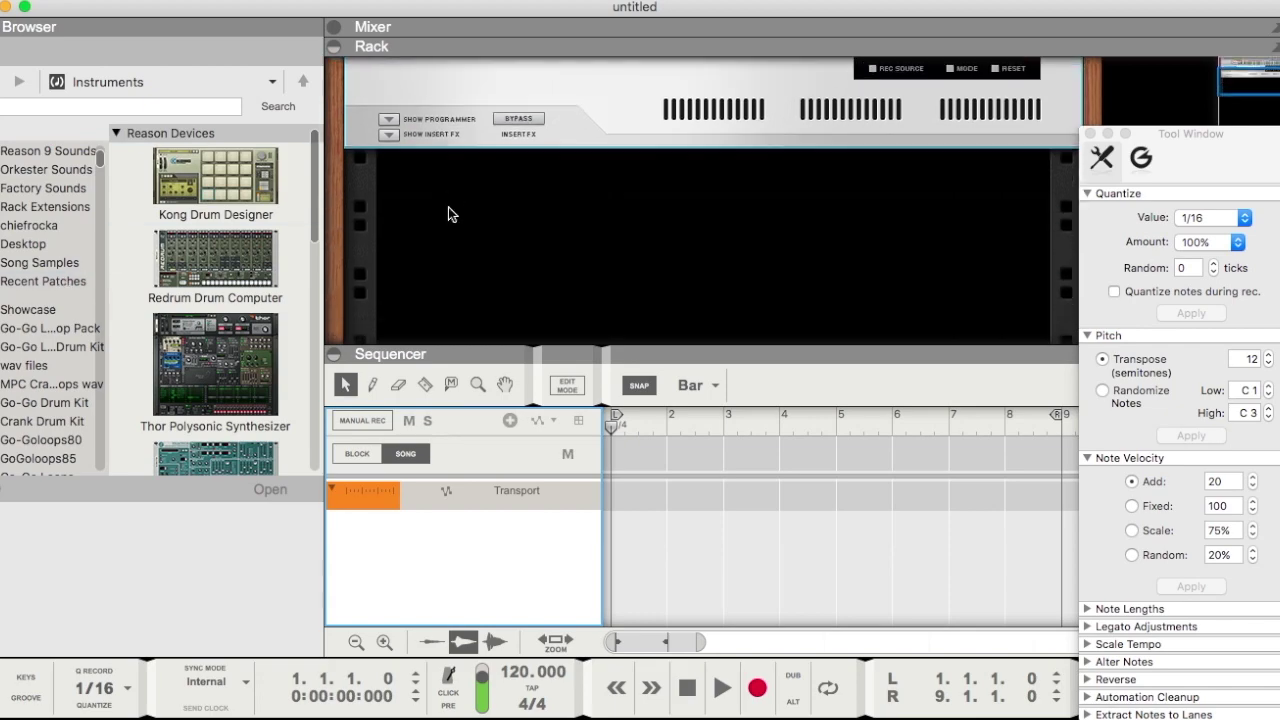
left_click_drag(208, 263, 521, 213)
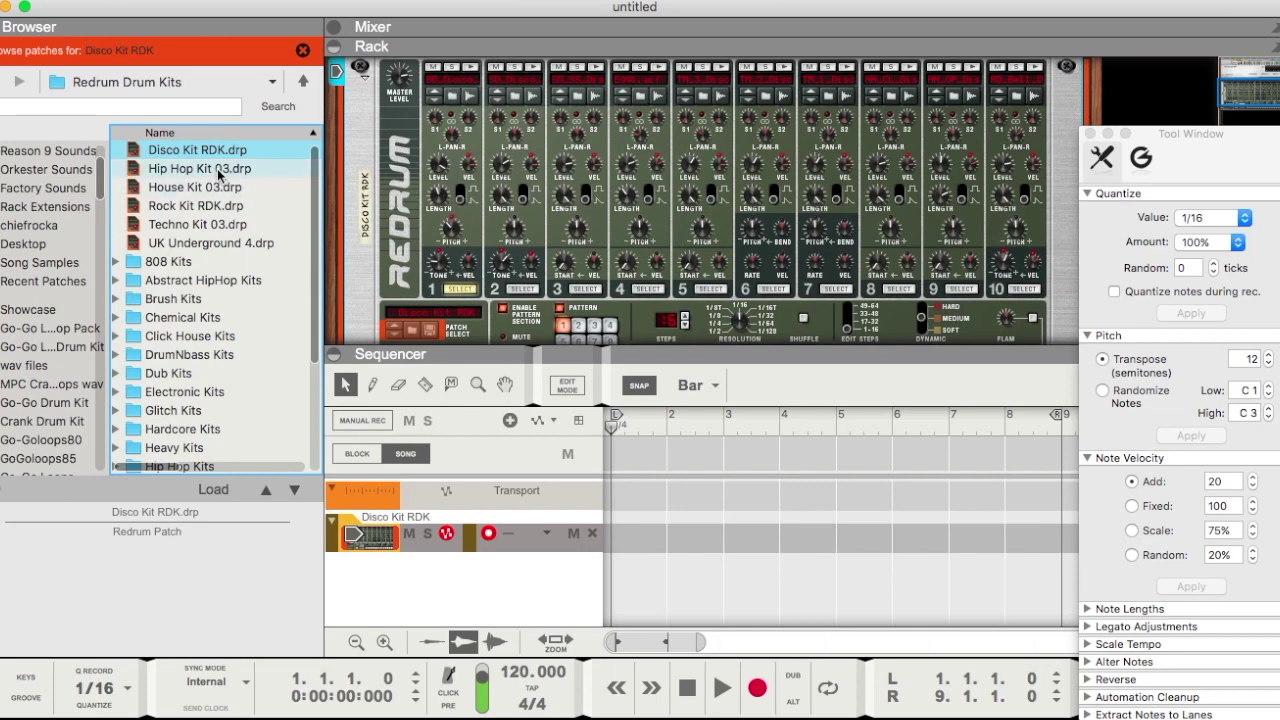
- Look for Redrum patches in the MPC Crank 101 Beat Loops wav folder
left_click(220, 88)
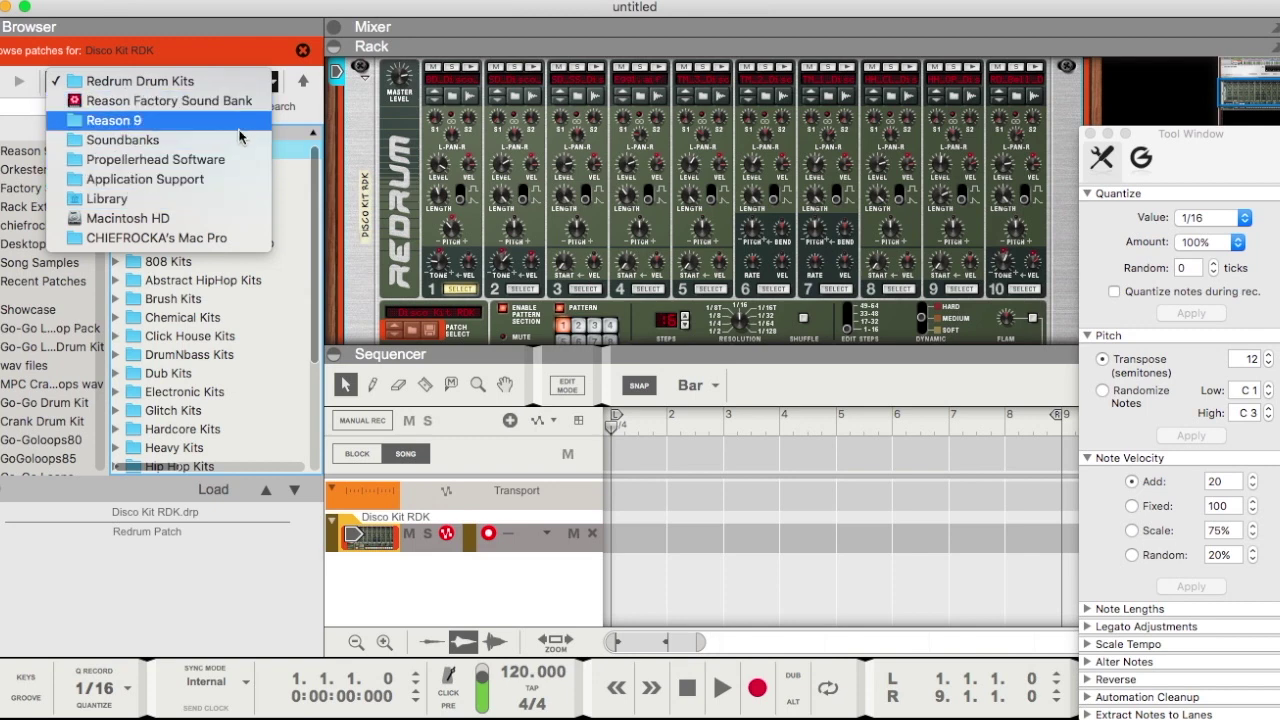
left_click(297, 112)
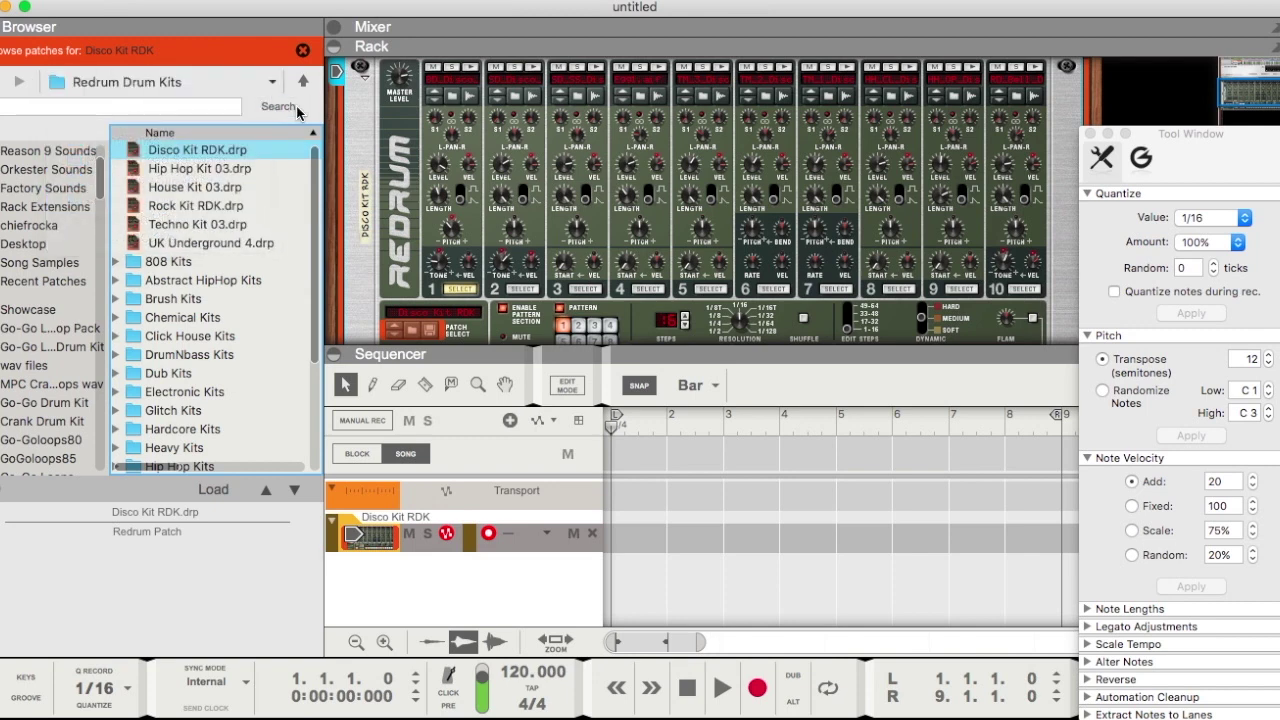
left_click(27, 385)
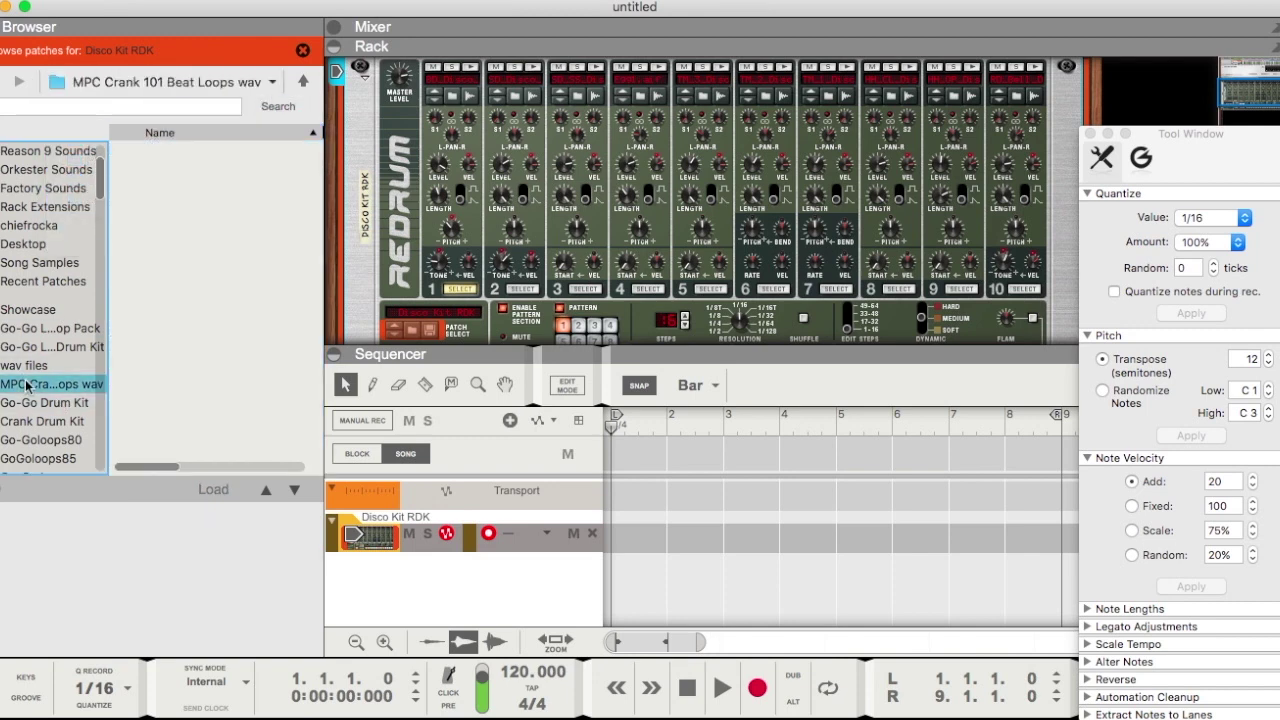
left_click(452, 80)
left_click(381, 116)
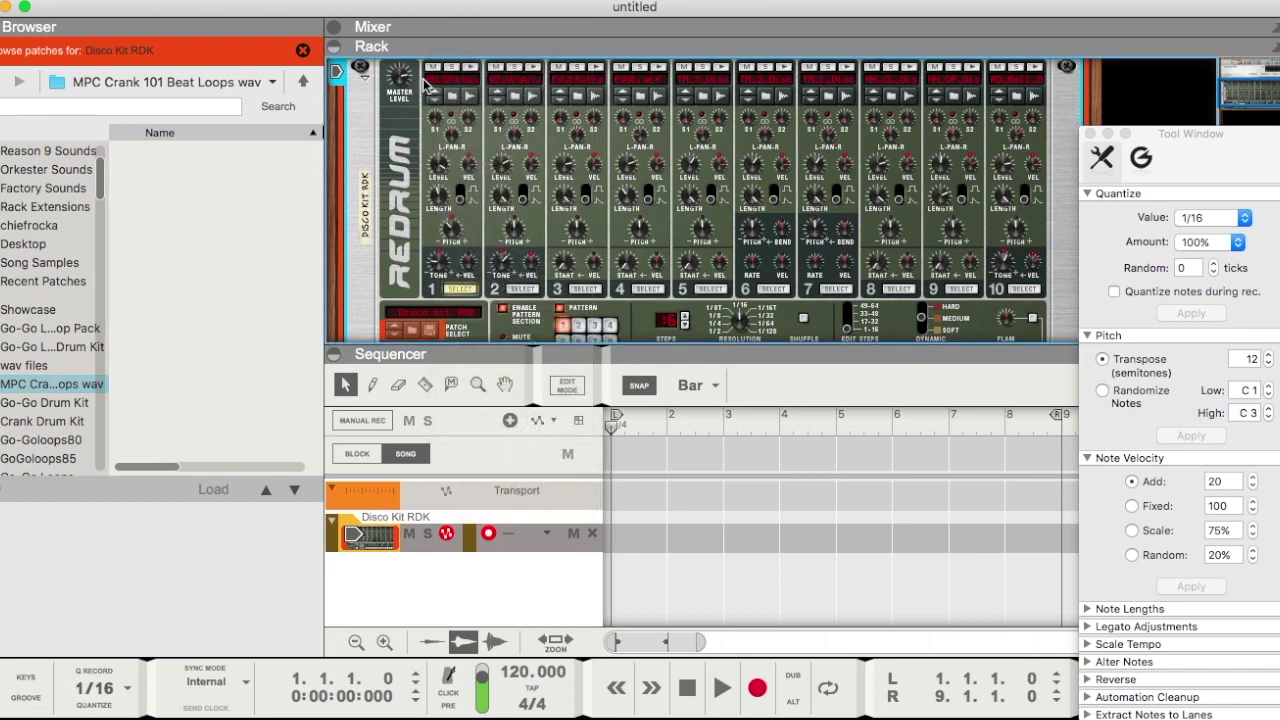
- Browse samples for Redrum's drum 1 and load Cheef&Crank 85 bpm.wav from the MPC Crank 101 Beat Loops wav folder
left_click(452, 84)
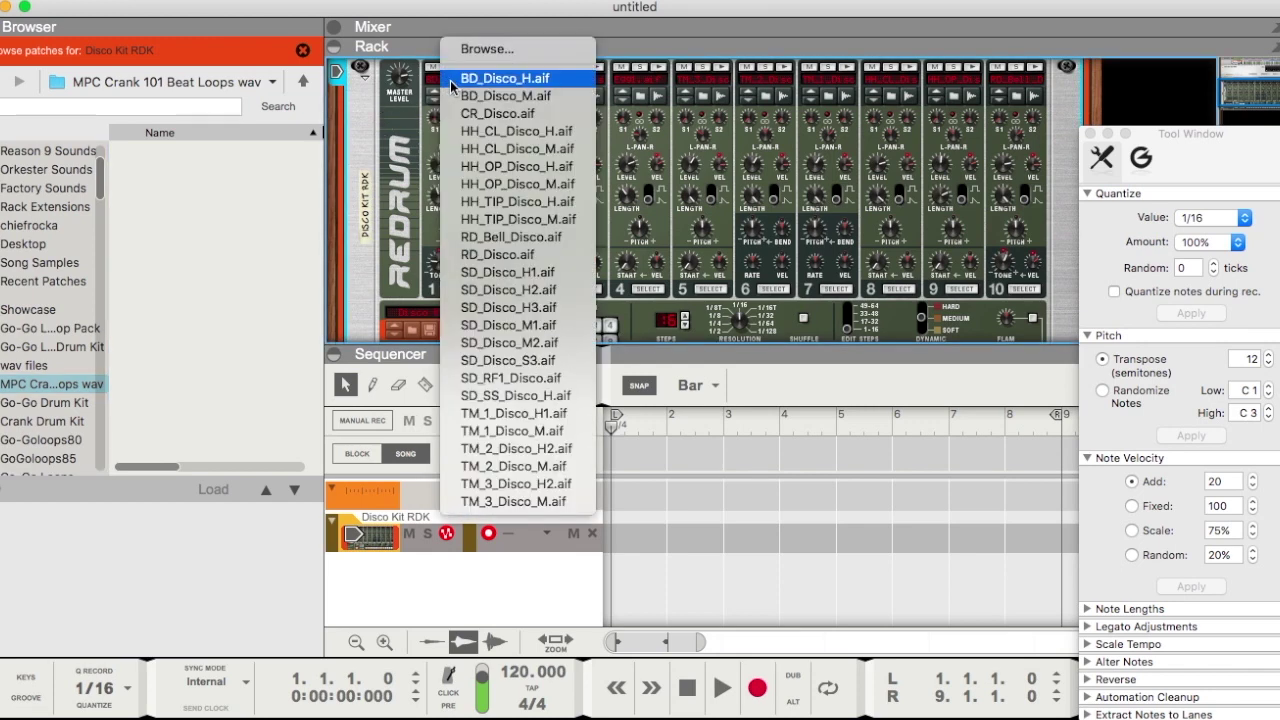
left_click(458, 49)
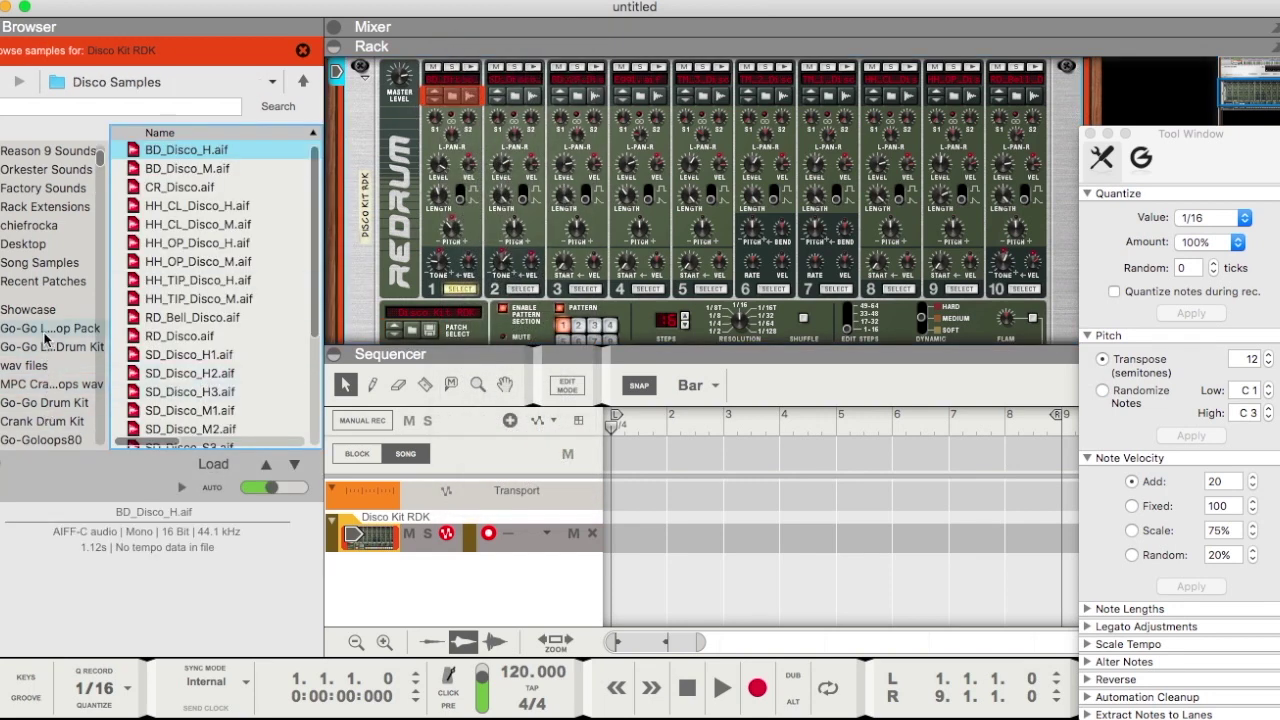
left_click(62, 386)
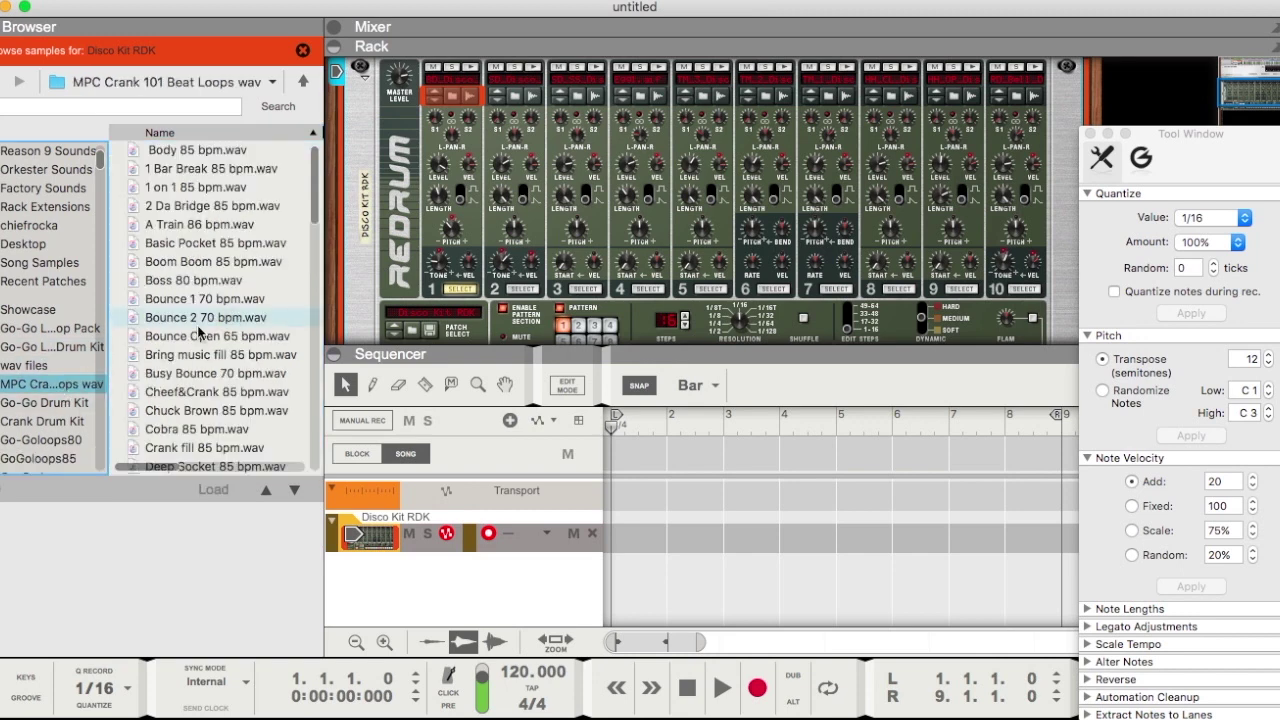
scroll(207, 398, "down", 1)
left_click_drag(200, 377, 450, 95)
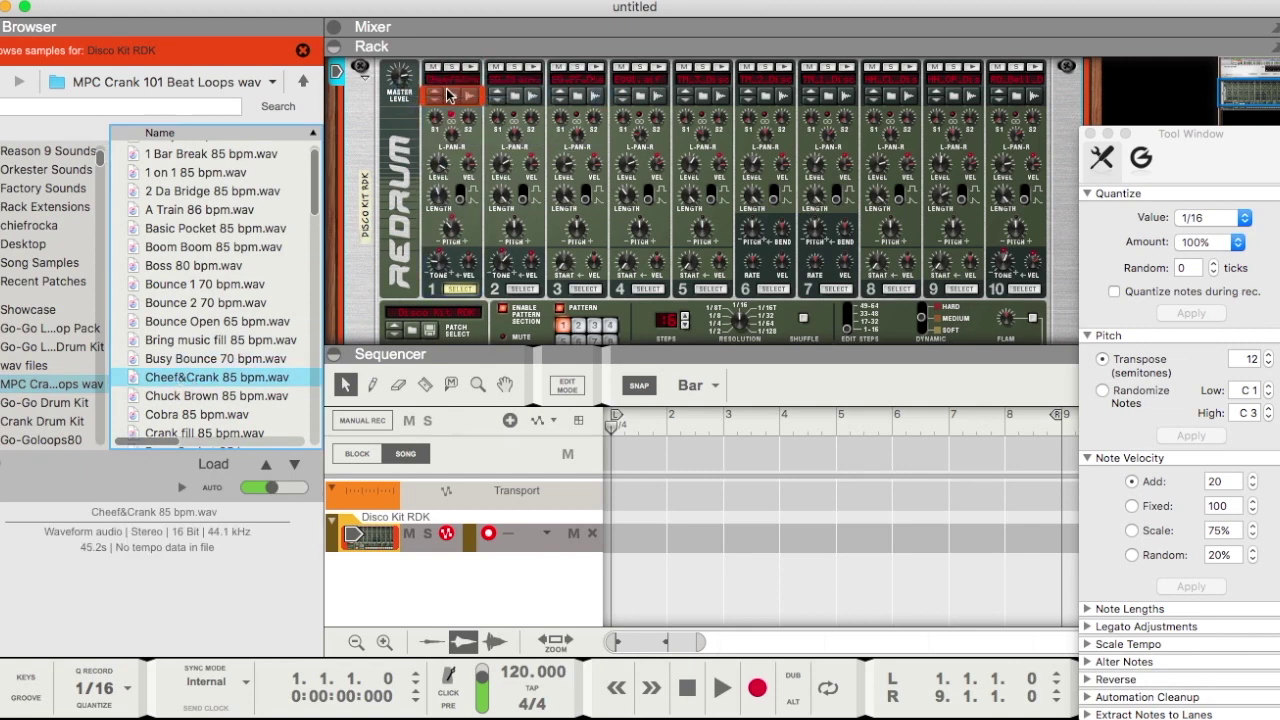
- Adjust the length and pitch of Redrum's drum 1
left_click_drag(439, 262, 455, 214)
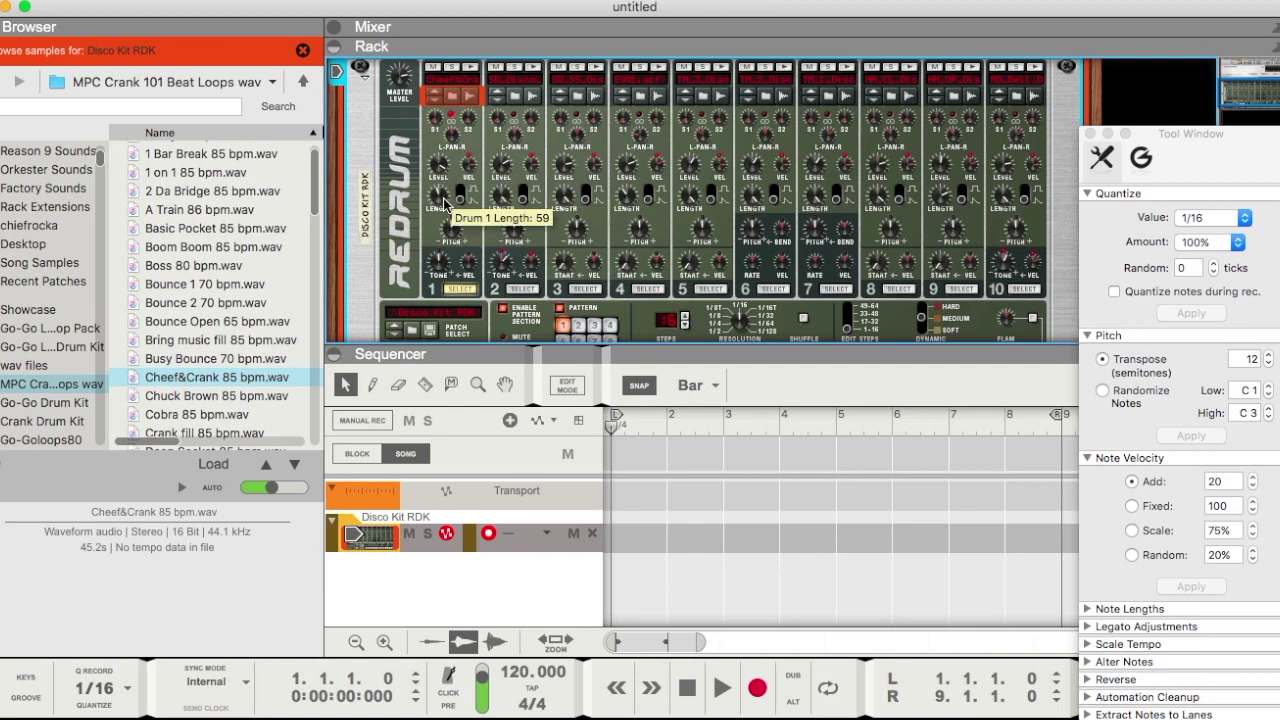
left_click_drag(440, 200, 438, 182)
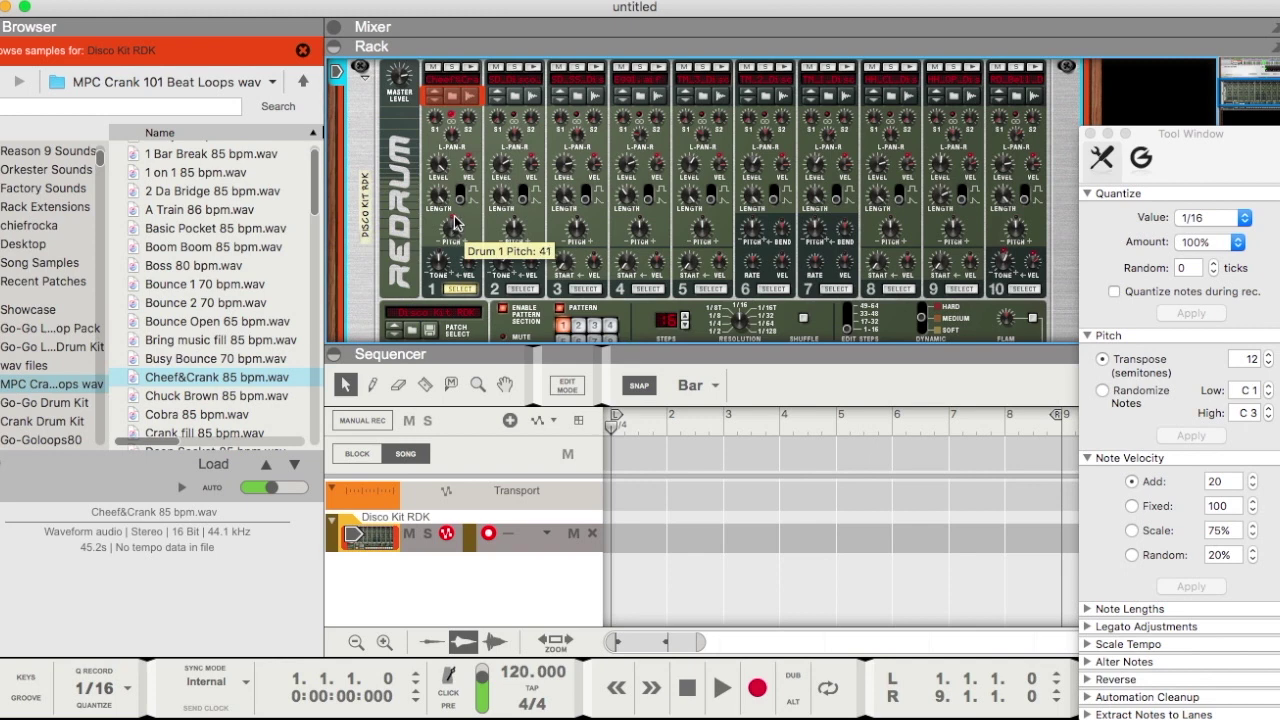
mouse_move(455, 224)
left_mouse_down()
mouse_move(447, 285)
mouse_move(450, 232)
left_mouse_up()
left_click_drag(449, 236, 458, 222)
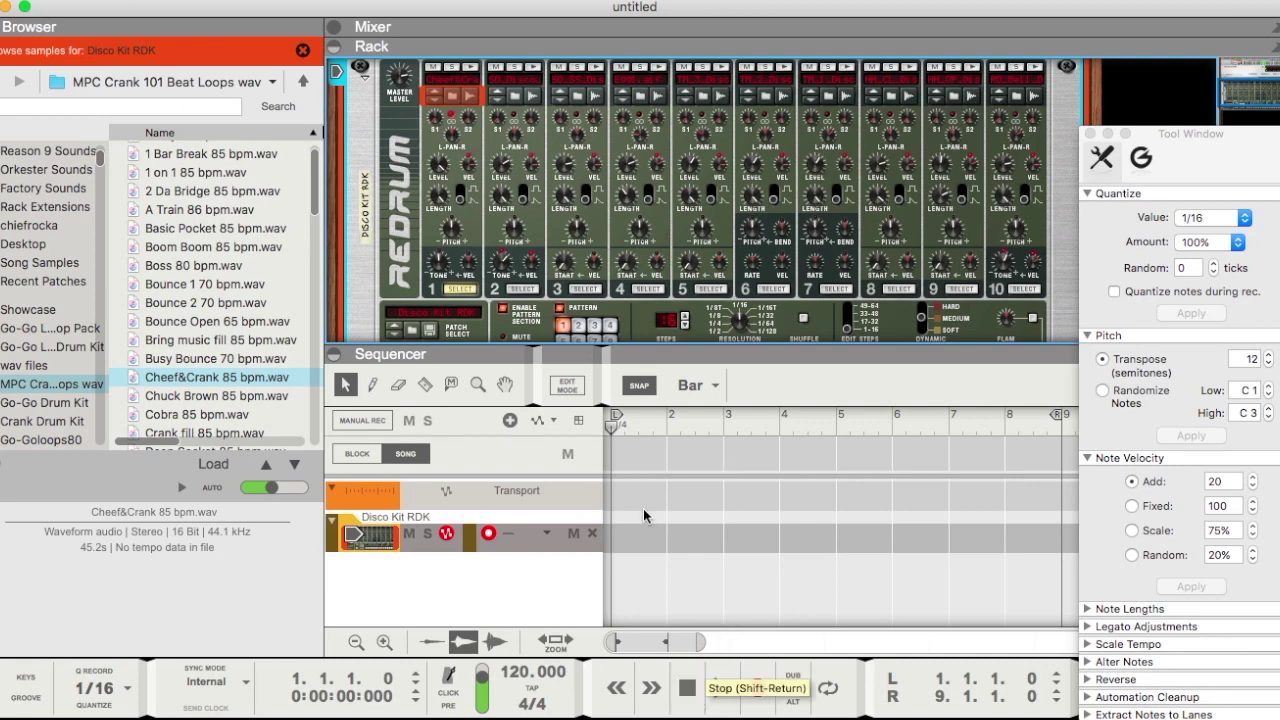
- Try importing Cheef&Crank 85 bpm.wav as an audio track starting at bar 1, and undo the import
scroll(575, 308, "down", 5)
scroll(561, 246, "up", 4)
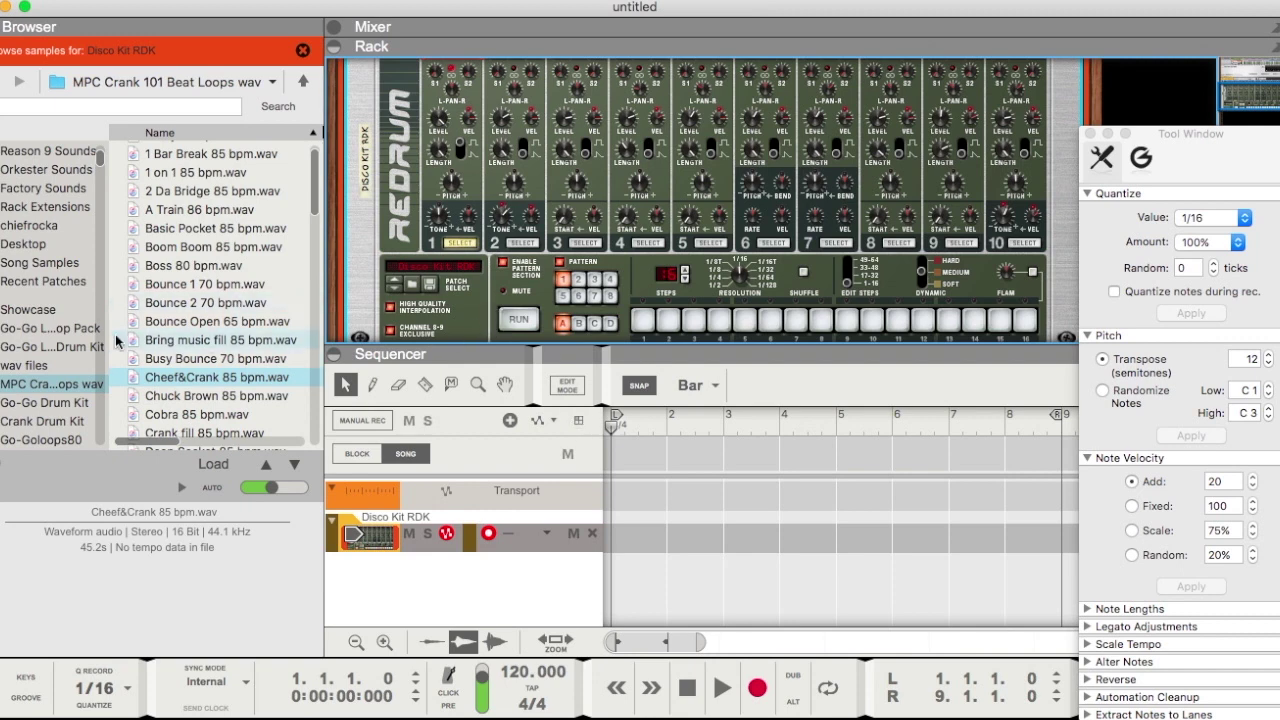
left_click(184, 378)
left_click_drag(175, 381, 660, 578)
left_click_drag(738, 591, 683, 598)
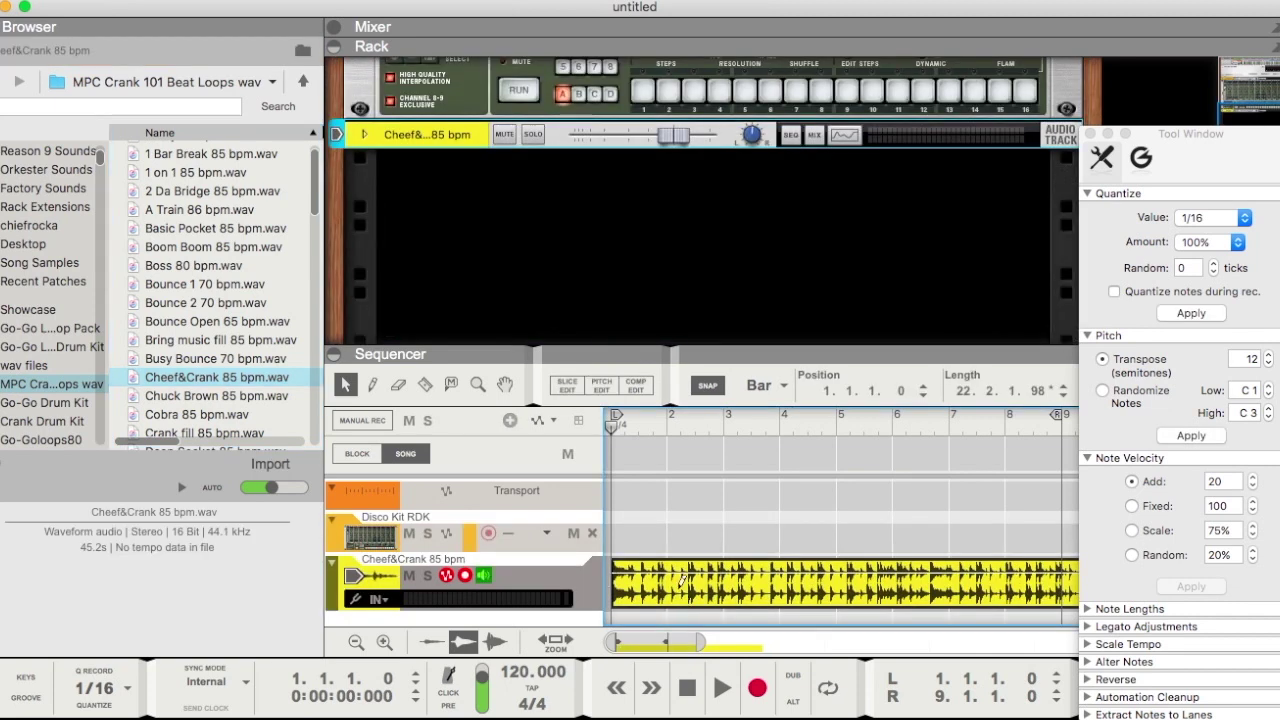
key("super+z")
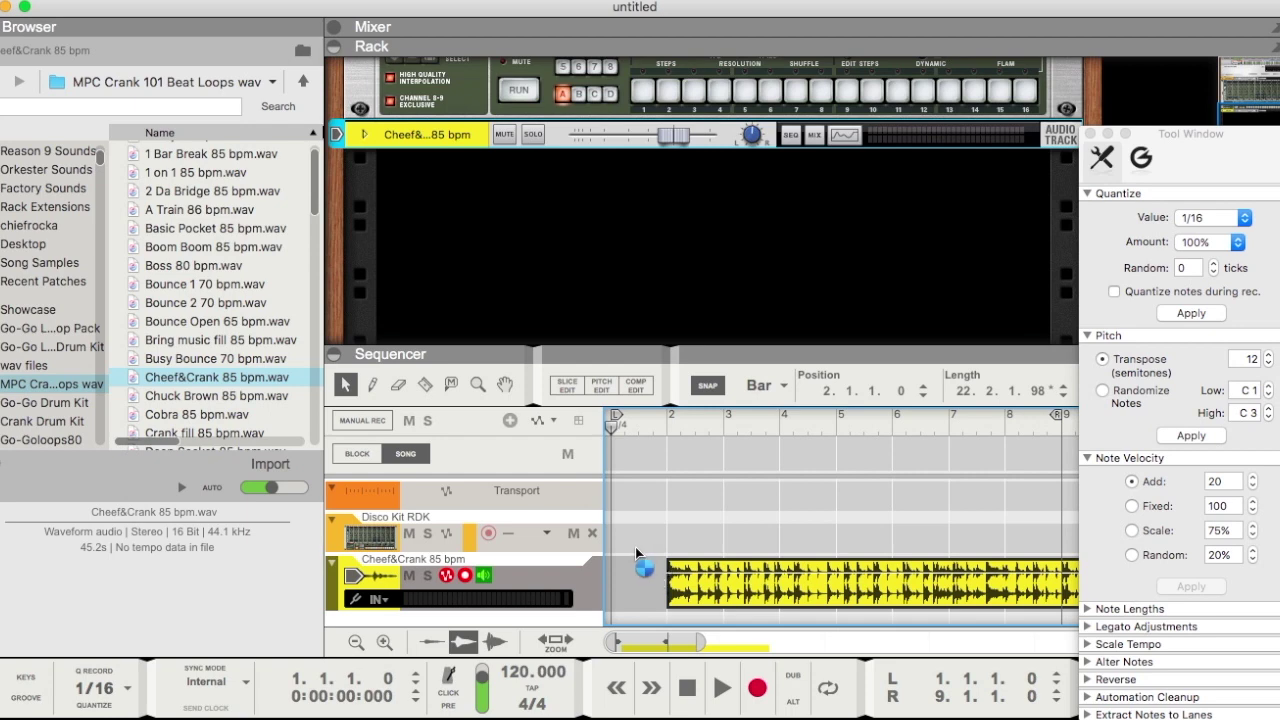
key("super+z")
- Set the song tempo to 85 bpm and import Cheef&Crank 85 bpm.wav as an audio track starting at bar 1
left_click_drag(529, 676, 517, 716)
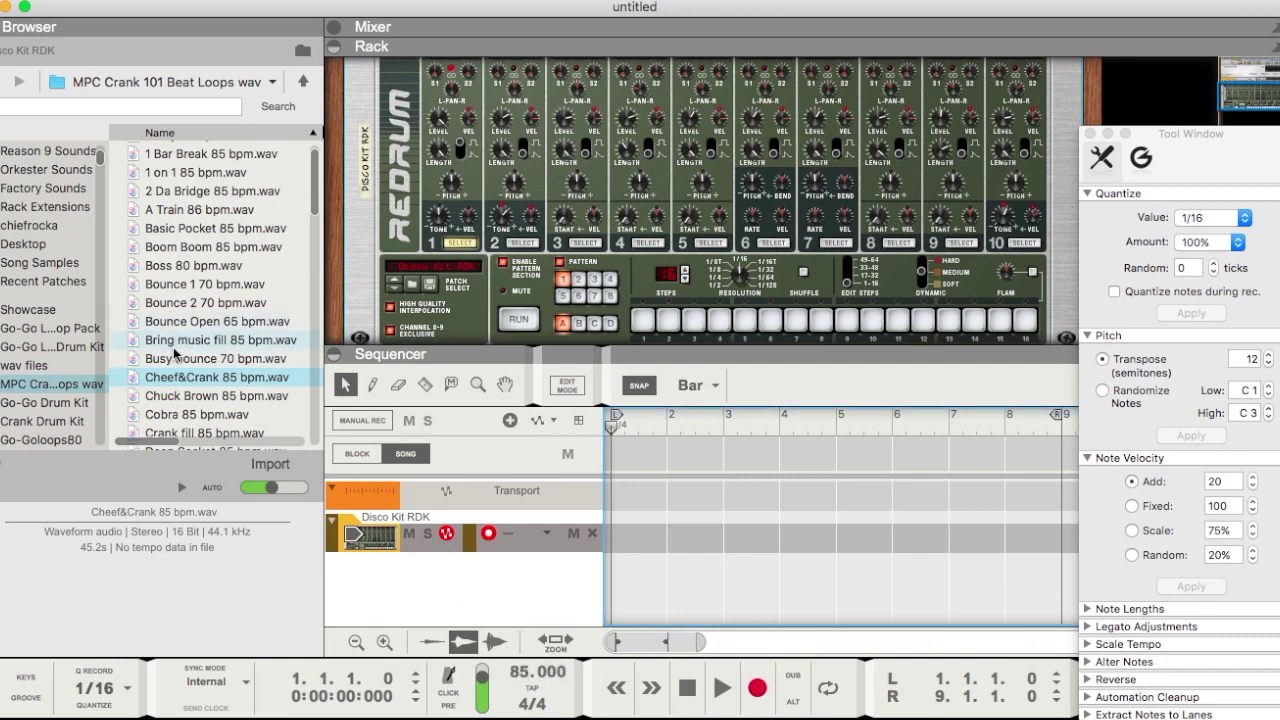
left_click_drag(157, 377, 662, 540)
left_click_drag(768, 594, 710, 594)
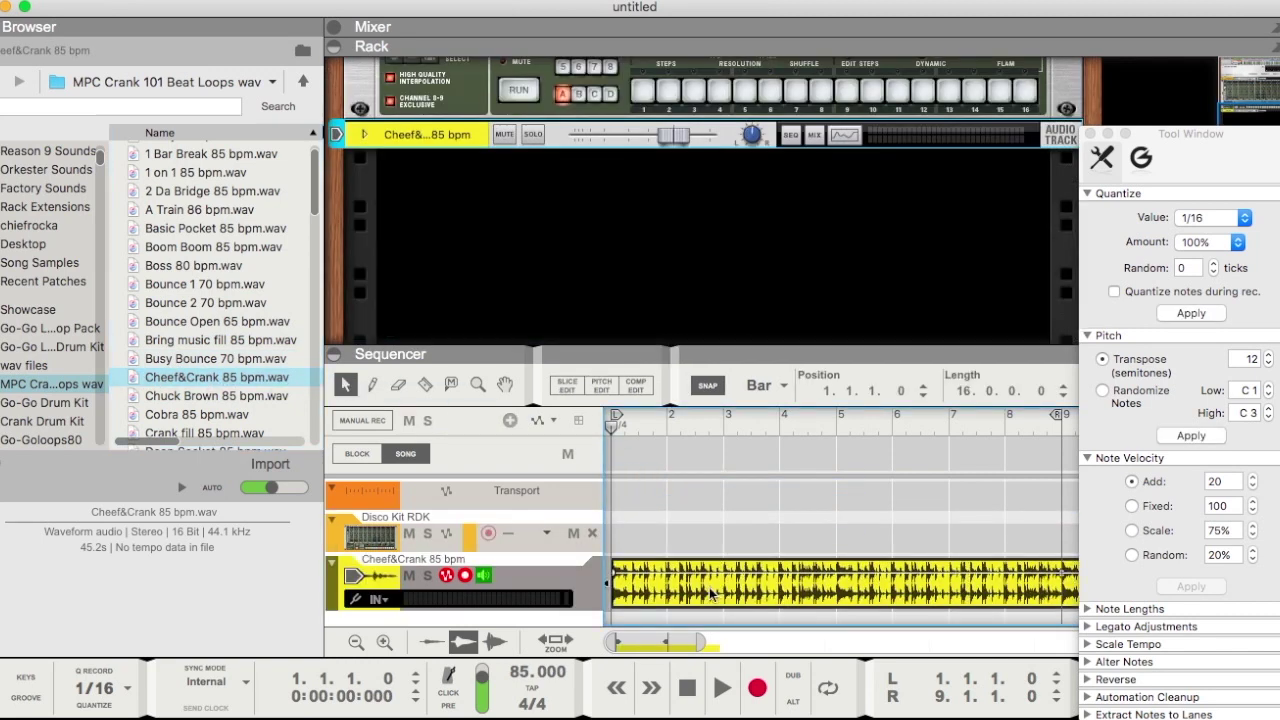
- Raise the song tempo to 89 bpm, play the imported Cheef&Crank loop and stop playback
left_click(524, 672)
key("space")
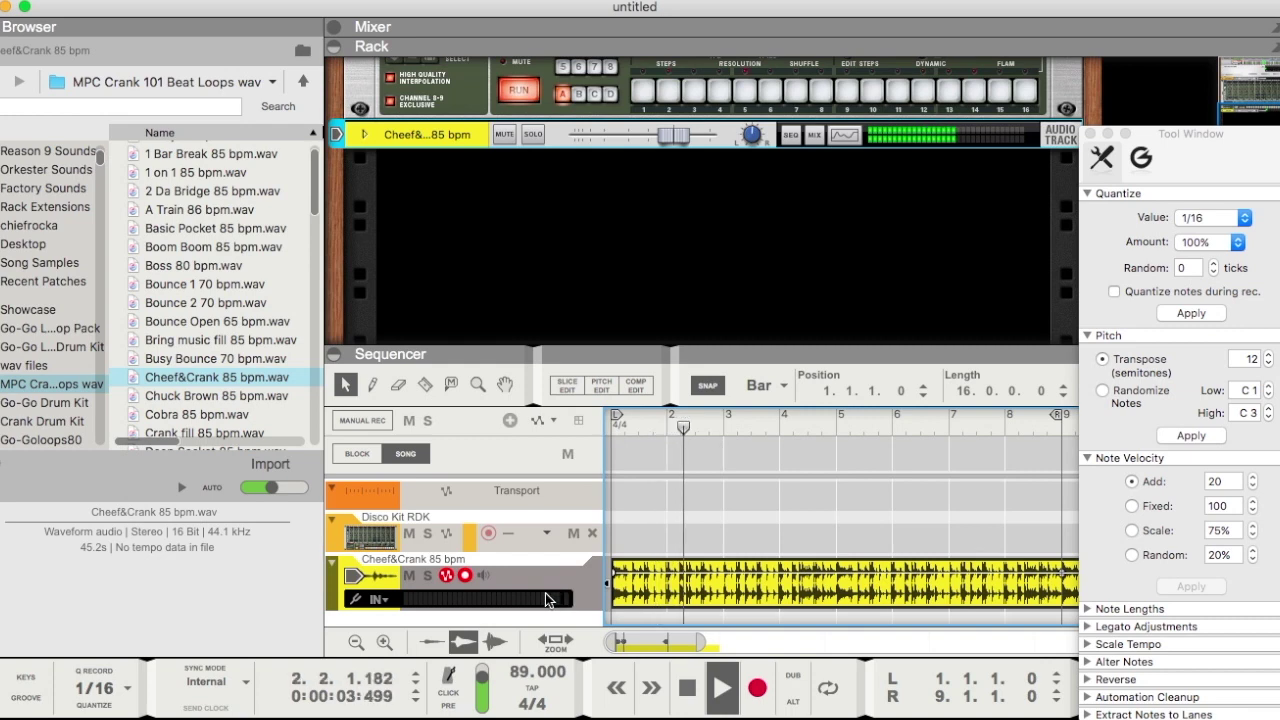
left_click(522, 675)
key("space")
- Set the song tempo to 88 bpm
key("Down")
key("Down")
key("Down")
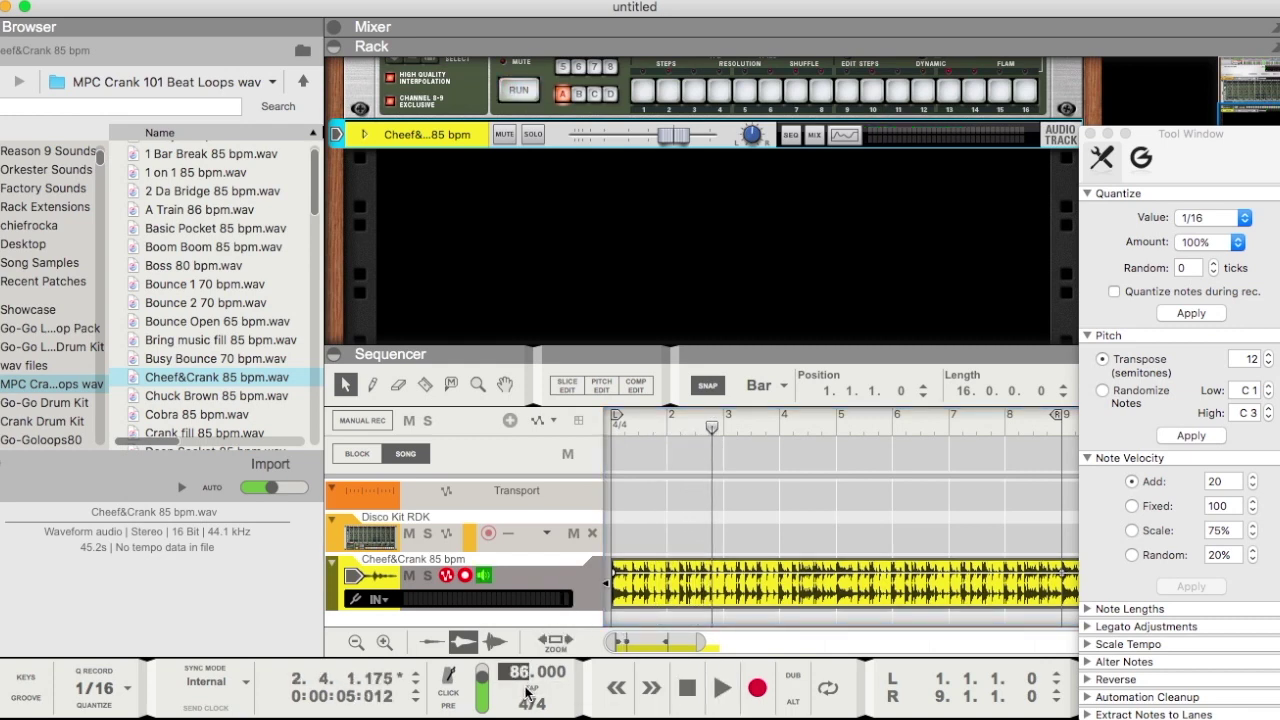
key("Down")
key("Up")
key("Up")
key("Up")
left_click(500, 641)
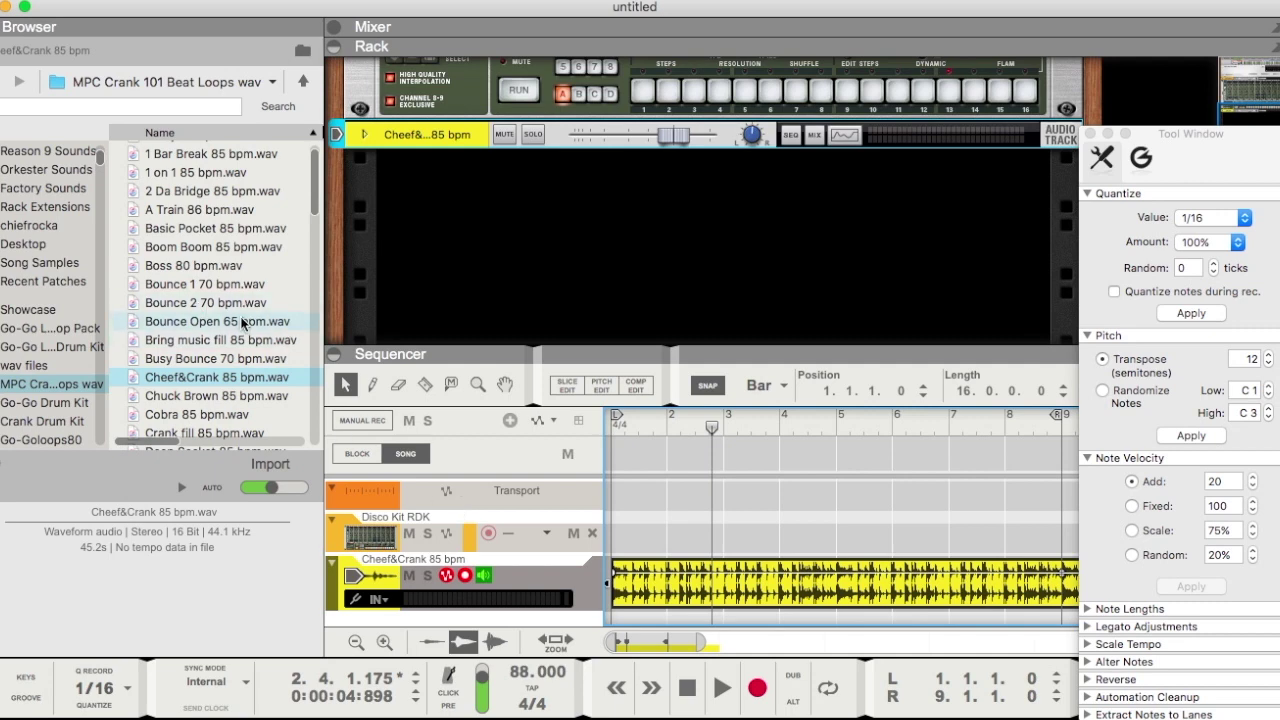
- Browse the Orkester, Factory, Rack Extensions and Reason 9 sound libraries, including the Dr Octo Rex Patches folder
left_click(55, 171)
left_click(57, 190)
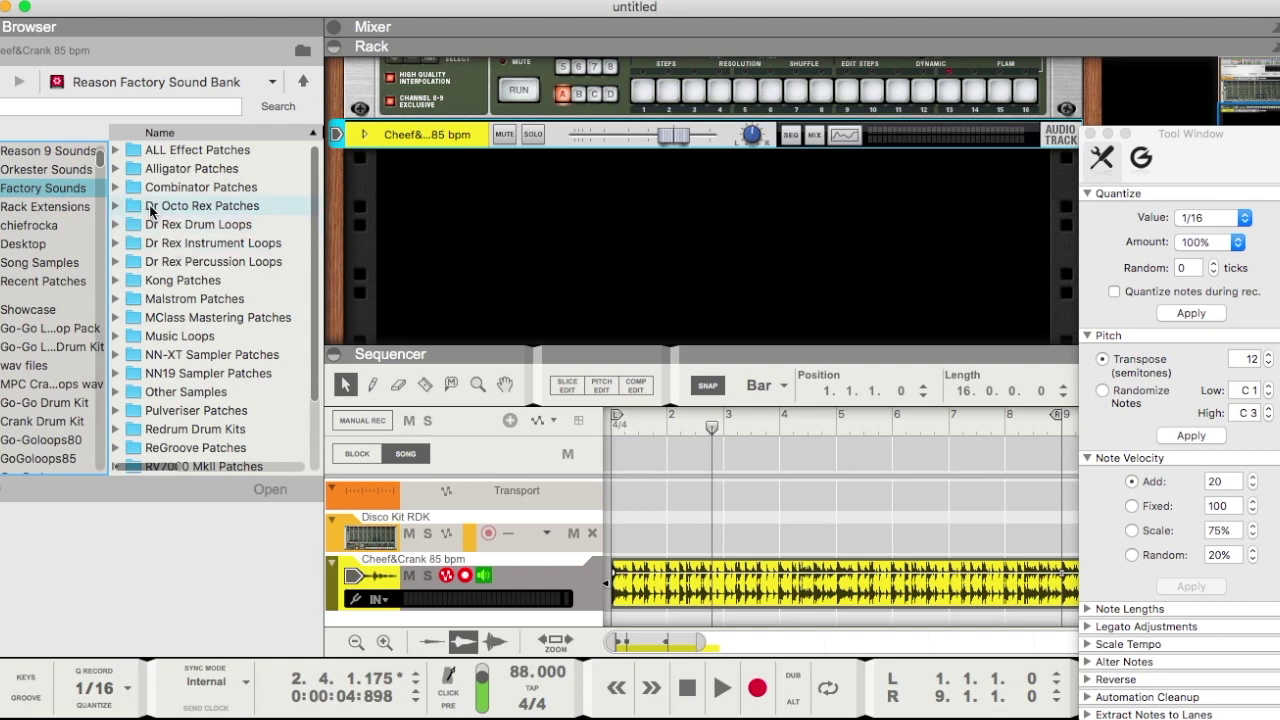
left_click(117, 206)
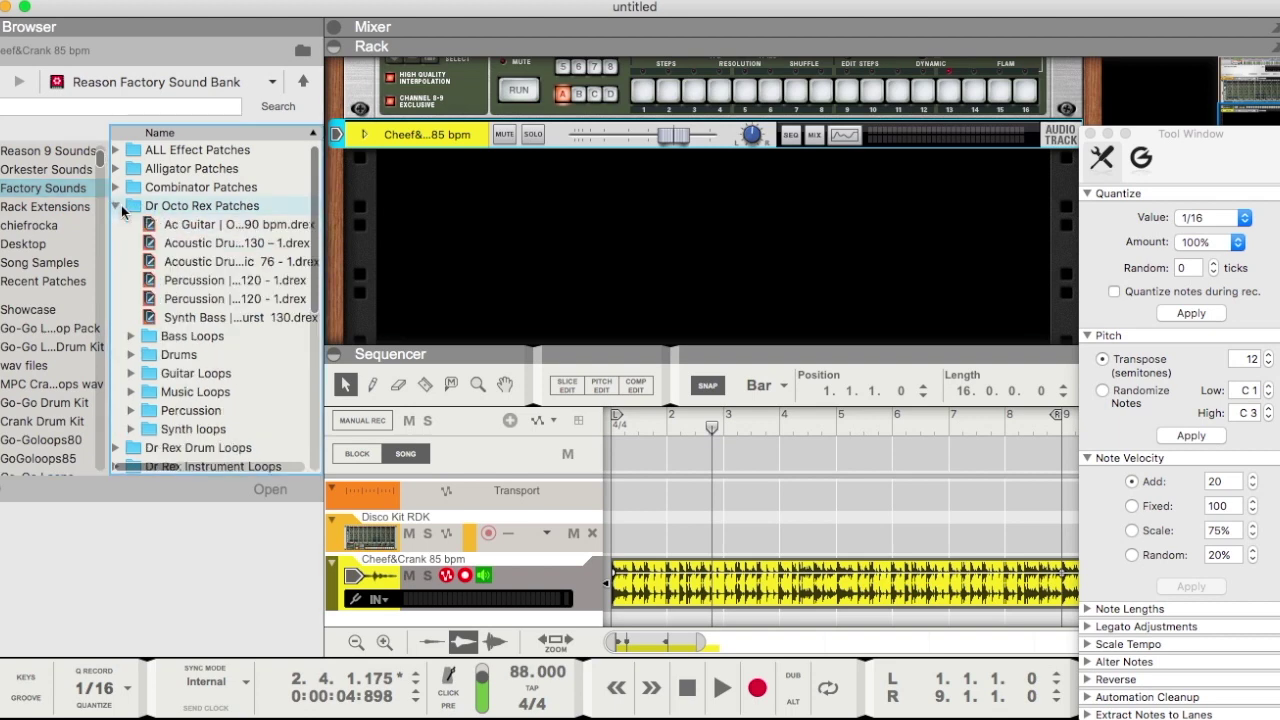
left_click(117, 205)
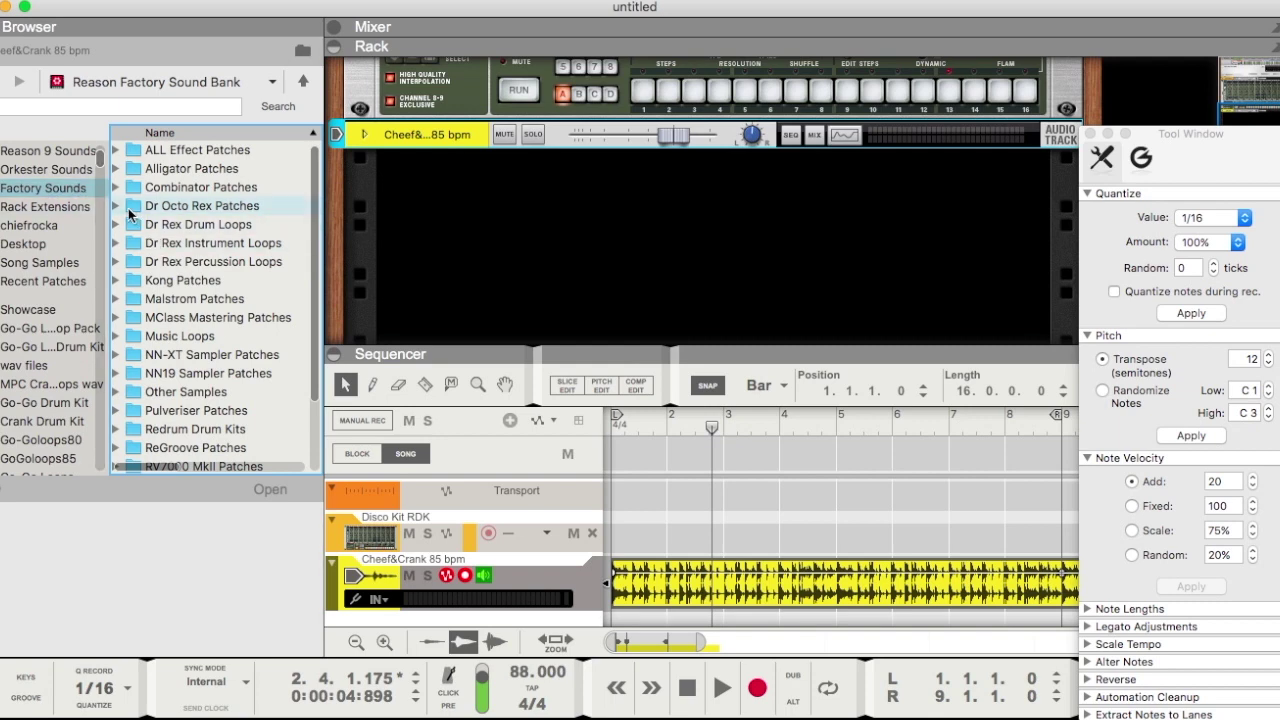
left_click(43, 207)
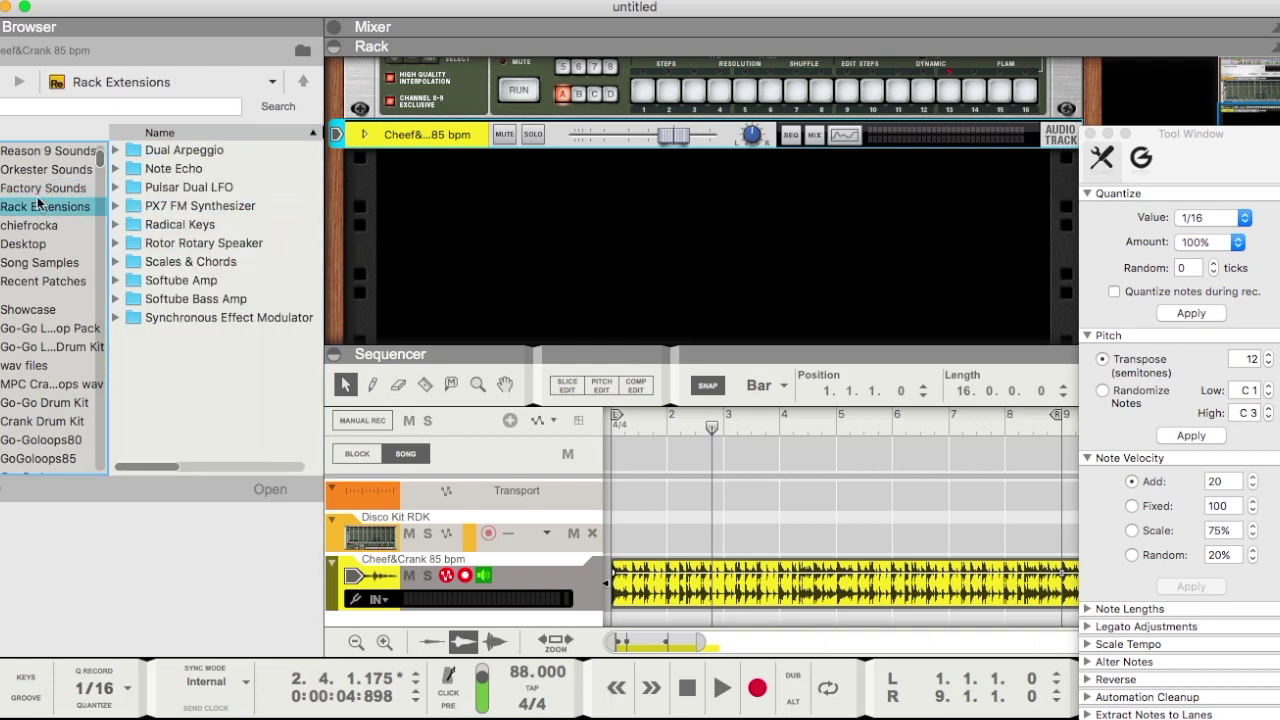
left_click(40, 170)
left_click(36, 151)
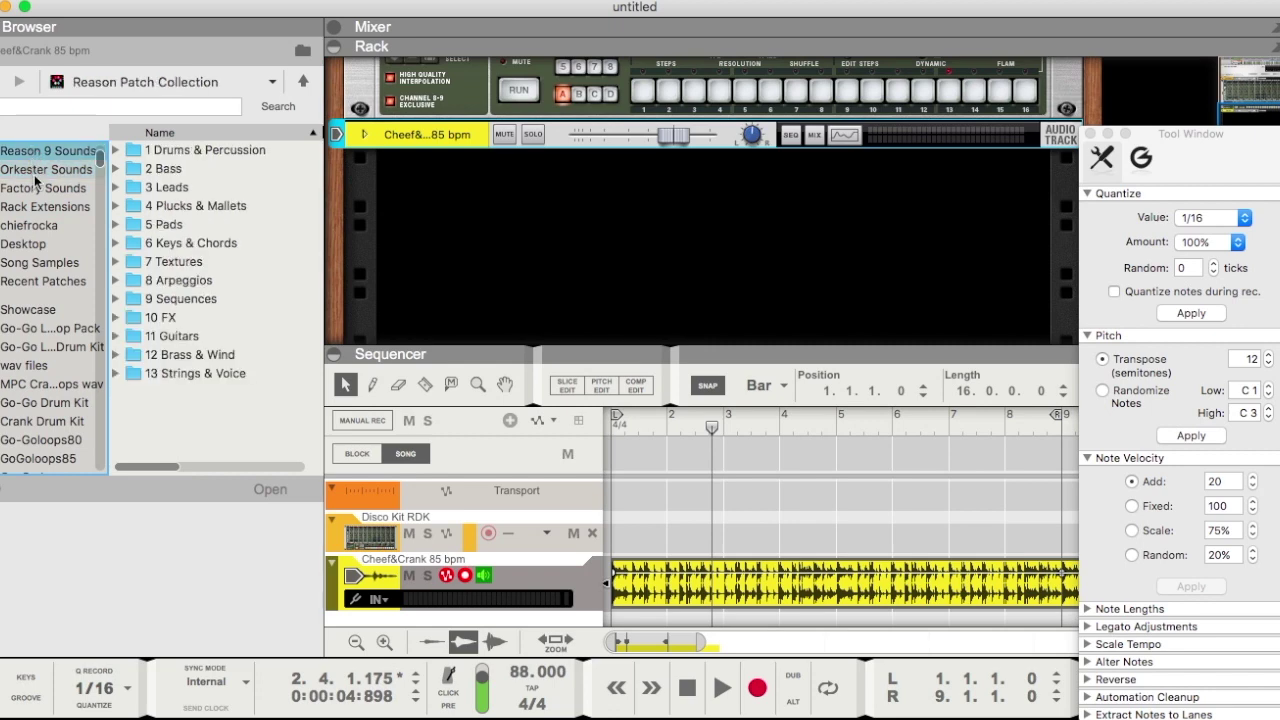
left_click(37, 188)
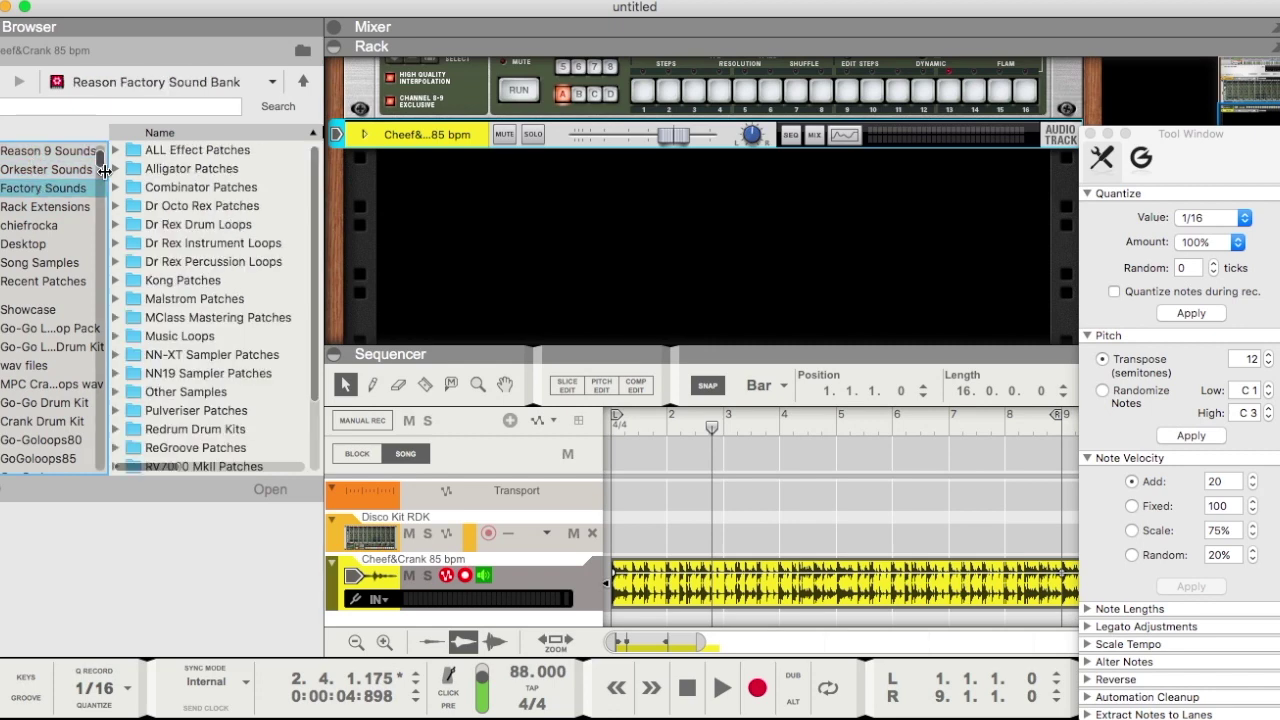
left_click_drag(133, 205, 402, 217)
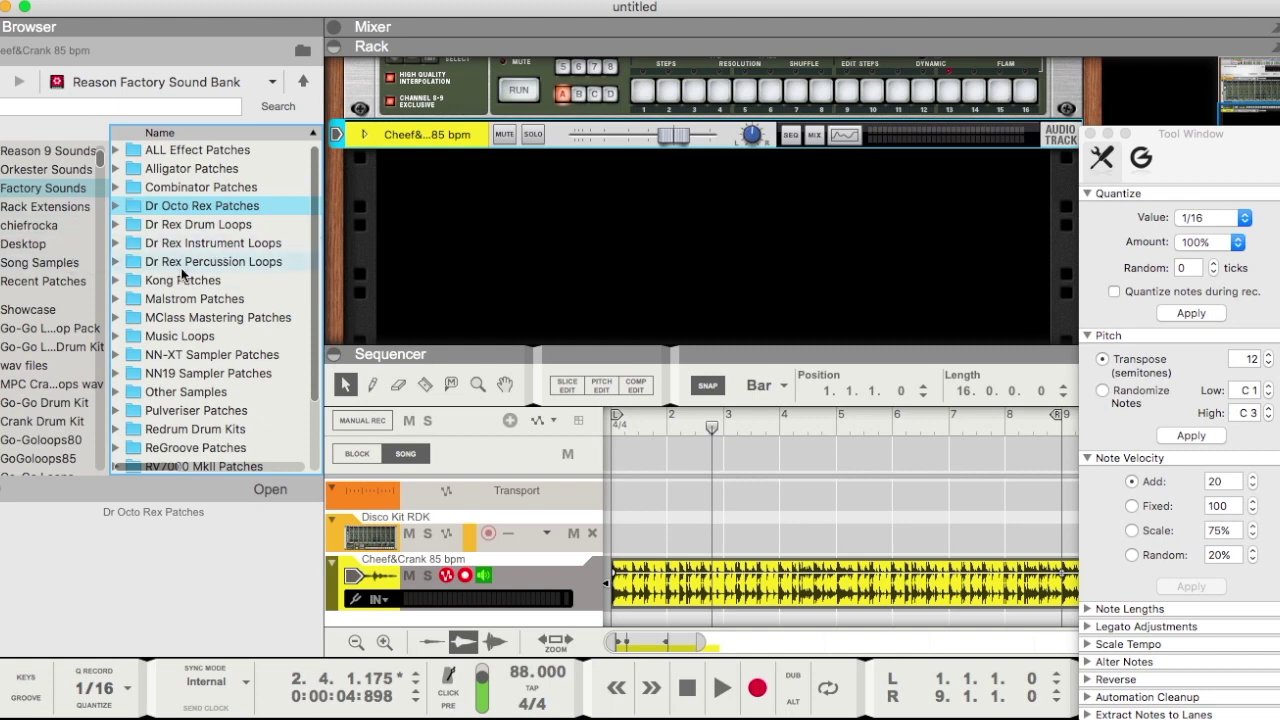
scroll(179, 268, "down", 1)
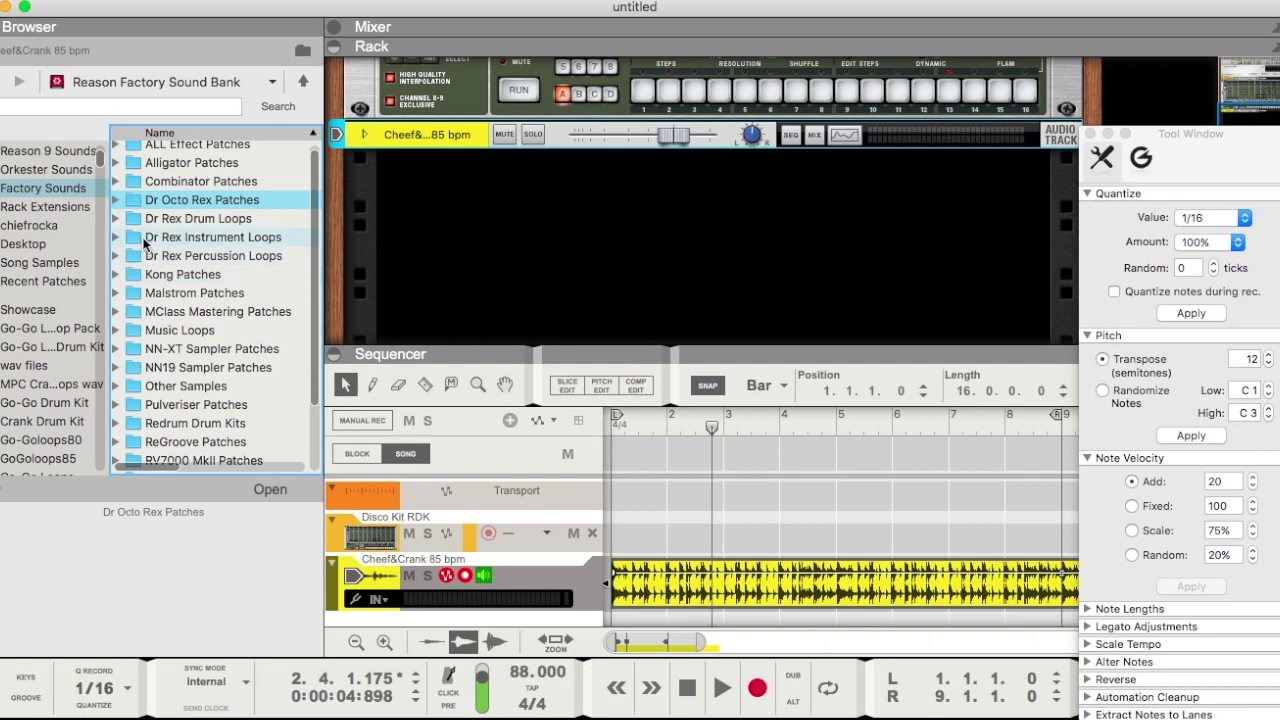
scroll(135, 259, "up", 1)
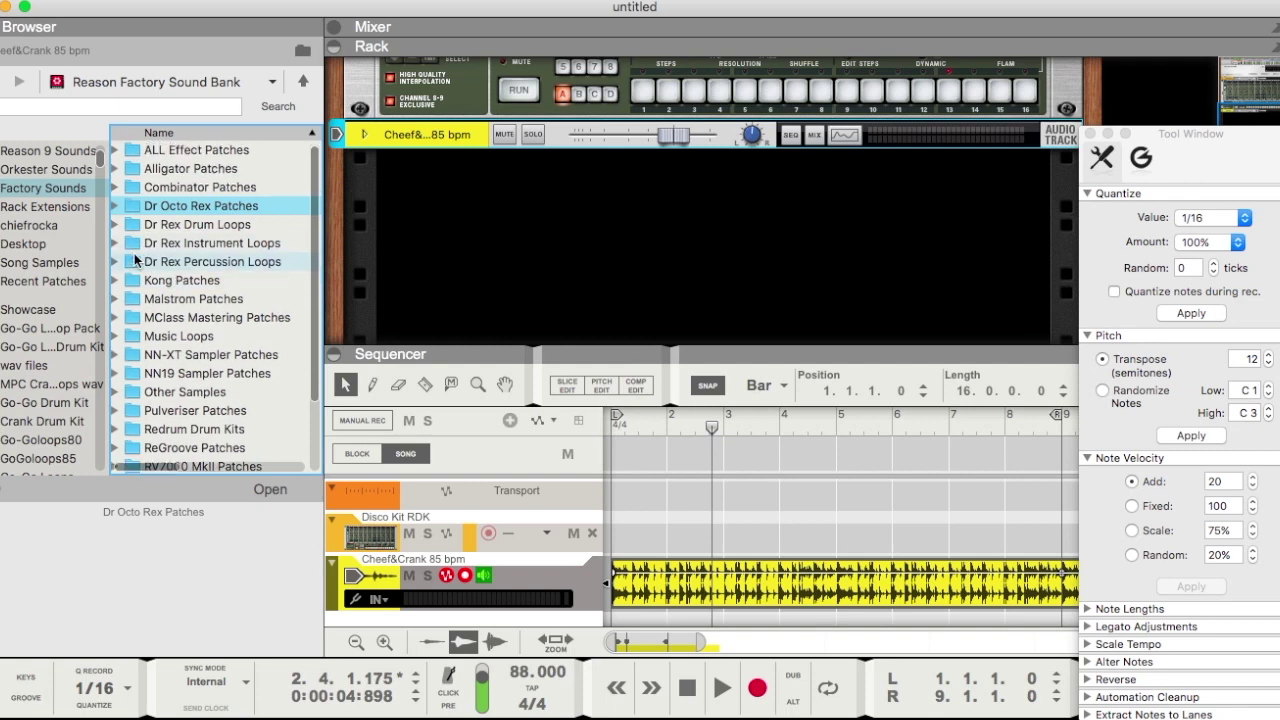
- Add a Dr. Octo Rex Loop Player instrument to the rack and try running its loop
right_click(503, 253)
left_click(620, 322)
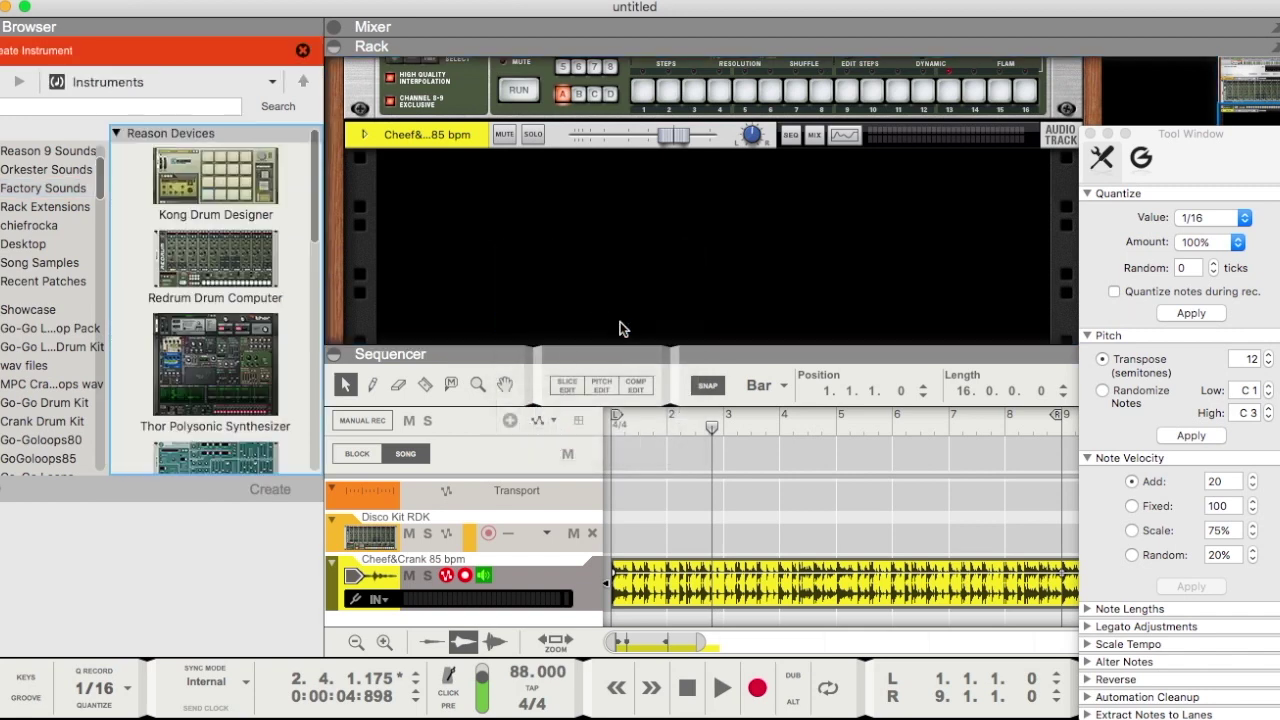
scroll(196, 338, "down", 5)
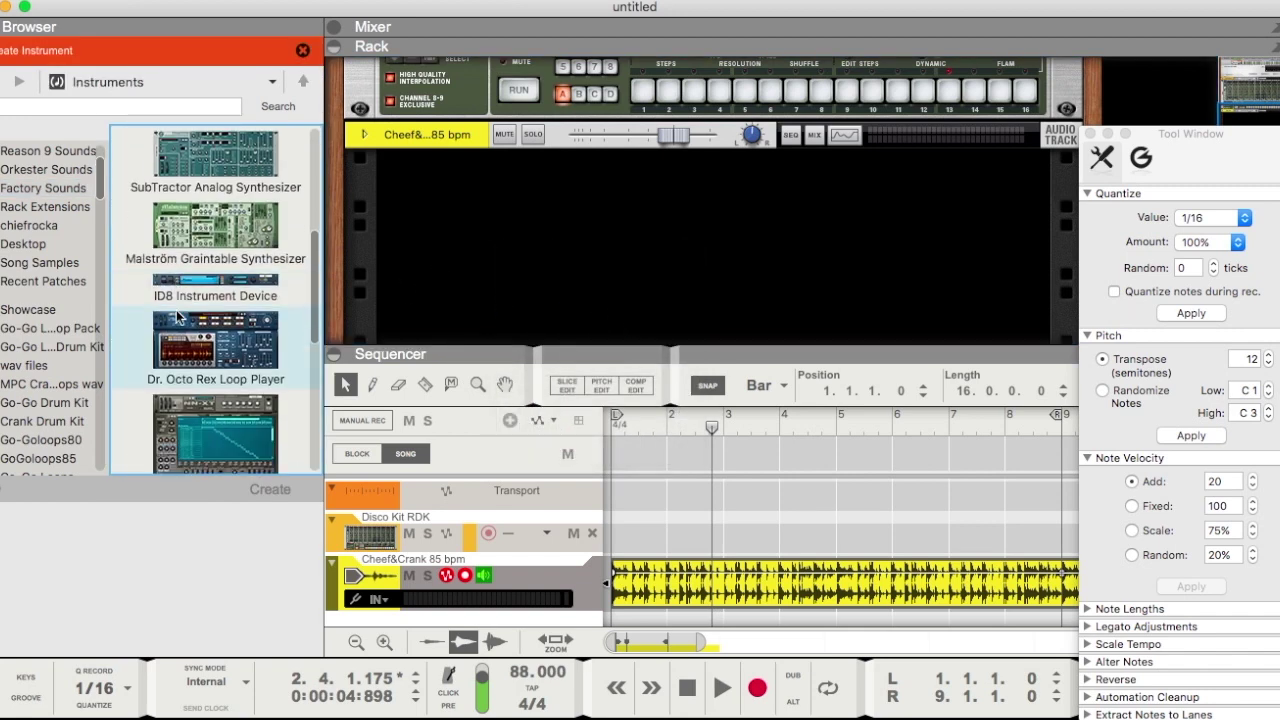
left_click_drag(196, 338, 492, 262)
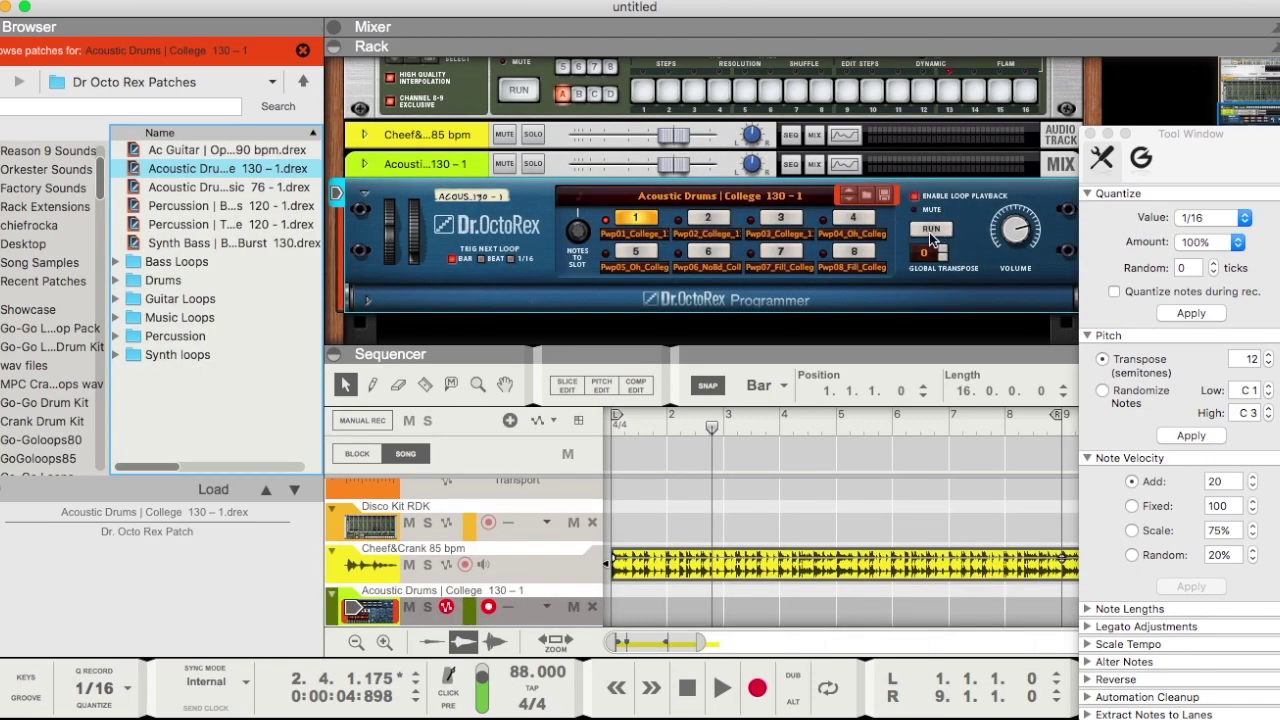
left_click(930, 232)
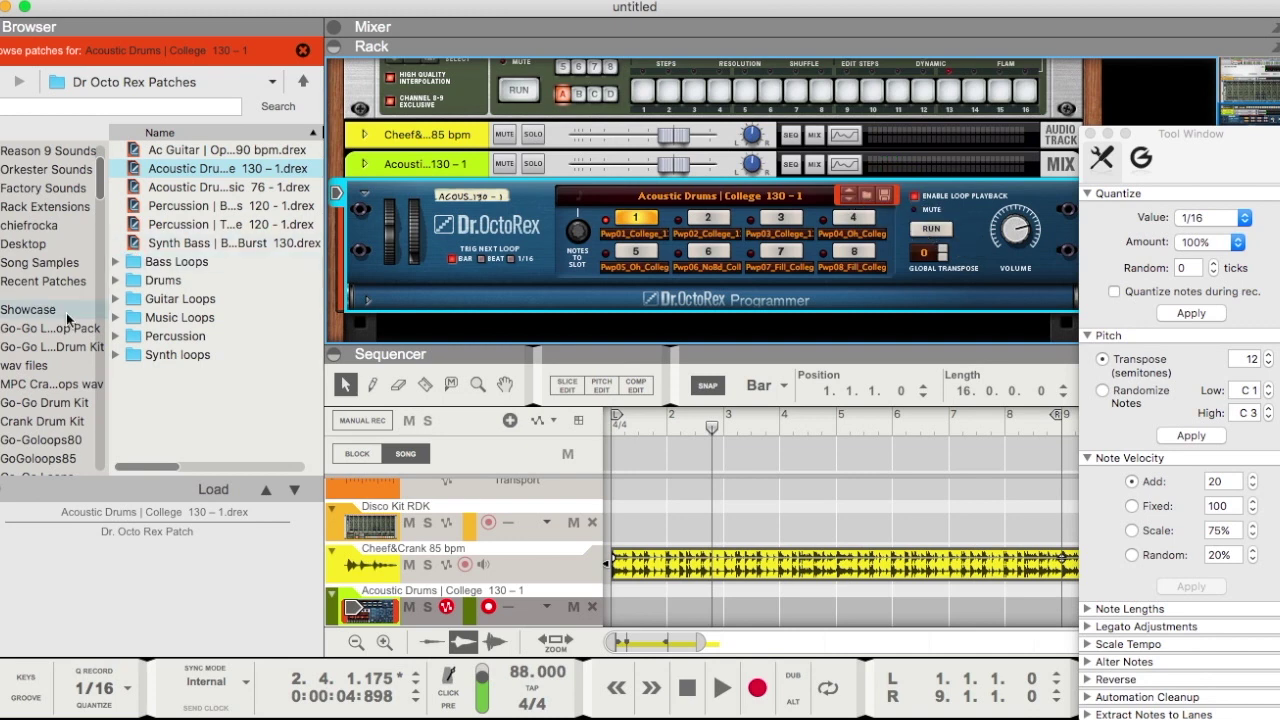
- Browse the Factory Sounds' Dr Rex Instrument Loops, including Synth Loops and its FlipFlop 128 bpm folder
left_click(37, 199)
left_click(37, 210)
left_click(40, 193)
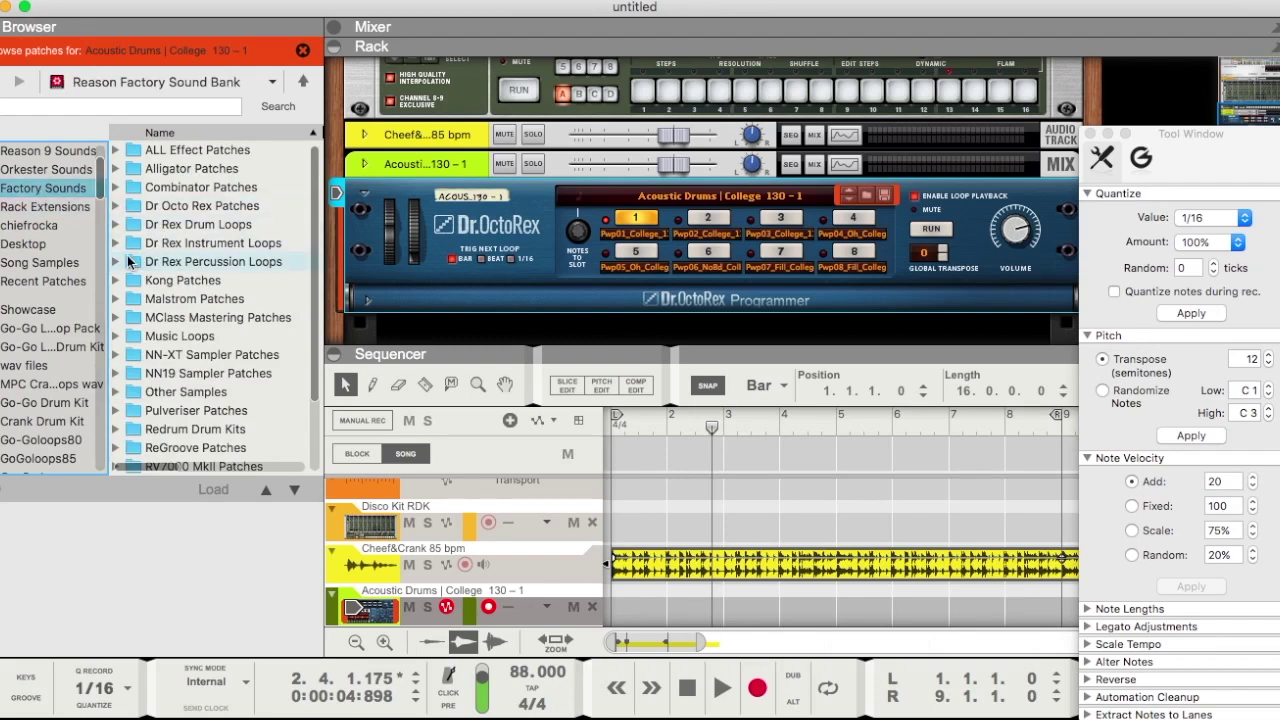
left_click(115, 243)
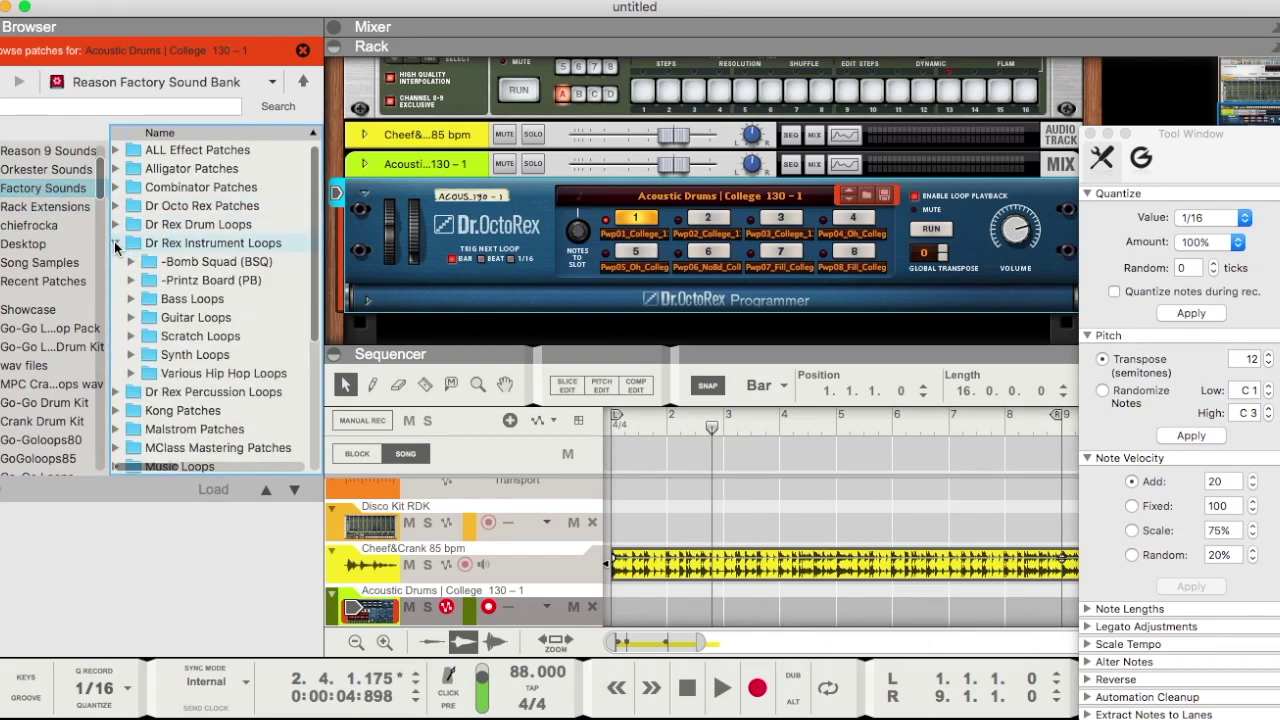
left_click(130, 355)
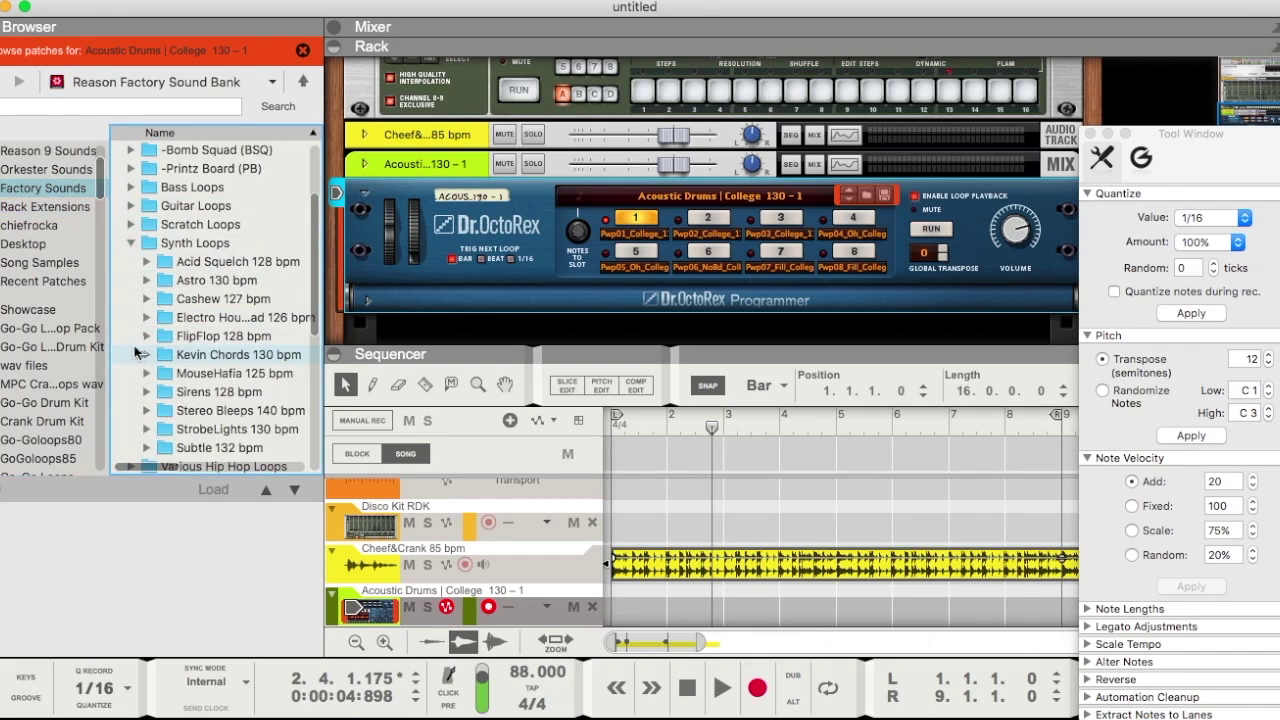
scroll(181, 350, "down", 1)
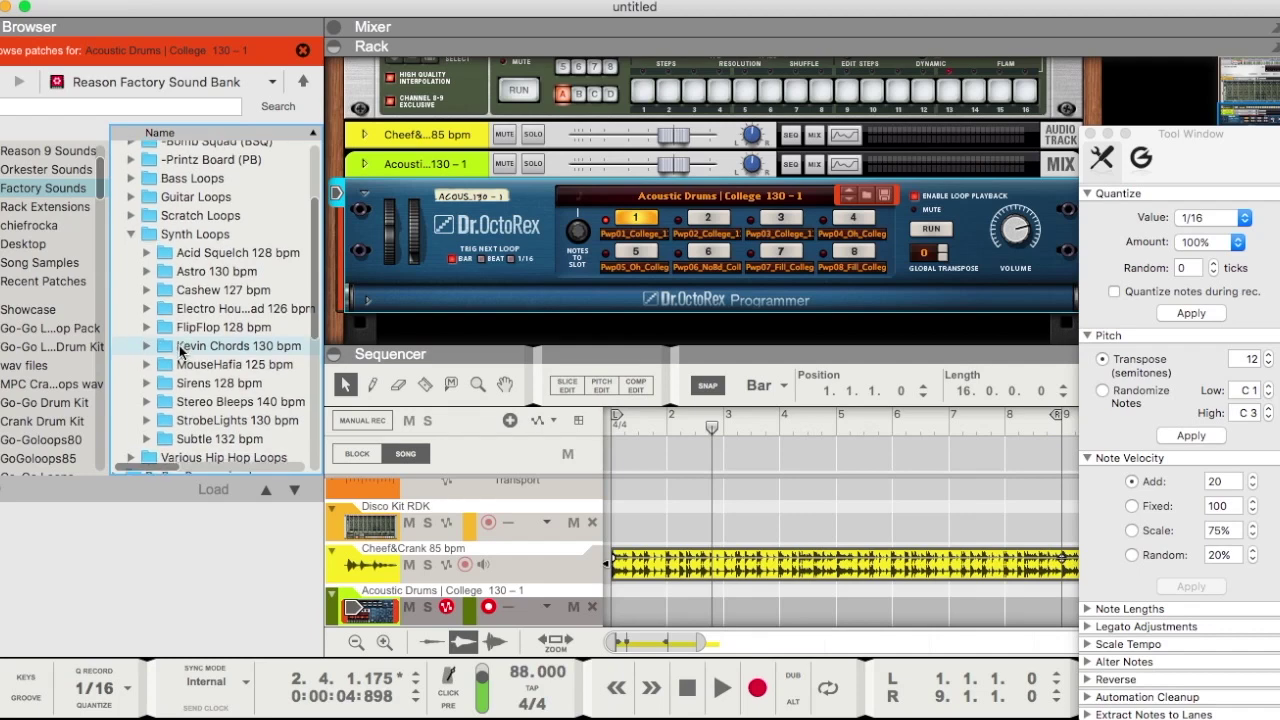
left_click(147, 328)
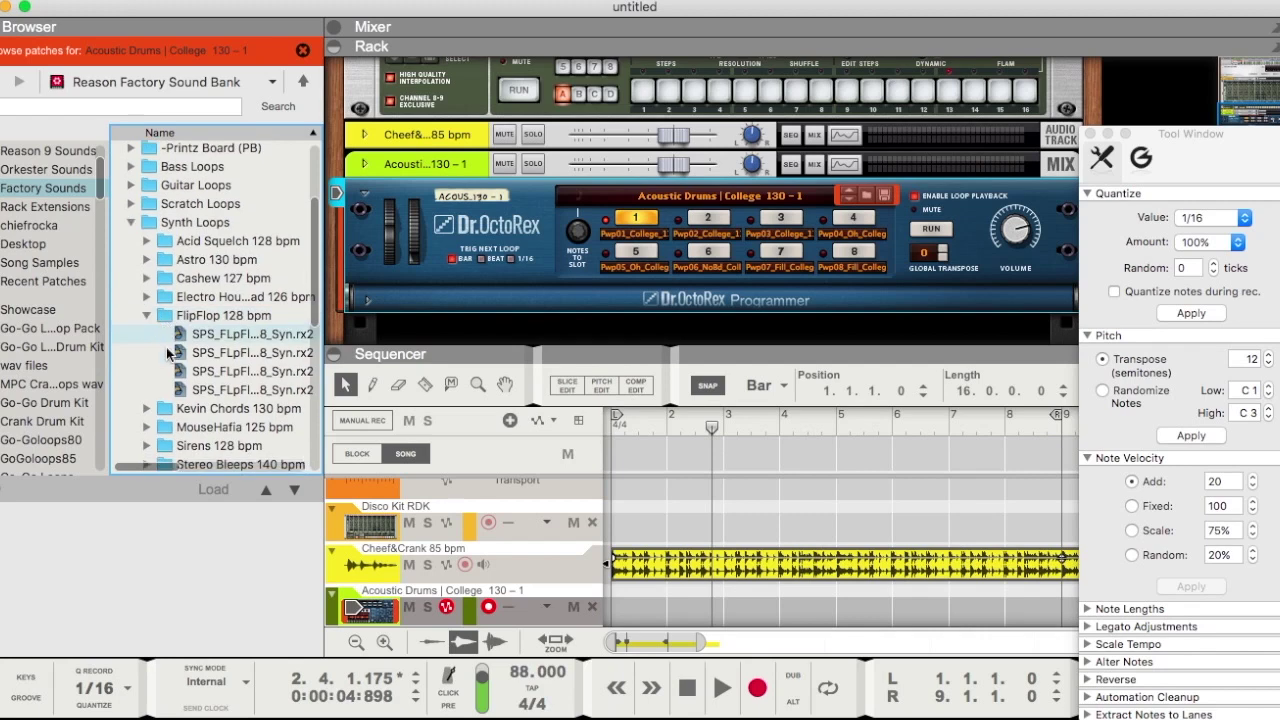
scroll(163, 391, "down", 2)
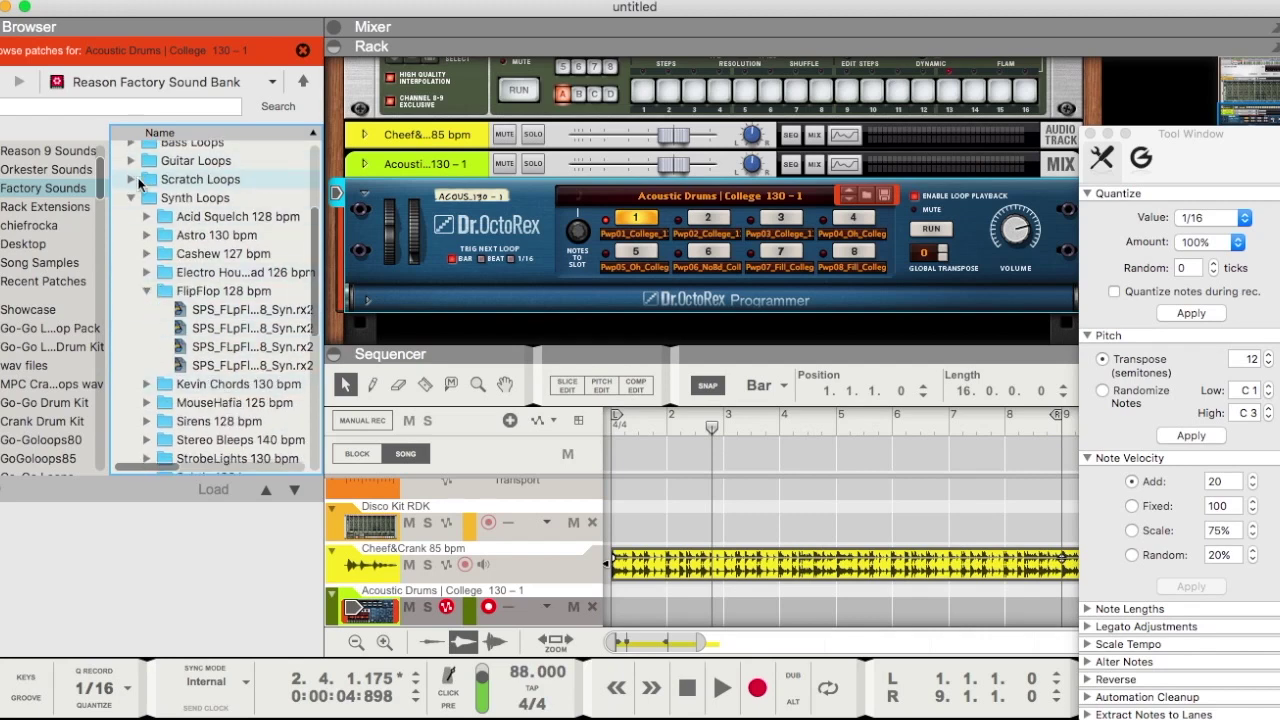
scroll(150, 270, "up", 8)
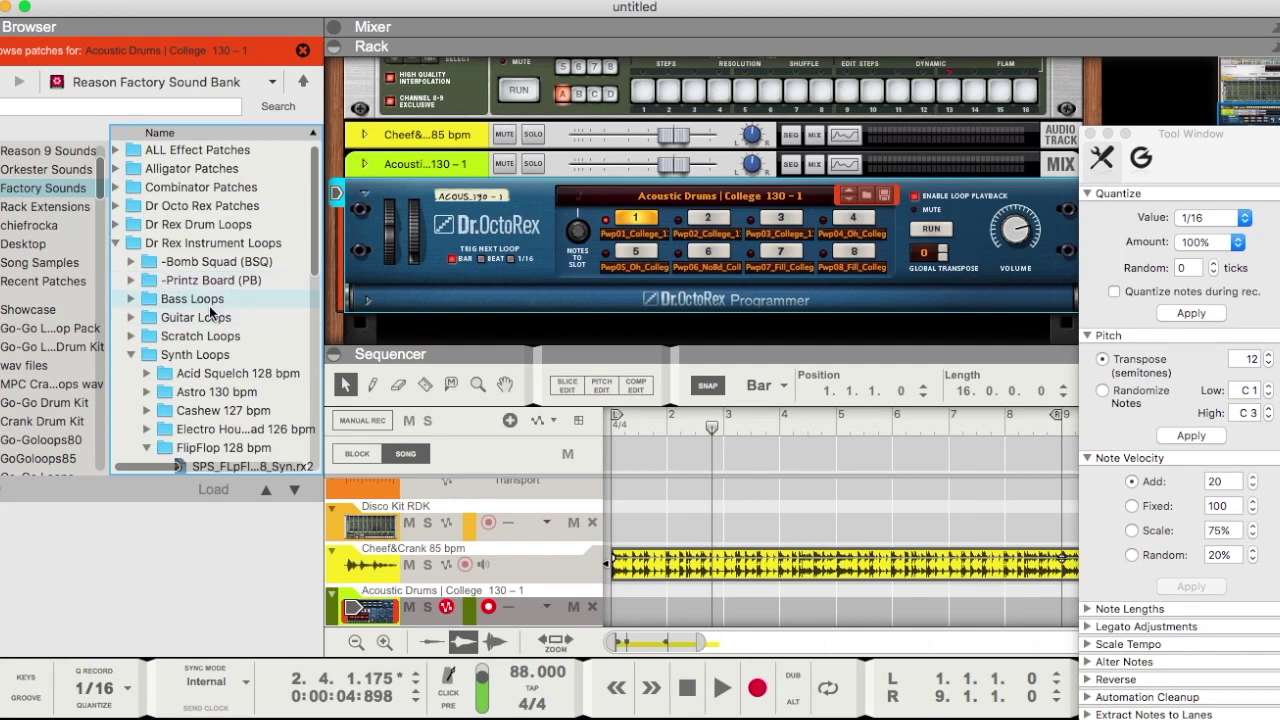
scroll(214, 320, "down", 6)
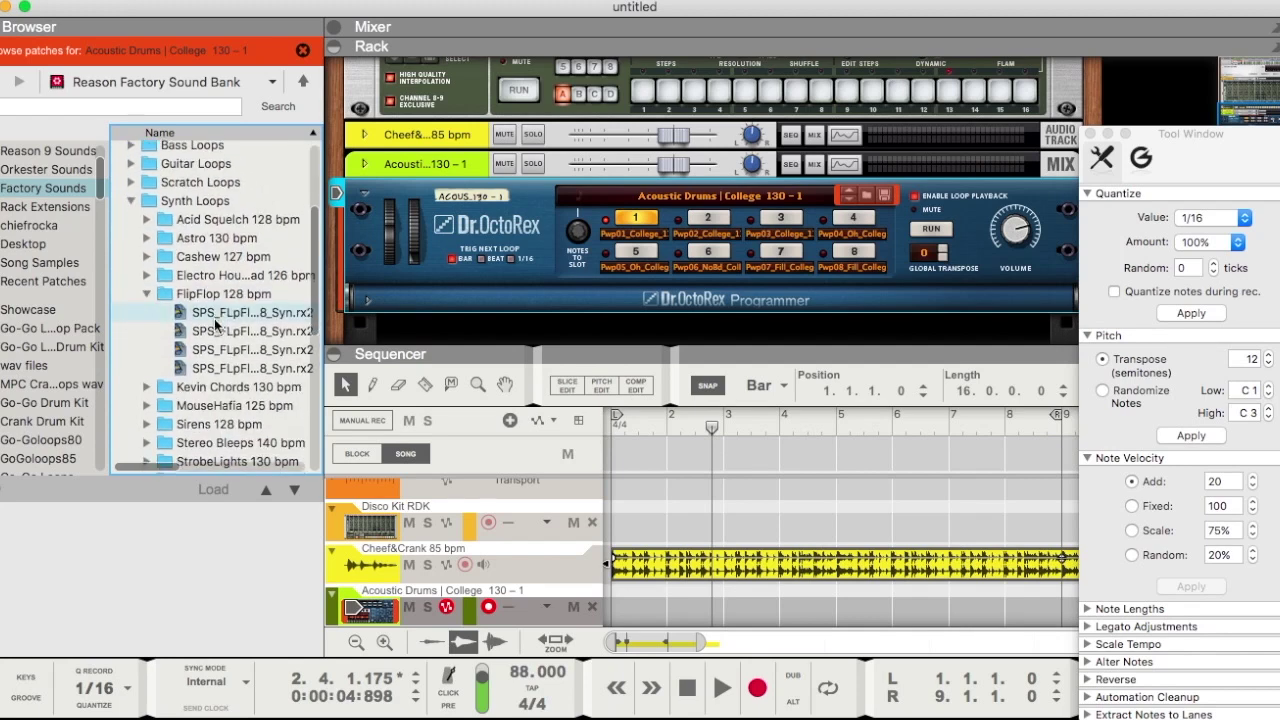
scroll(215, 325, "down", 3)
scroll(200, 350, "down", 1)
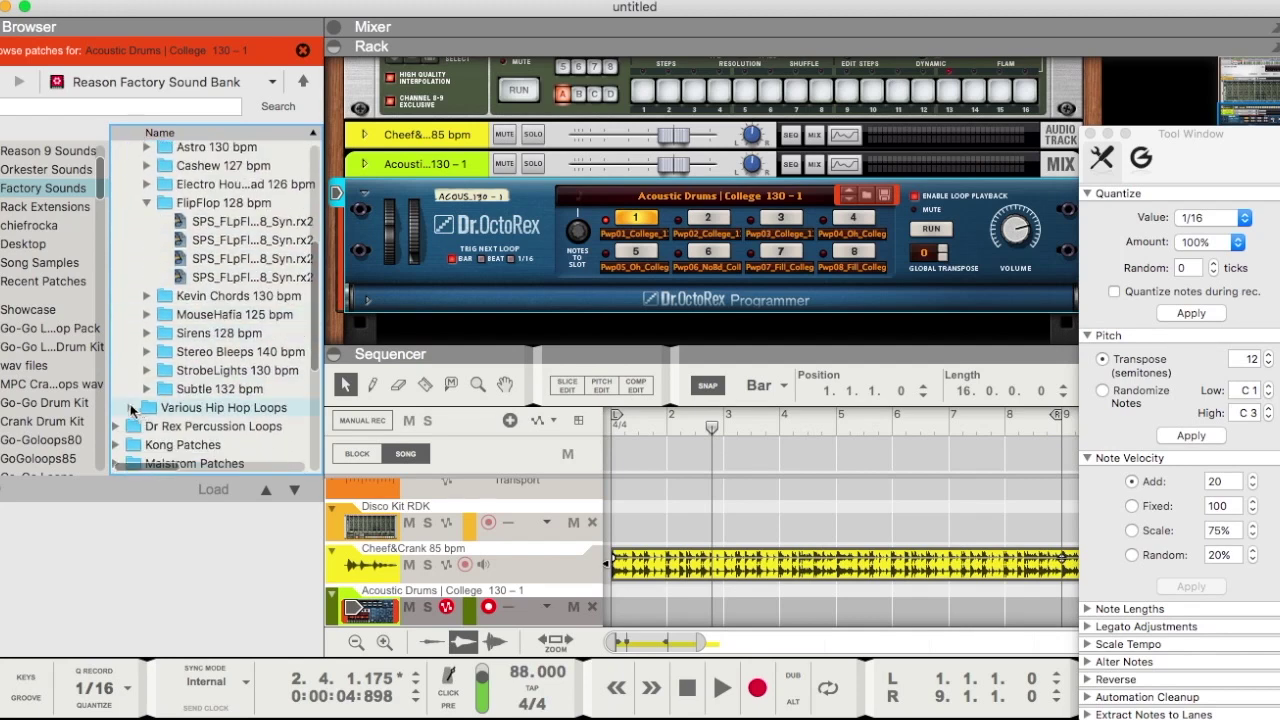
- Load Hhp_Floot_092_Chronic.rx2 from the Various Hip Hop Loops folder into the Dr. Octo Rex player
left_click(133, 410)
scroll(218, 365, "down", 1)
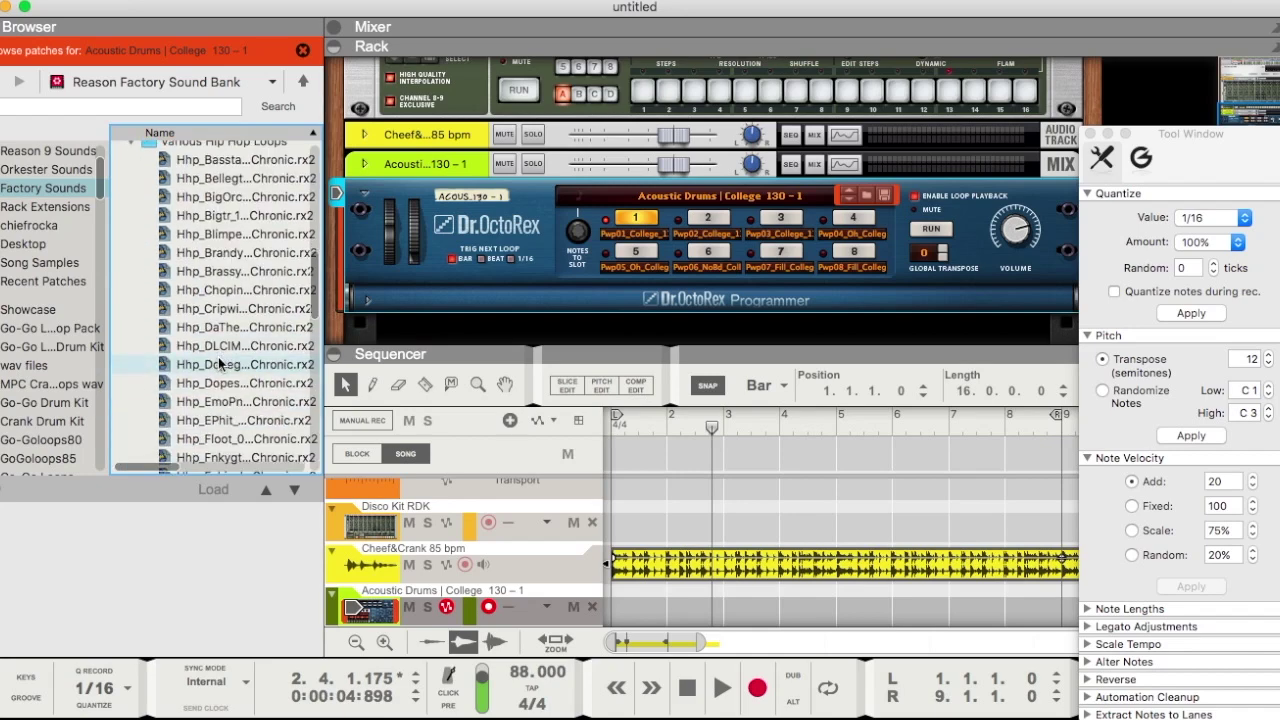
left_click(225, 439)
scroll(229, 380, "down", 3)
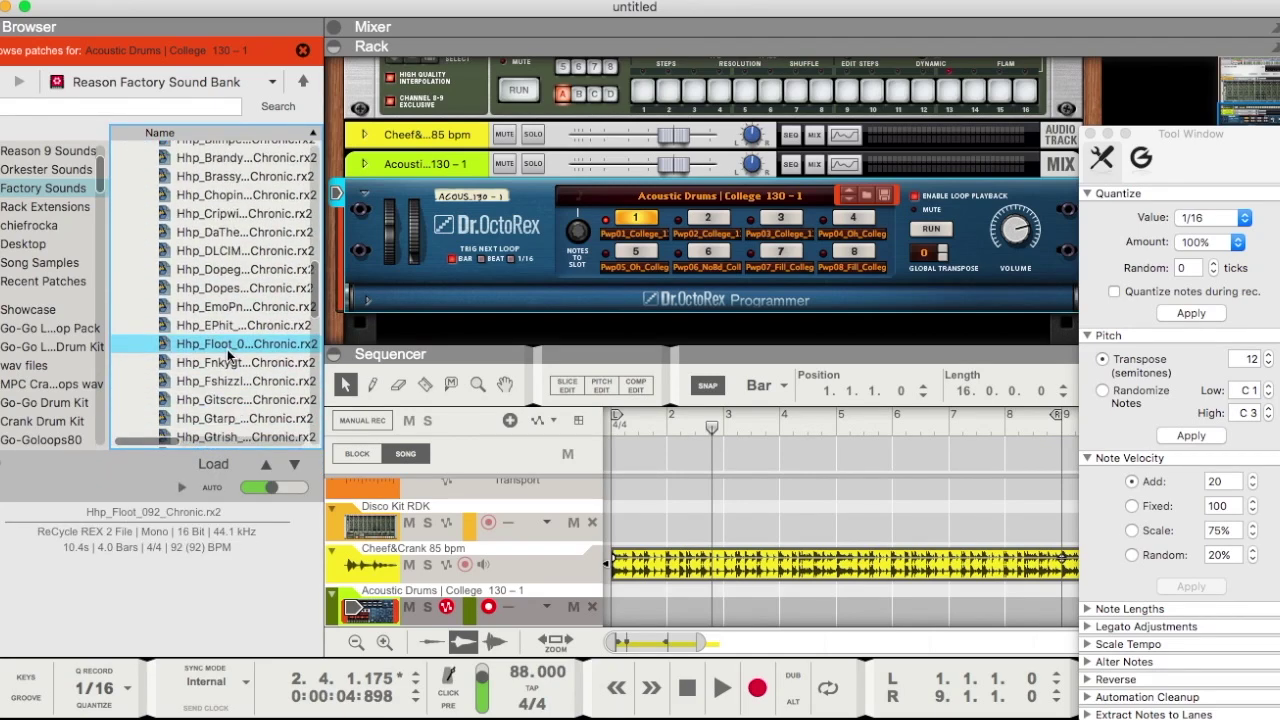
left_click_drag(168, 345, 574, 206)
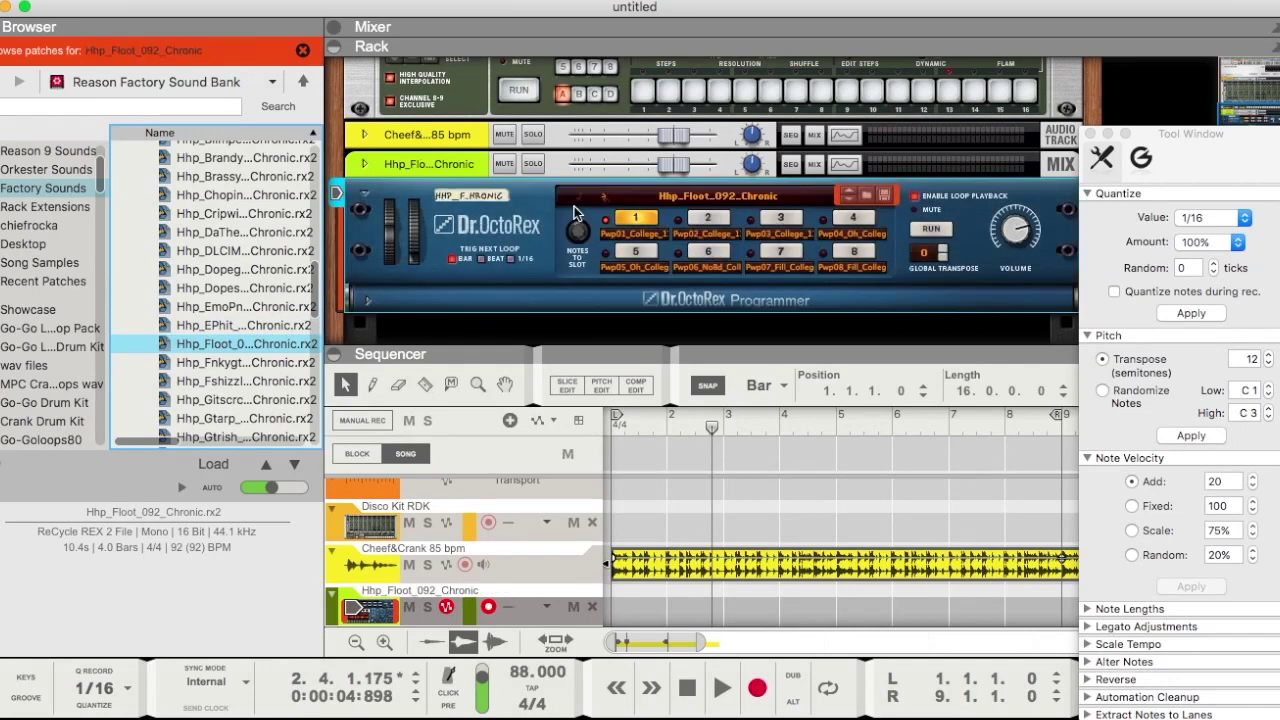
- Run the Hhp_Floot loop, raise the song tempo to 92 bpm, and play it with the beat from bar 1 before stopping
left_click(927, 231)
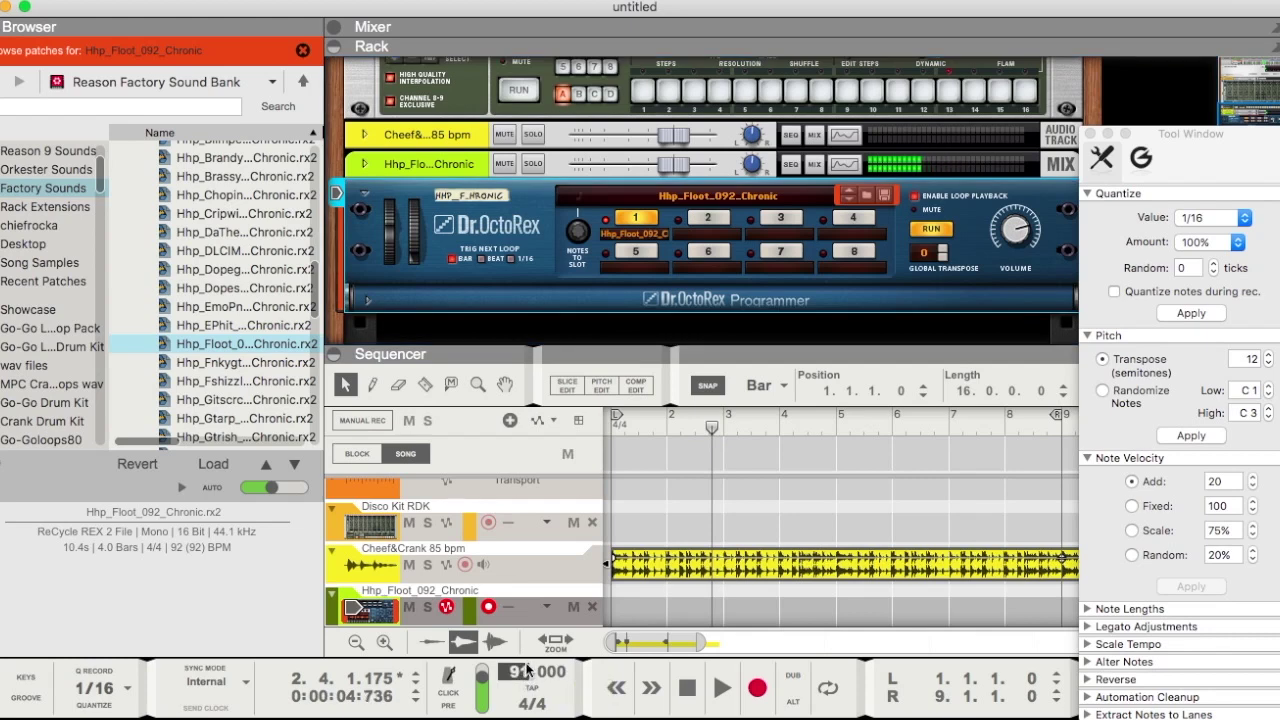
left_click(687, 688)
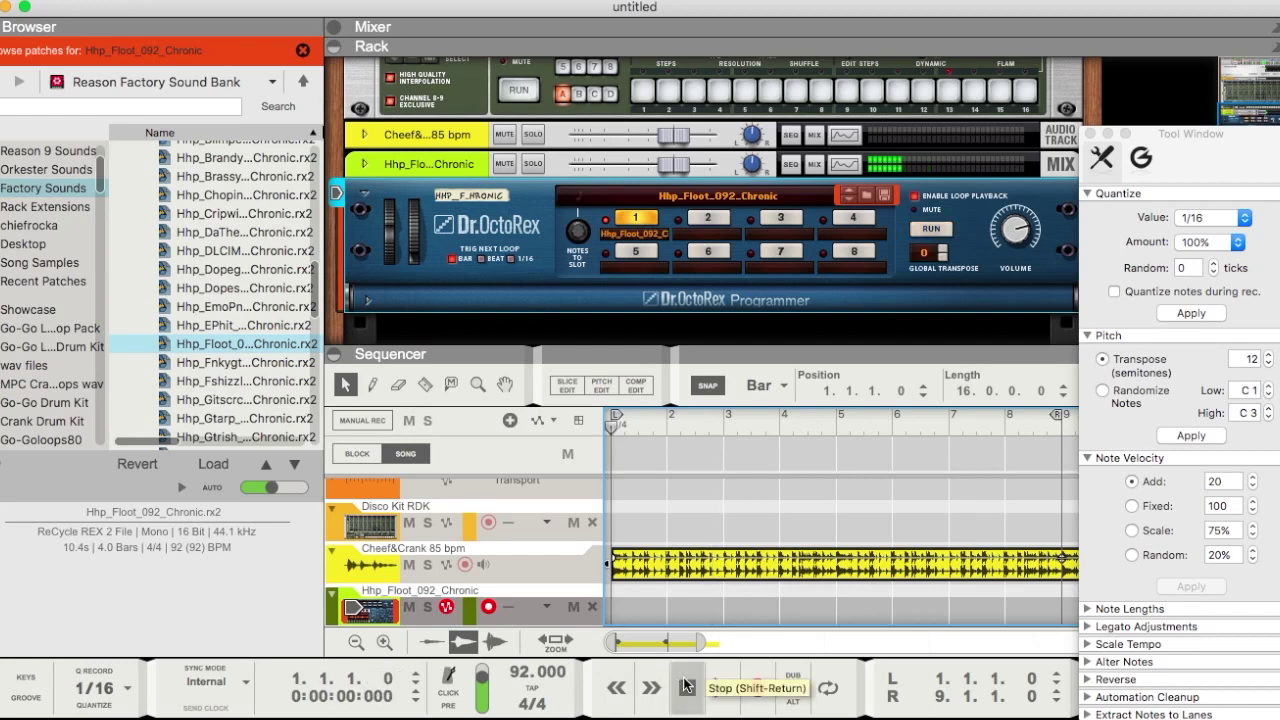
left_click(718, 690)
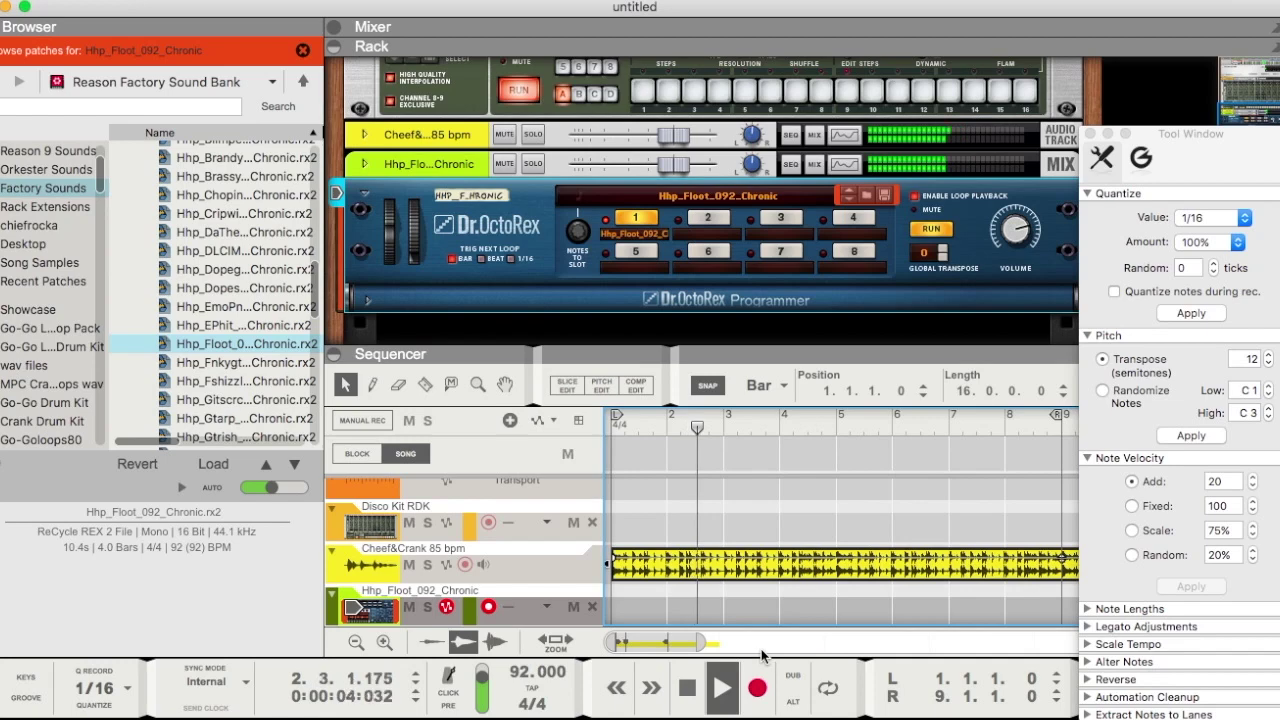
left_click(687, 688)
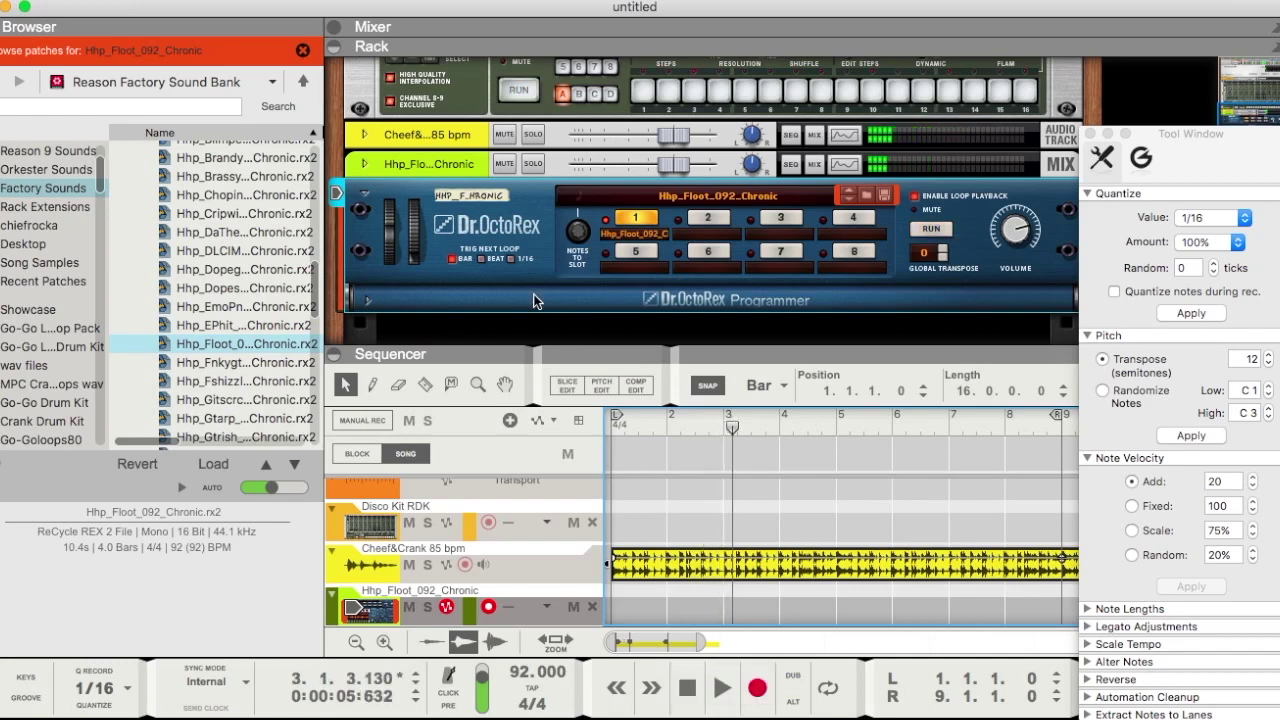
- Expand the Dr. Octo Rex Programmer and set the song tempo to 86 bpm
left_click(368, 301)
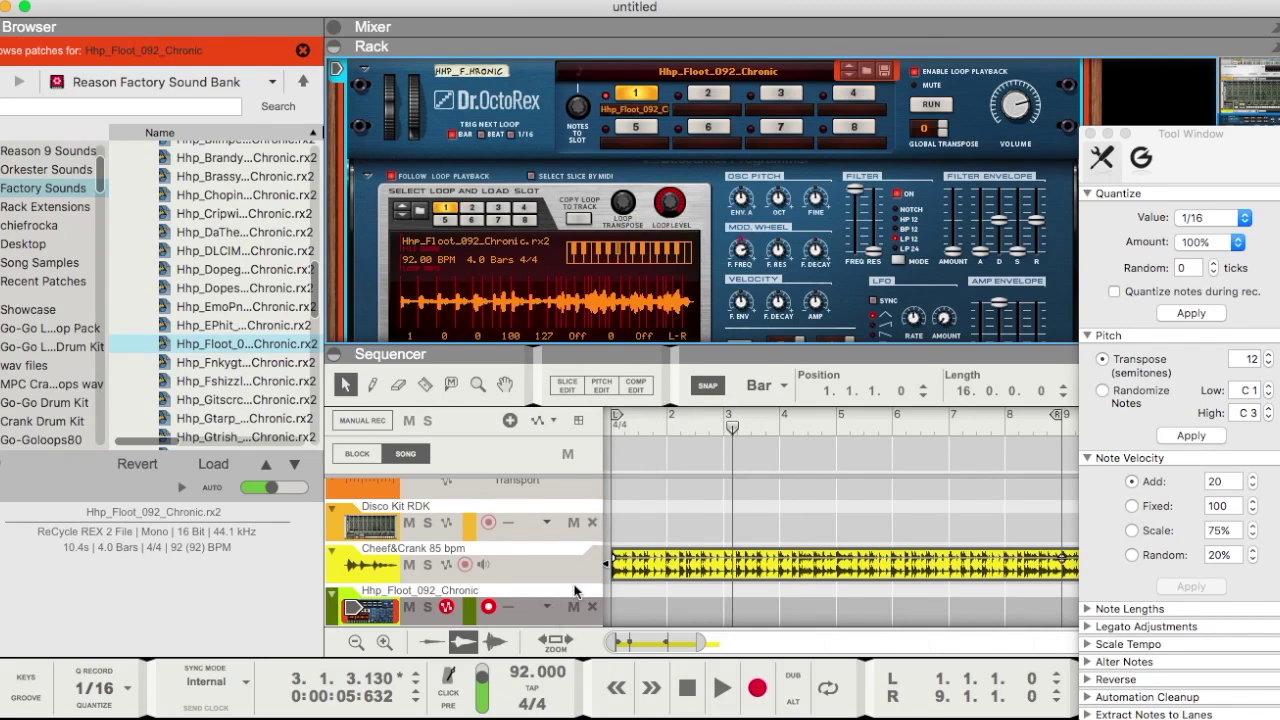
left_click_drag(524, 672, 527, 679)
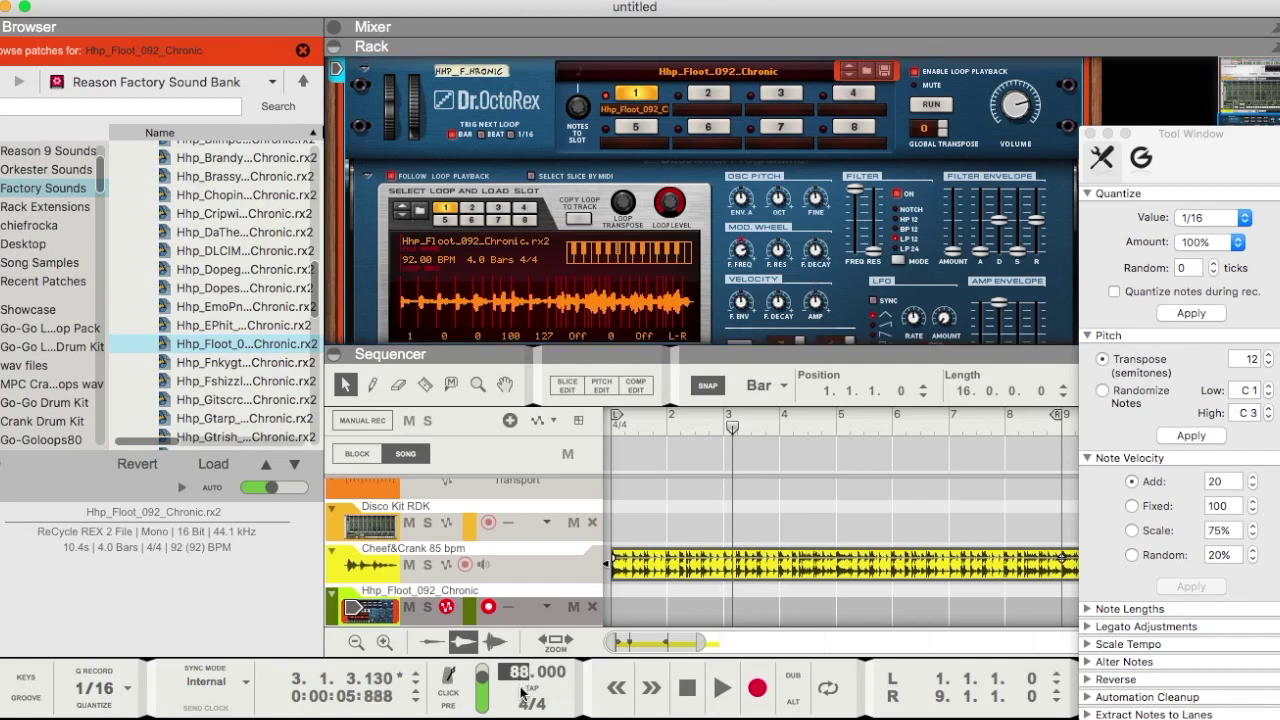
left_click_drag(518, 698, 519, 698)
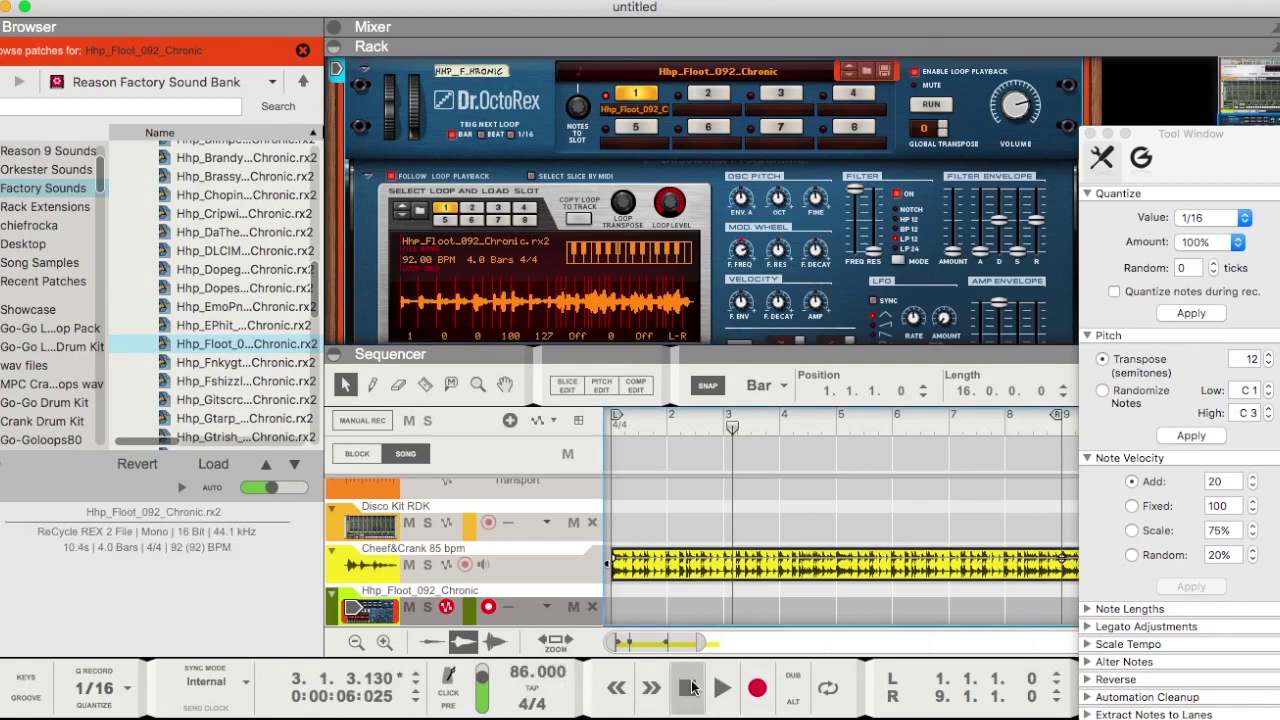
- Set Loop 1's transpose to -3 and finally -4 semitones, playing the song to hear it against the Cheef&Crank beat
mouse_move(623, 210)
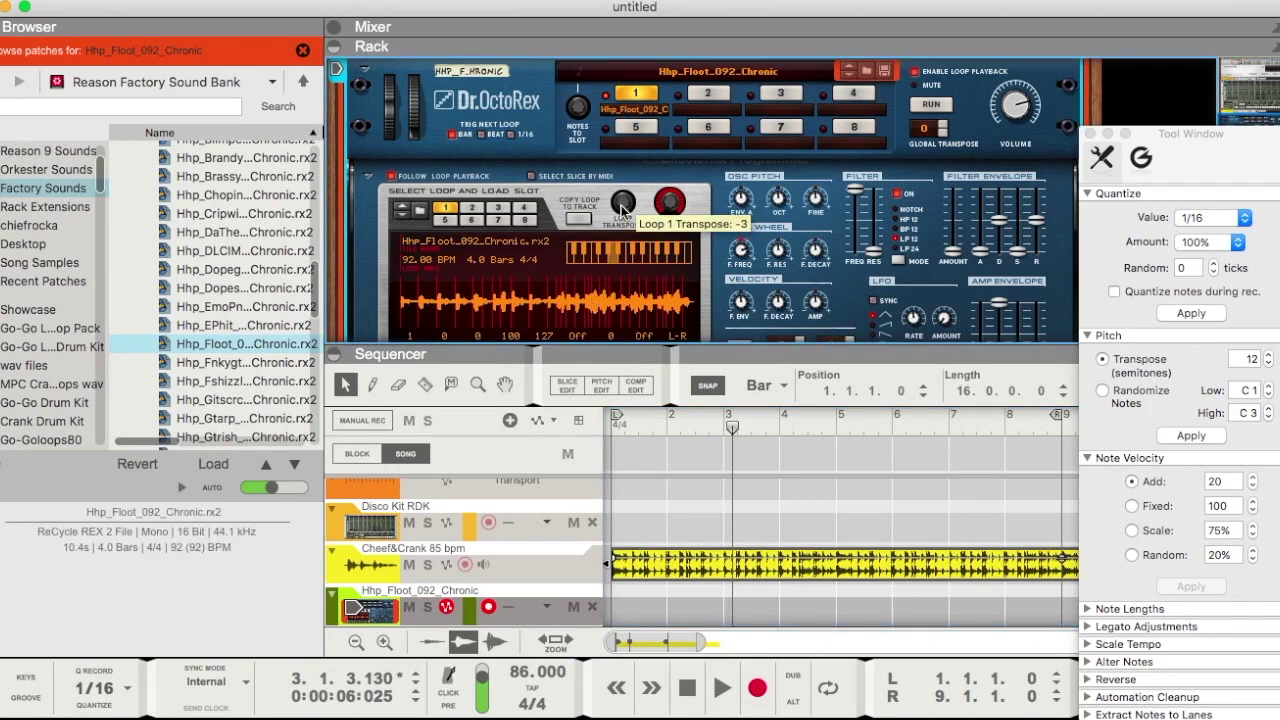
left_click(715, 690)
left_click(688, 690)
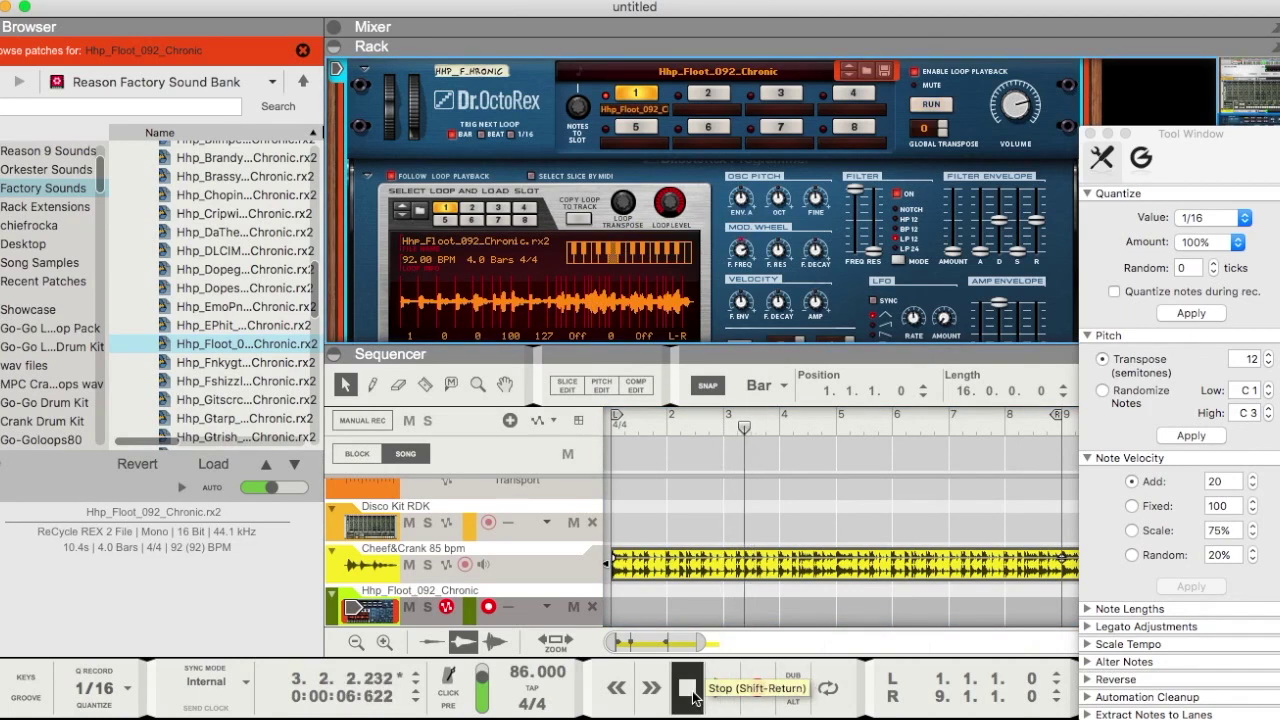
left_click(690, 693)
left_click(718, 690)
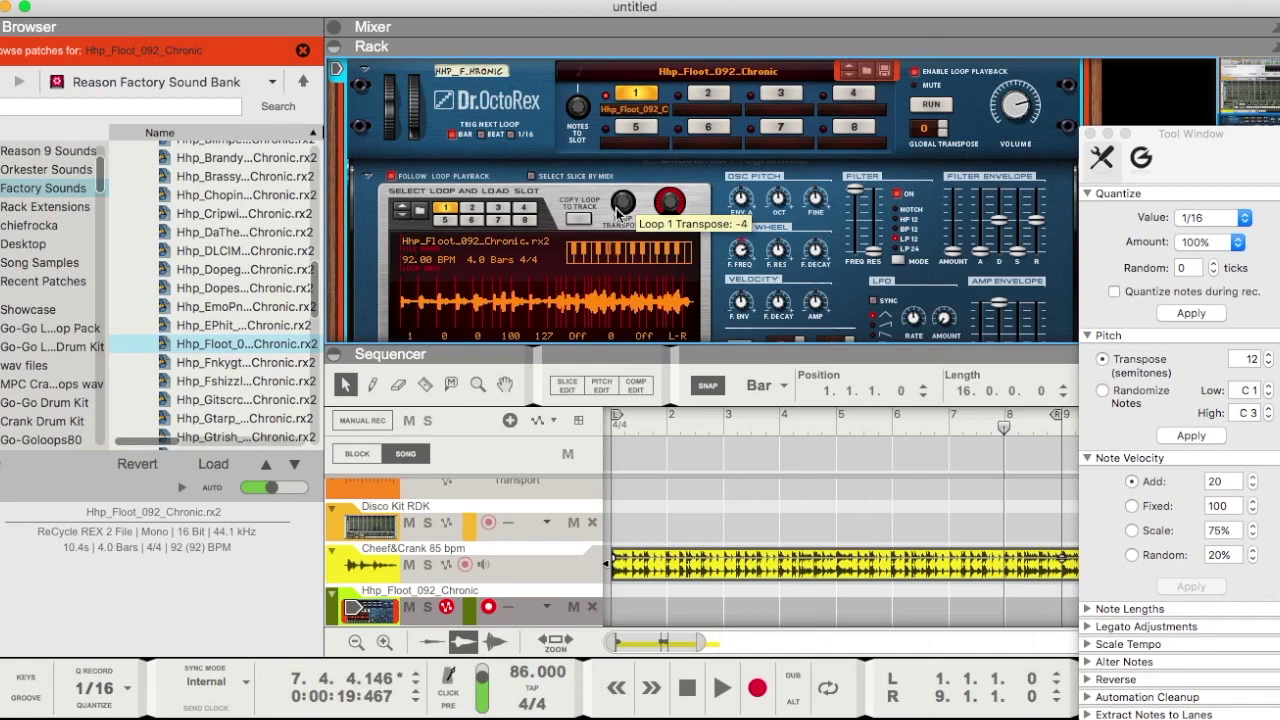
left_click(722, 686)
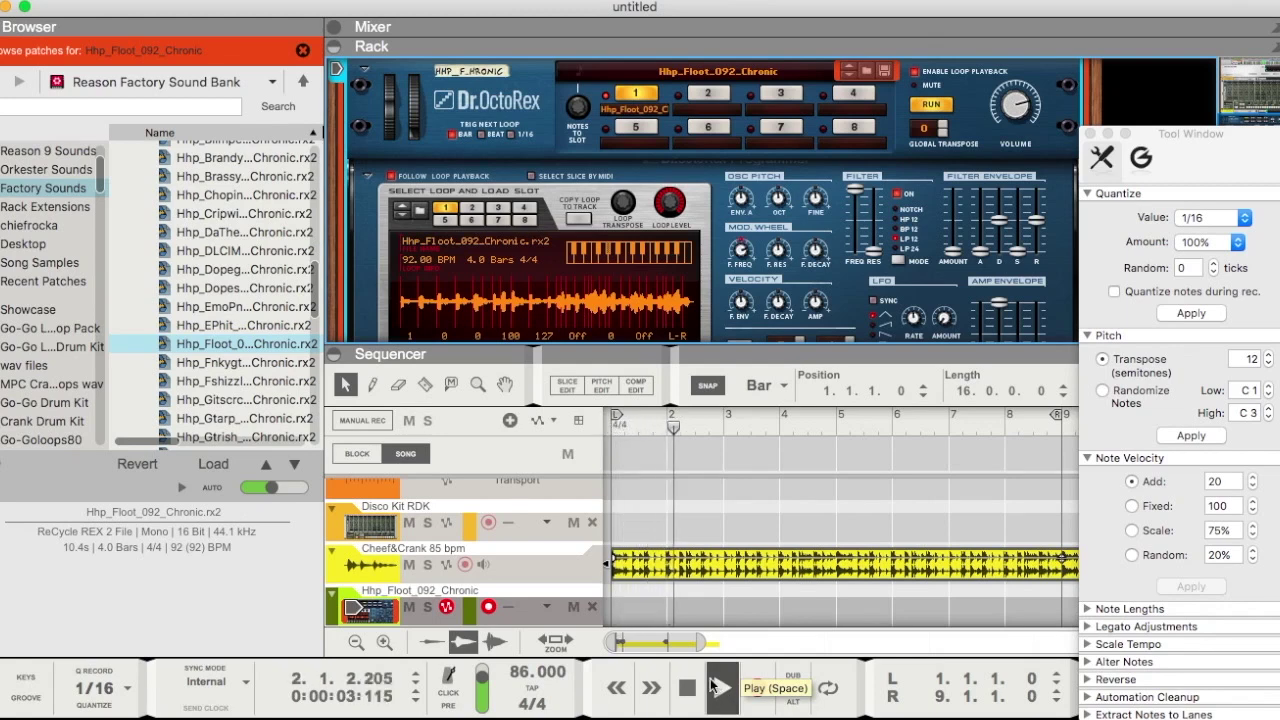
scroll(203, 355, "down", 1)
left_click(210, 322)
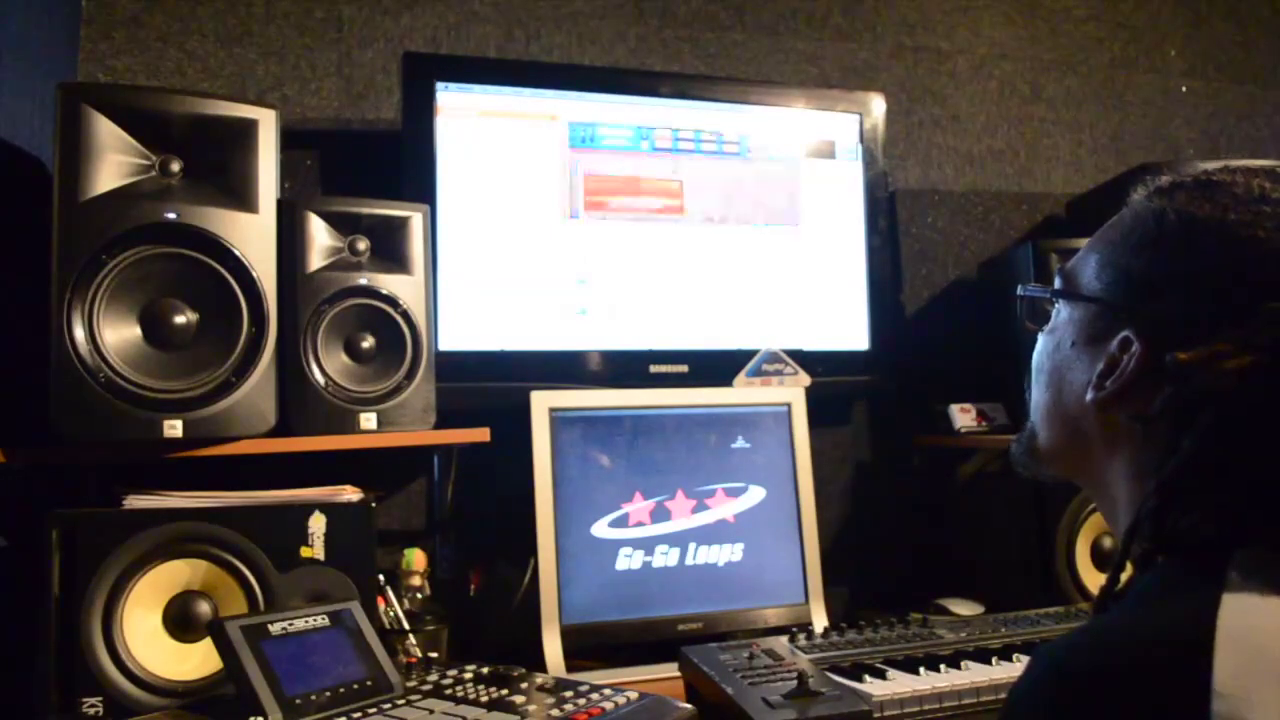
scroll(683, 175, "up", 5)
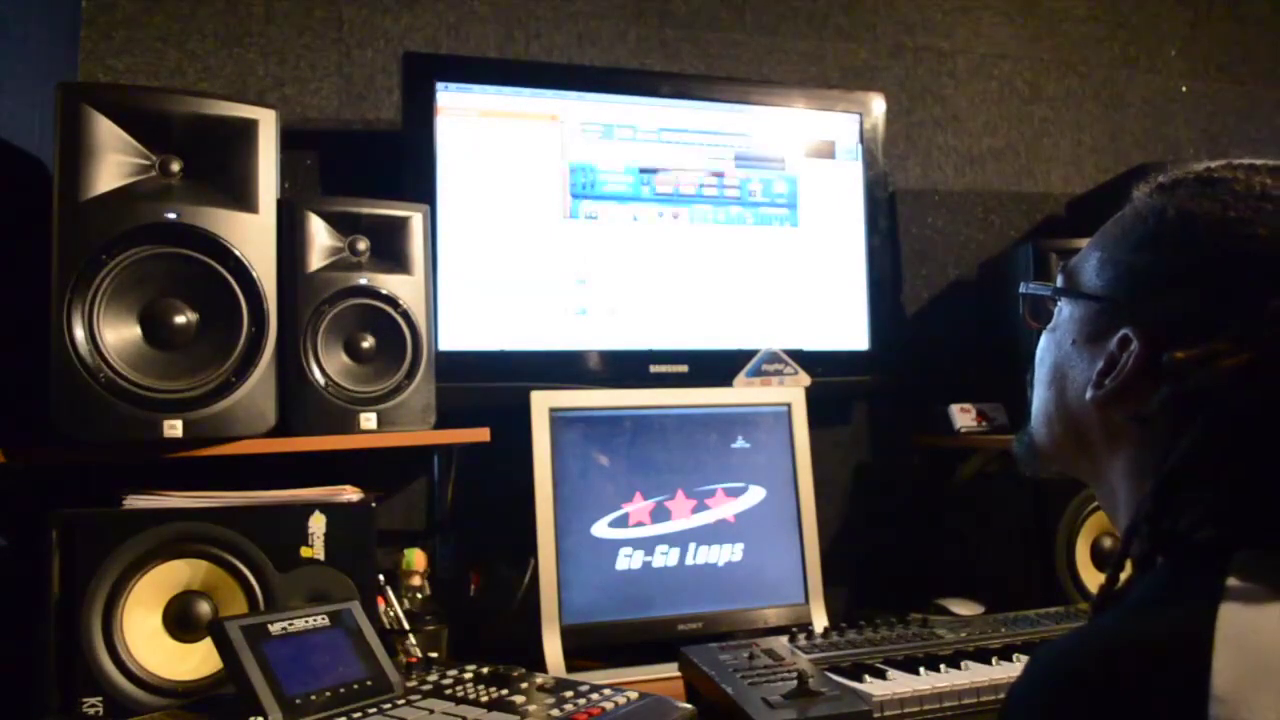